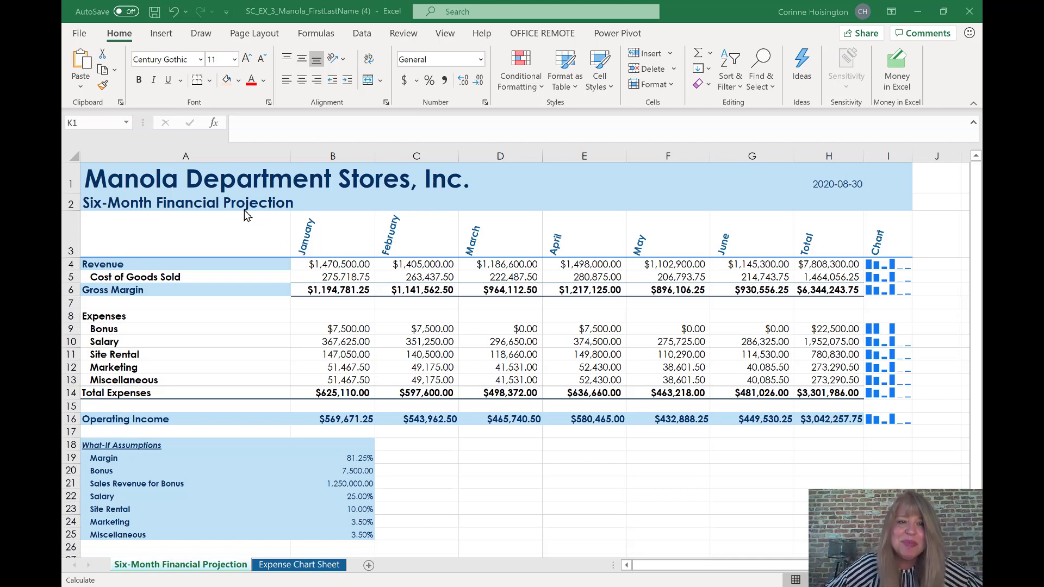
Examine the finished projection sheet's subtitle and date formula, then view the Expense Chart Sheet.
click(119, 202)
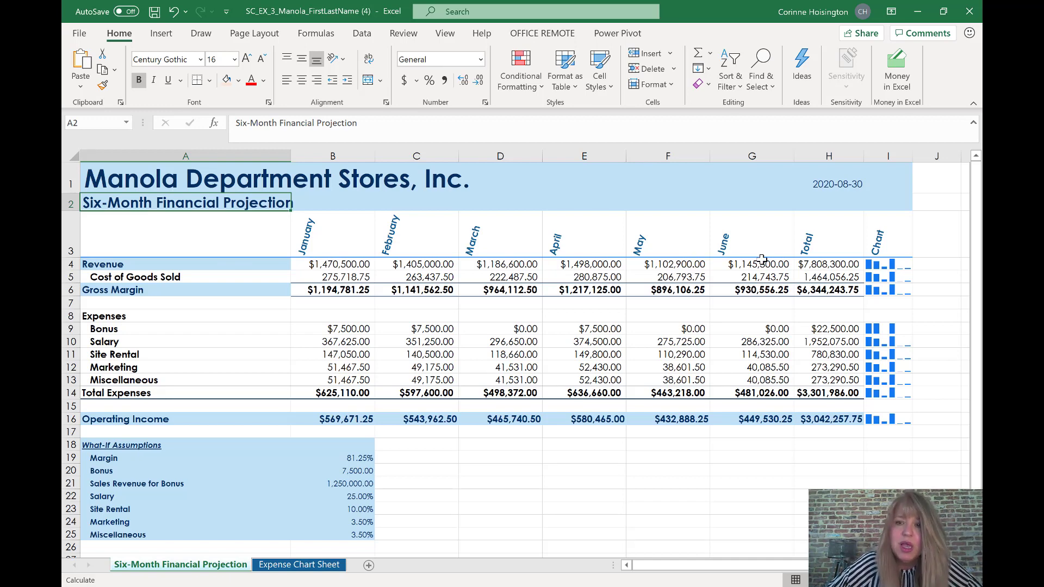
click(838, 185)
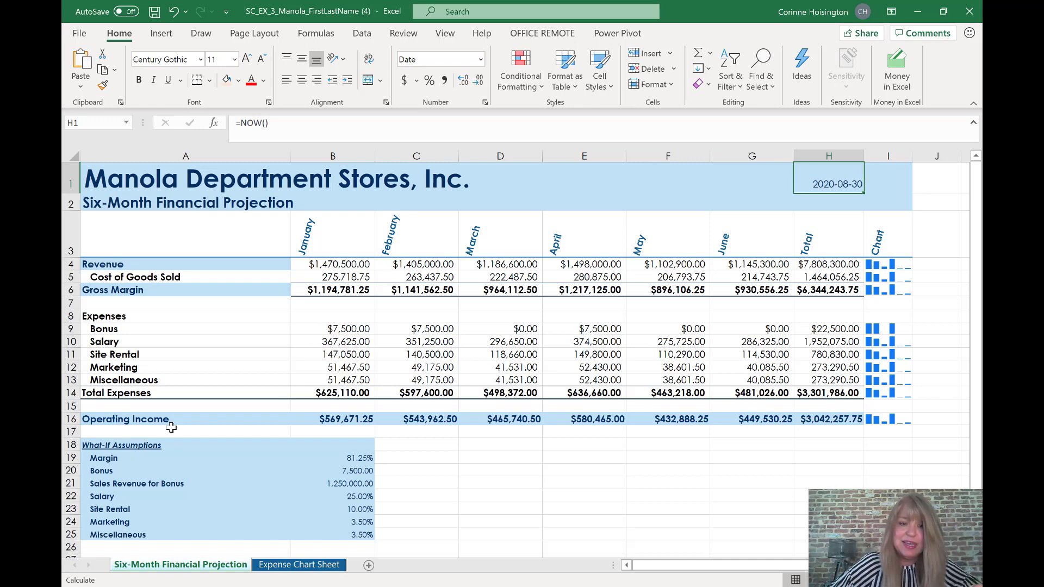
click(301, 565)
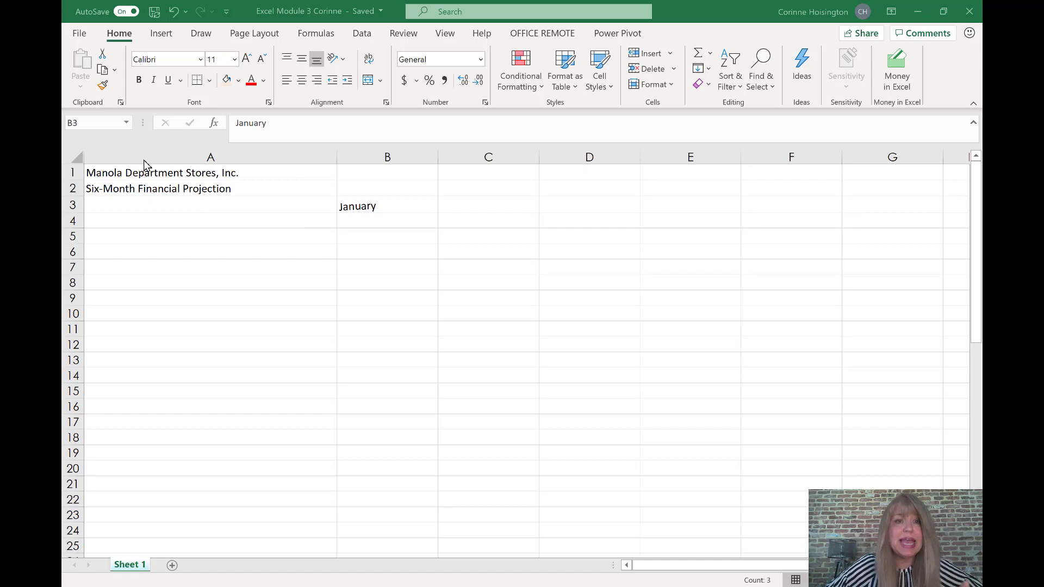
shift+click(145, 174)
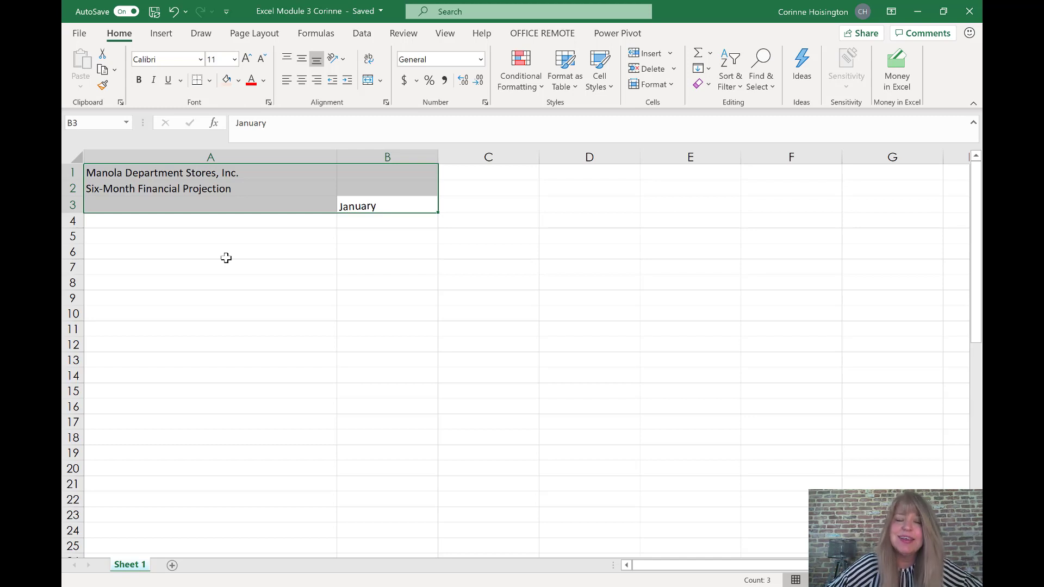
click(238, 189)
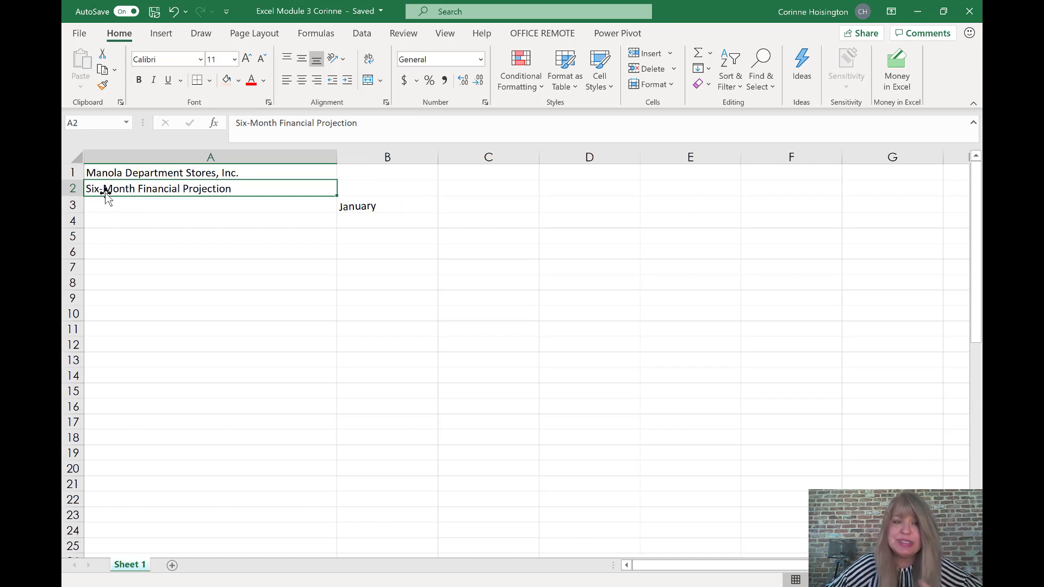
Select the January heading in B3 and apply the Slice theme to the workbook.
click(391, 201)
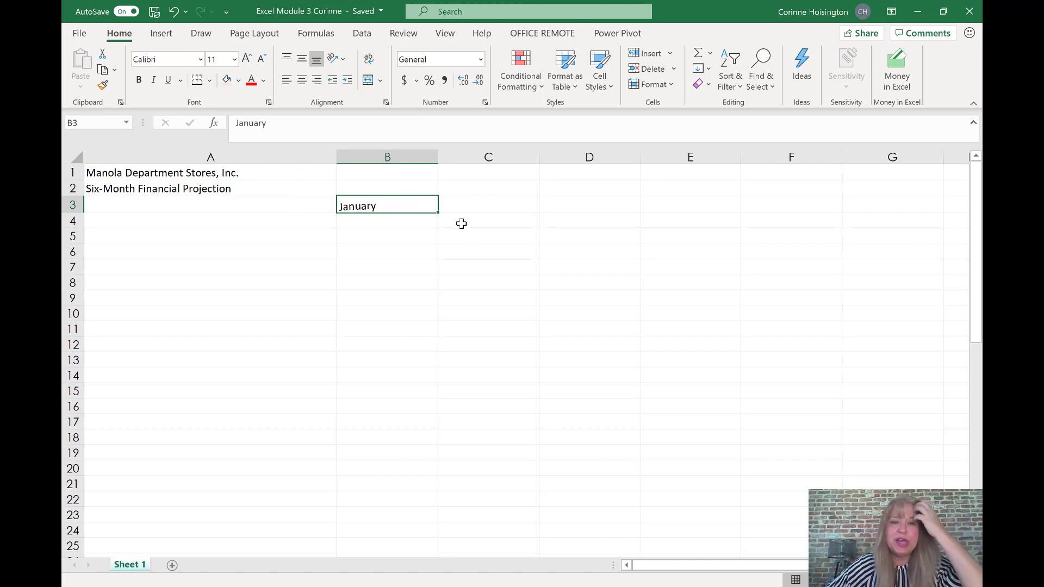
click(262, 38)
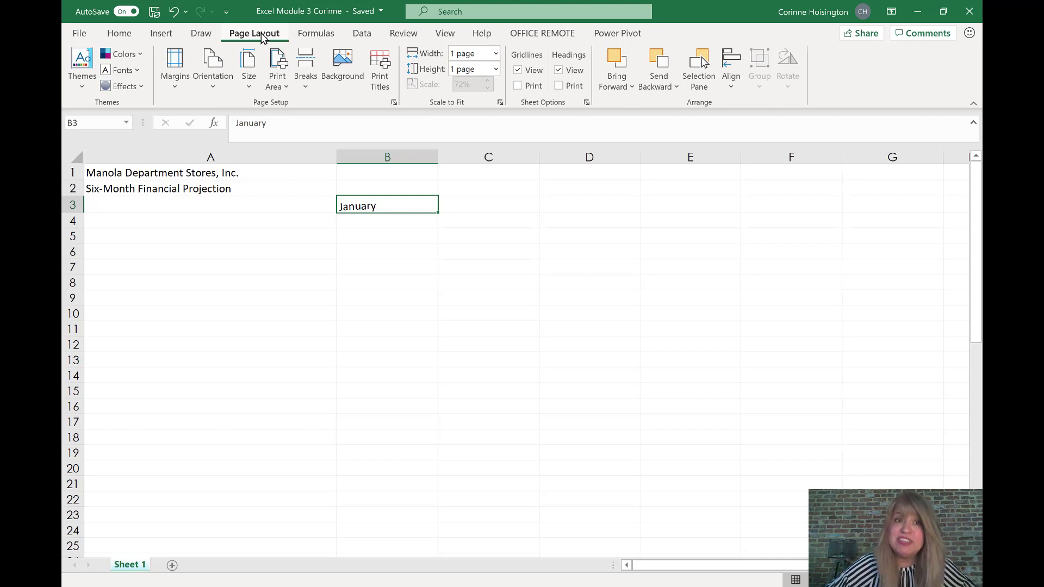
click(88, 85)
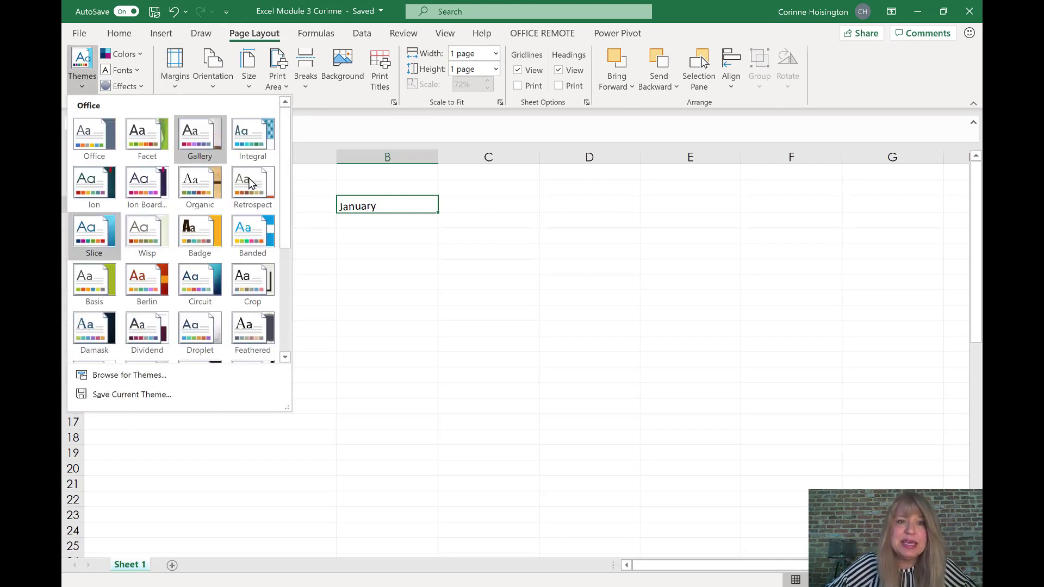
drag(285, 191, 280, 308)
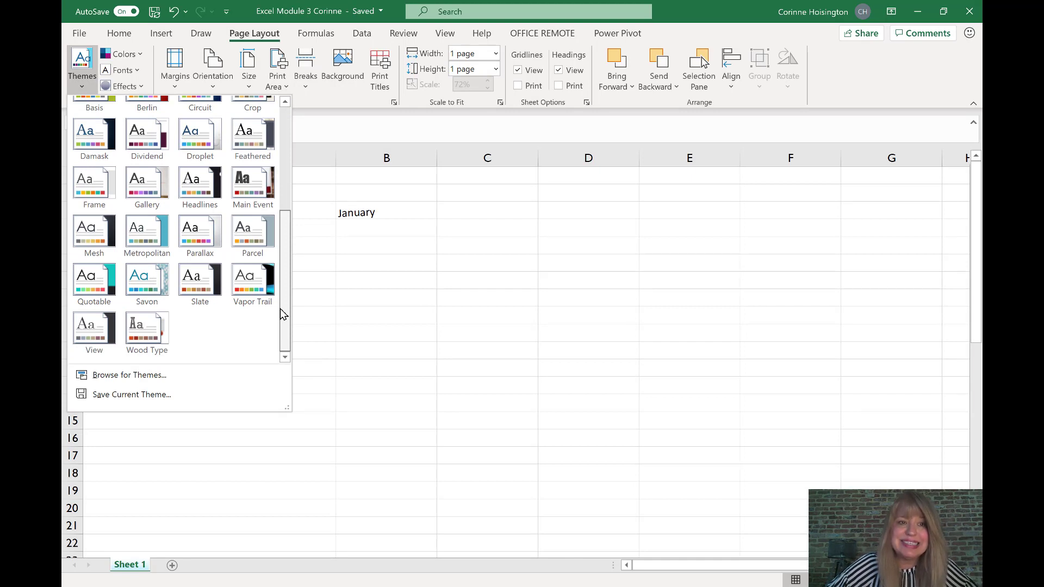
drag(280, 308, 282, 228)
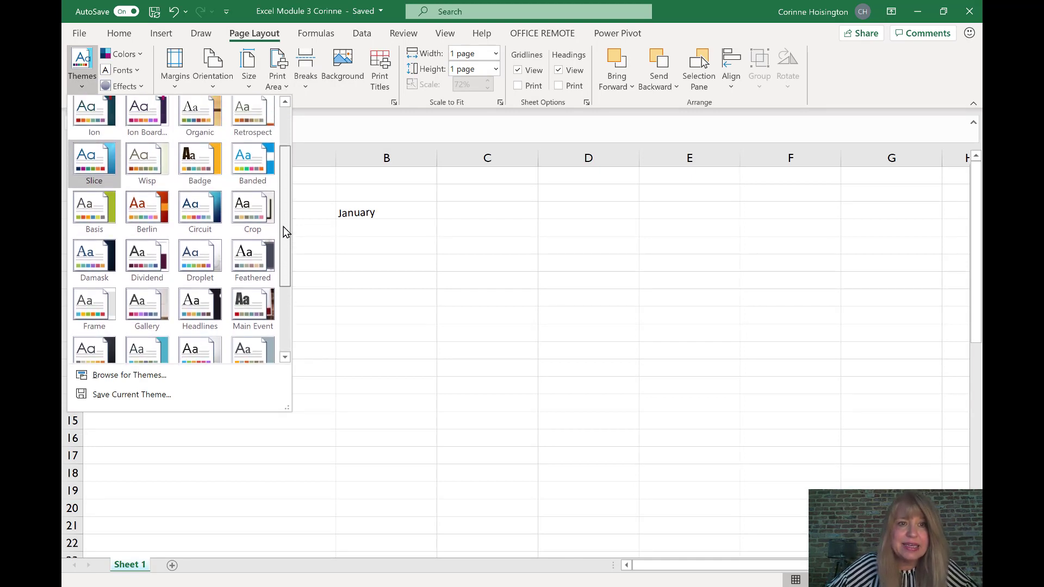
click(88, 175)
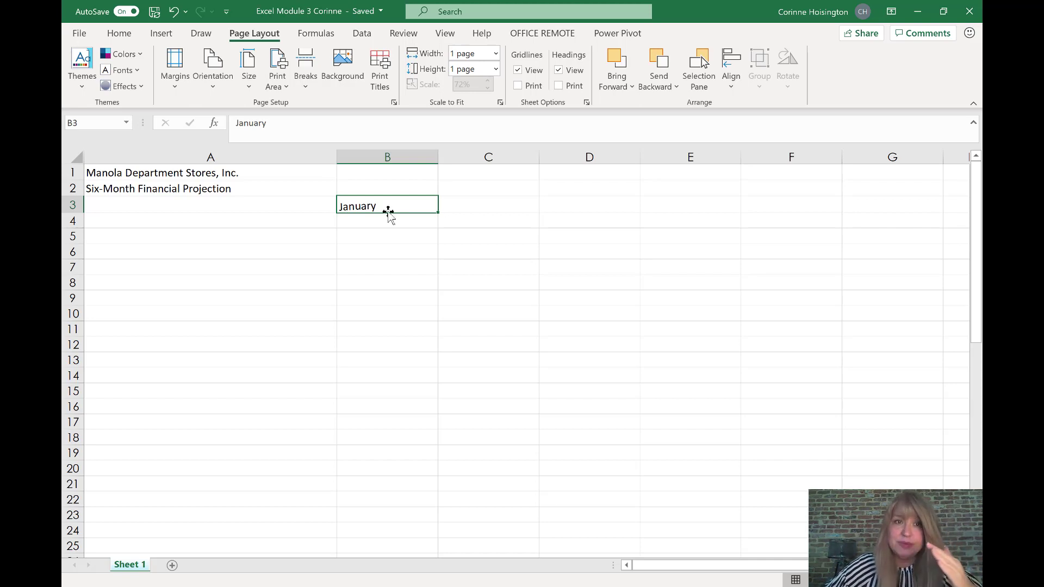
Rotate the January heading in B3 to 75 degrees and fill the month series across row 3 through June in G3.
click(130, 35)
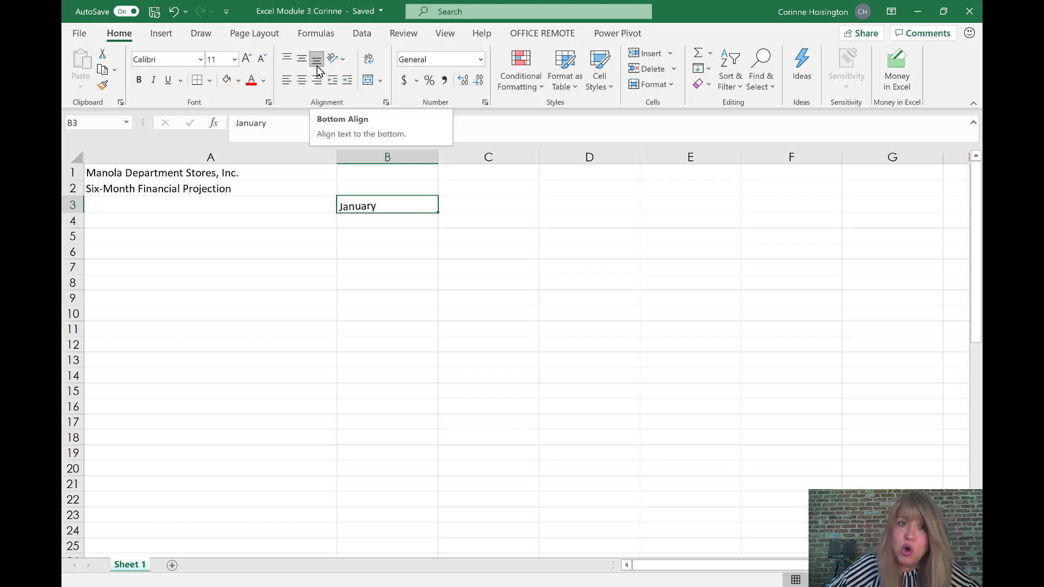
click(344, 59)
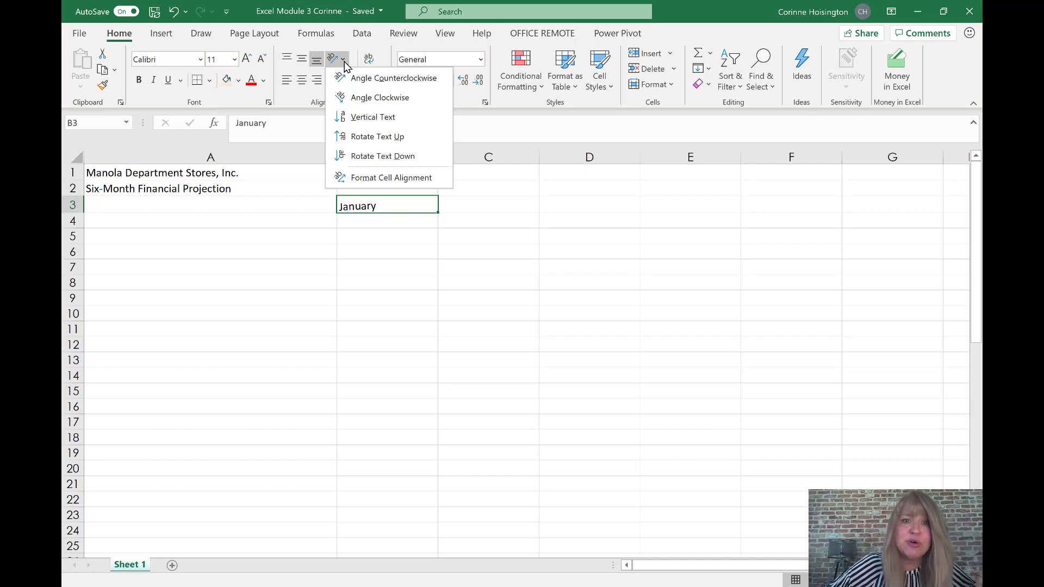
click(370, 184)
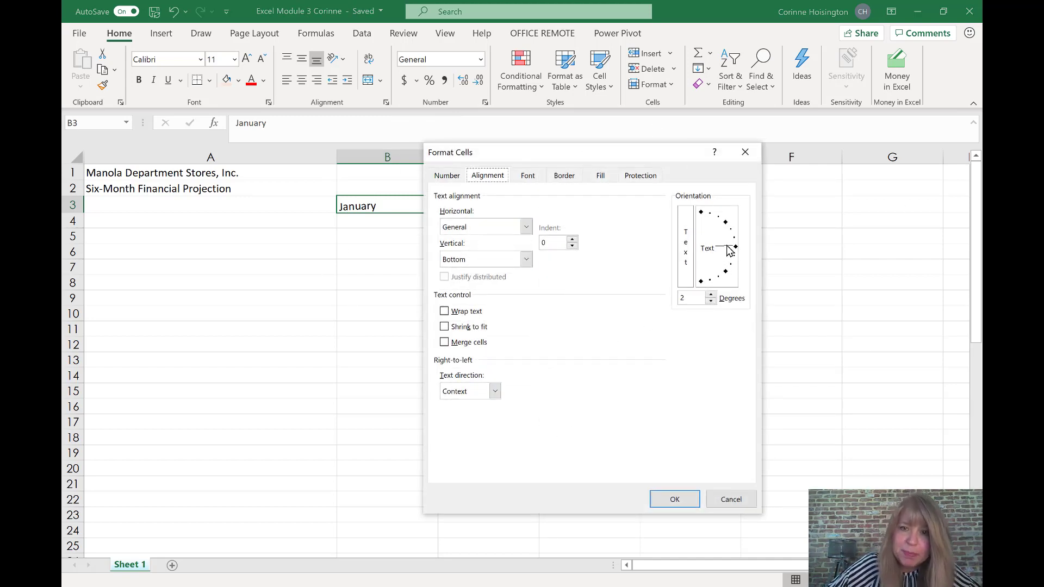
drag(731, 251, 711, 215)
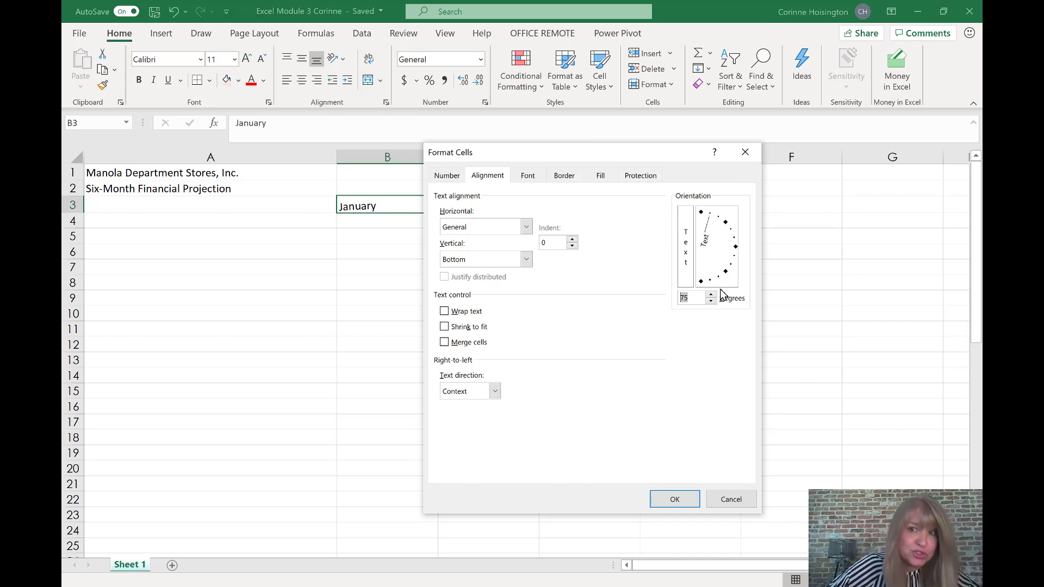
click(677, 501)
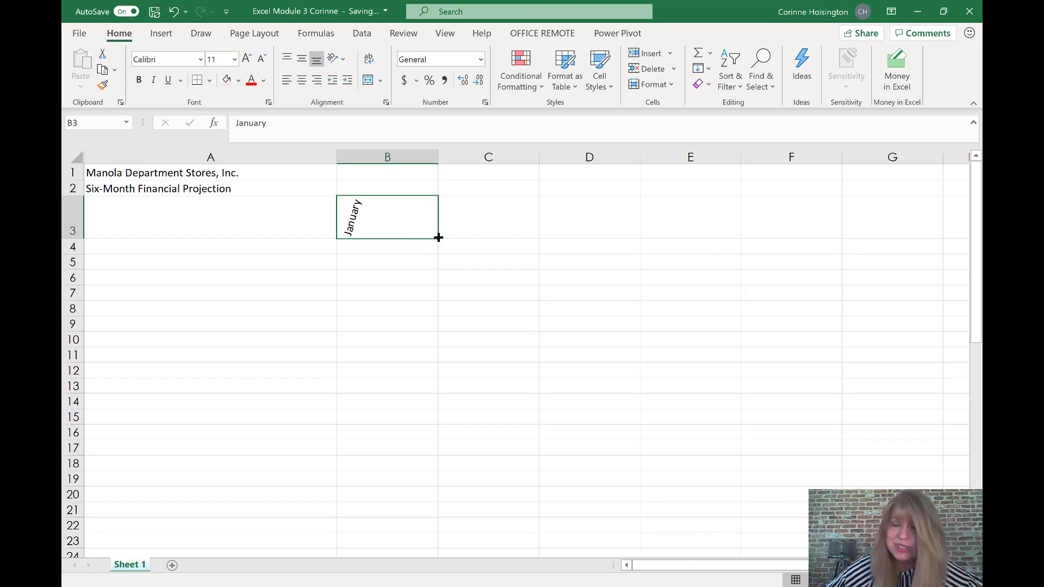
drag(438, 238, 879, 235)
drag(928, 234, 940, 234)
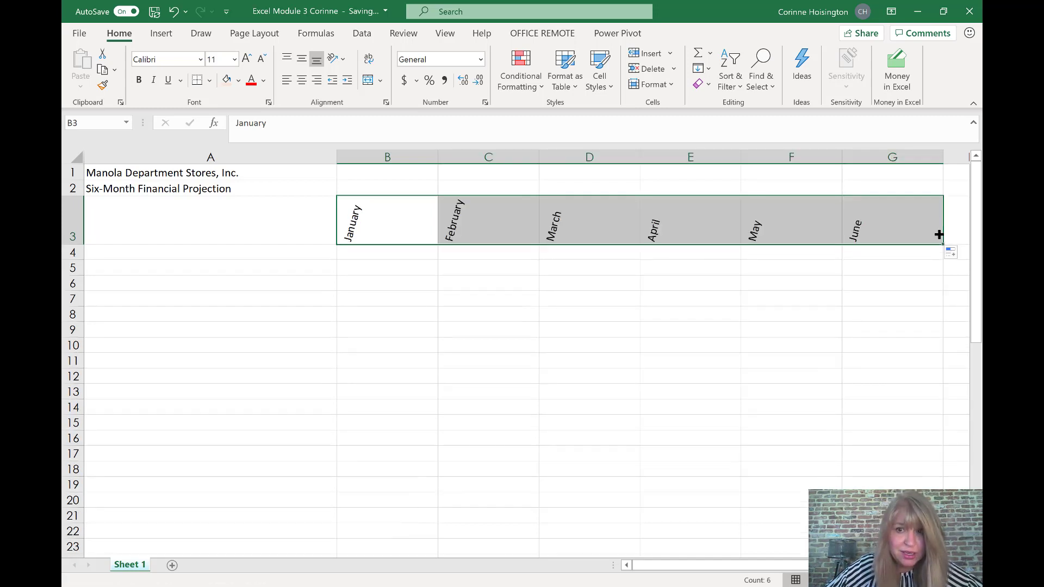
Enter the column headings Total in H3 and Graph in I3.
drag(725, 571, 762, 569)
click(726, 240)
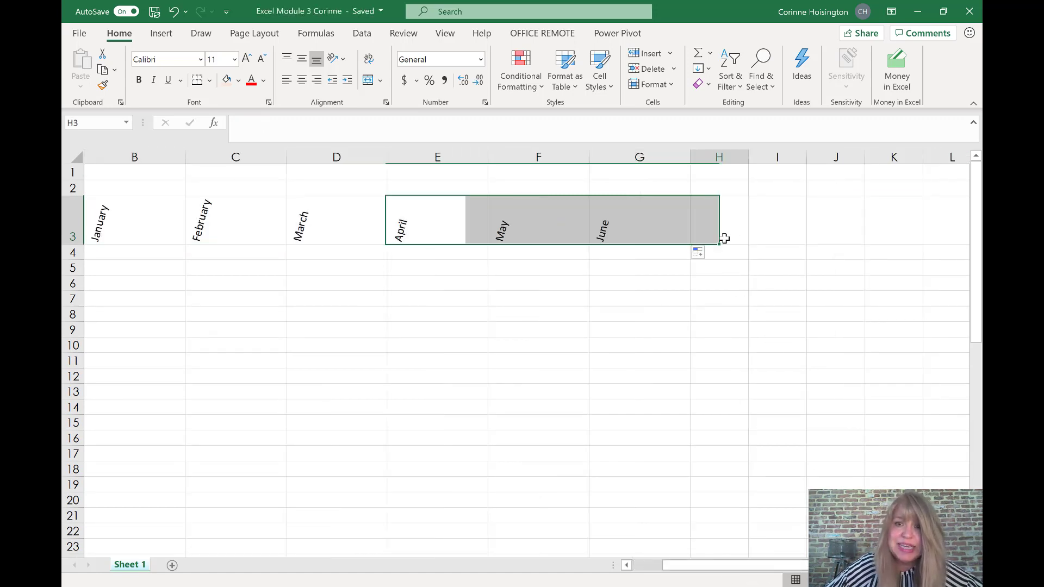
text(Total)
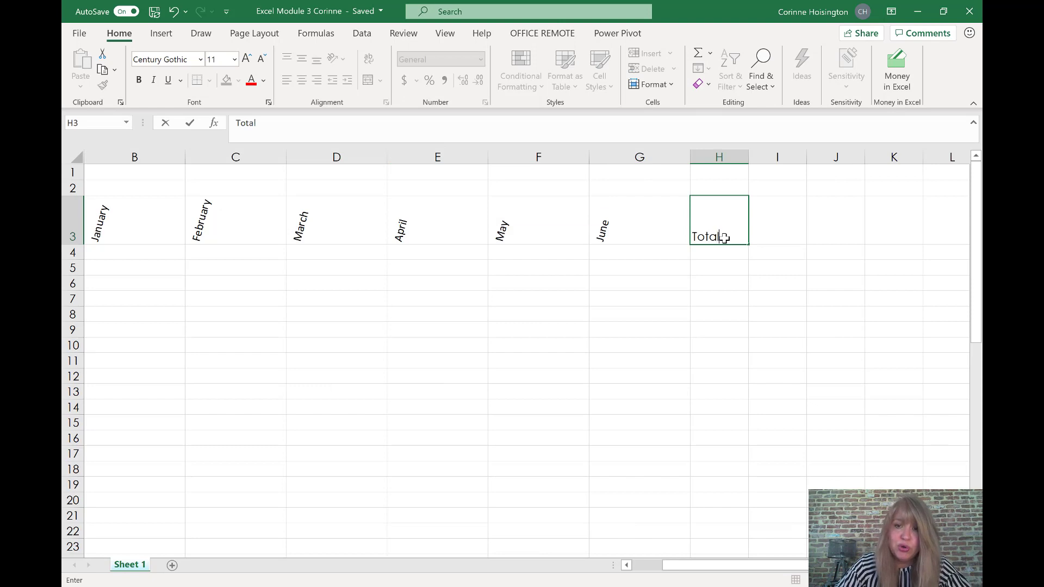
key(Return)
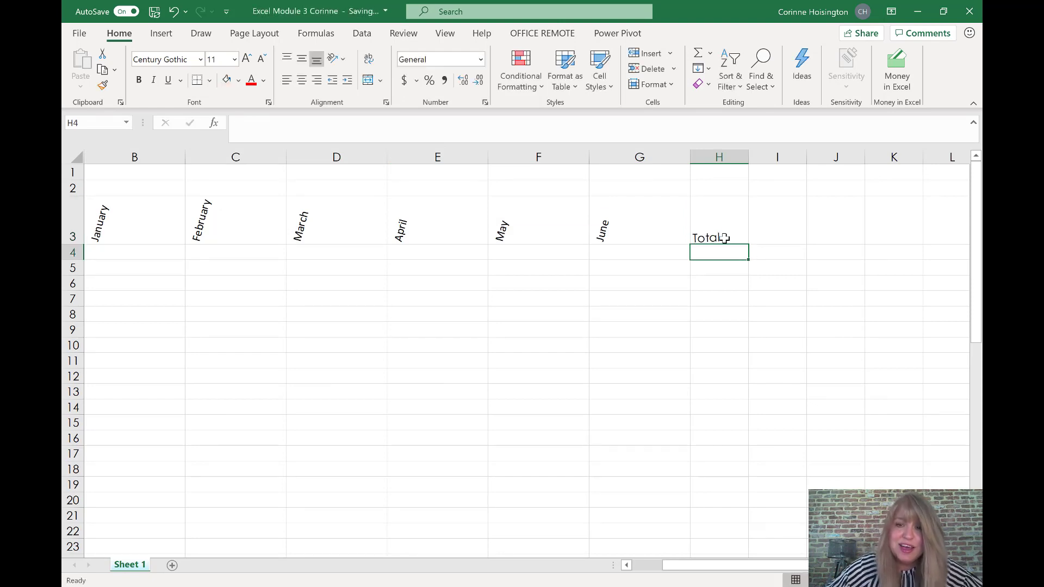
click(726, 213)
click(778, 230)
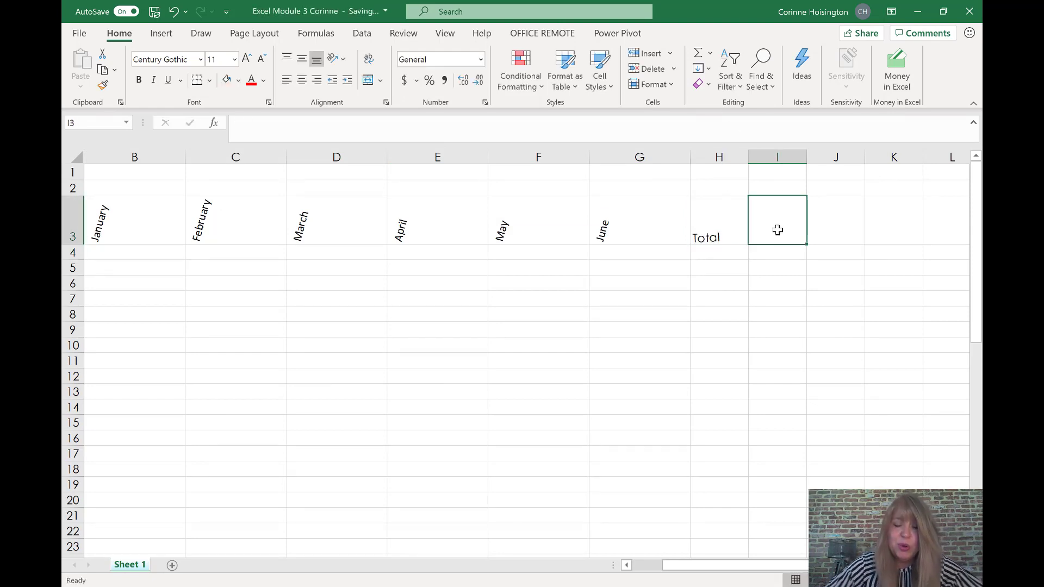
text(Graph)
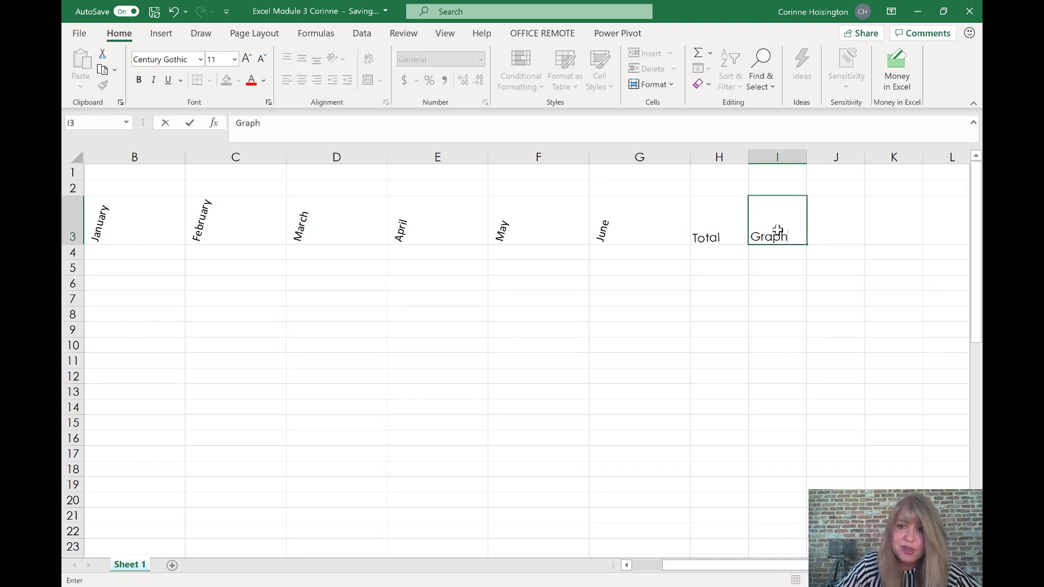
key(Return)
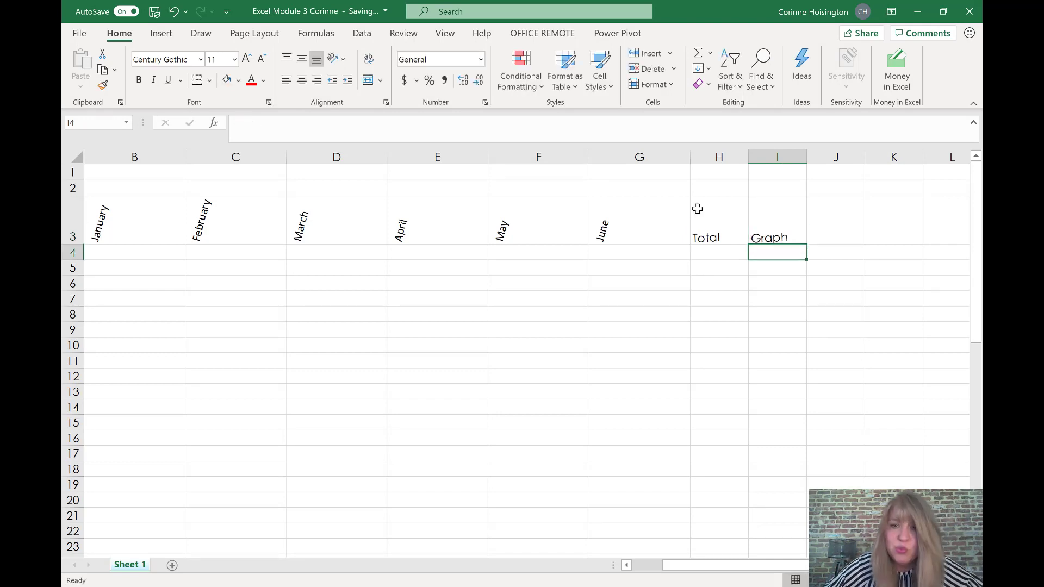
Set the text orientation of the Total and Graph headings in H3:I3 to 75 degrees.
drag(731, 223, 769, 221)
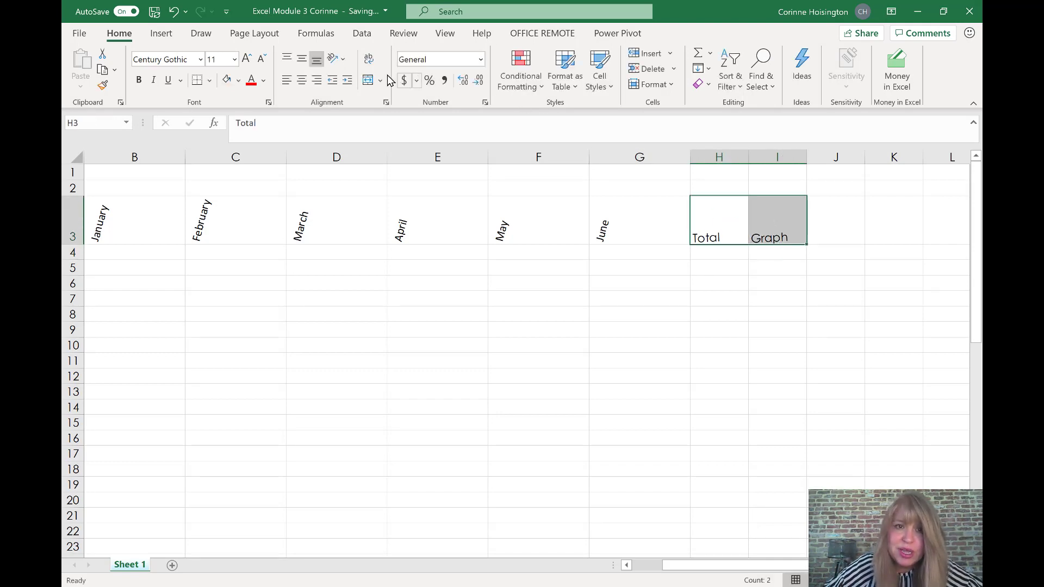
click(336, 59)
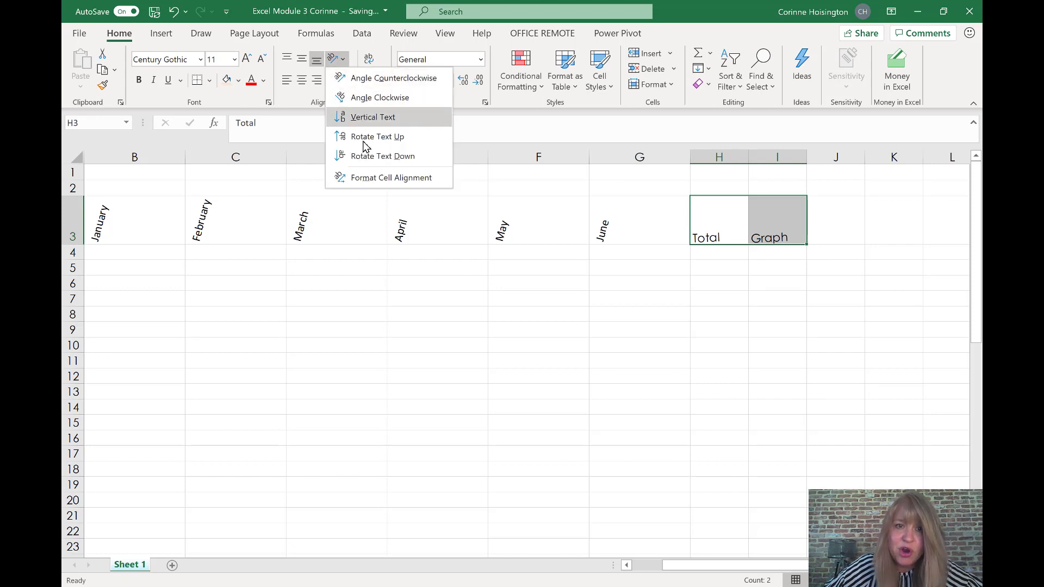
click(375, 178)
double_click(696, 299)
text(2)
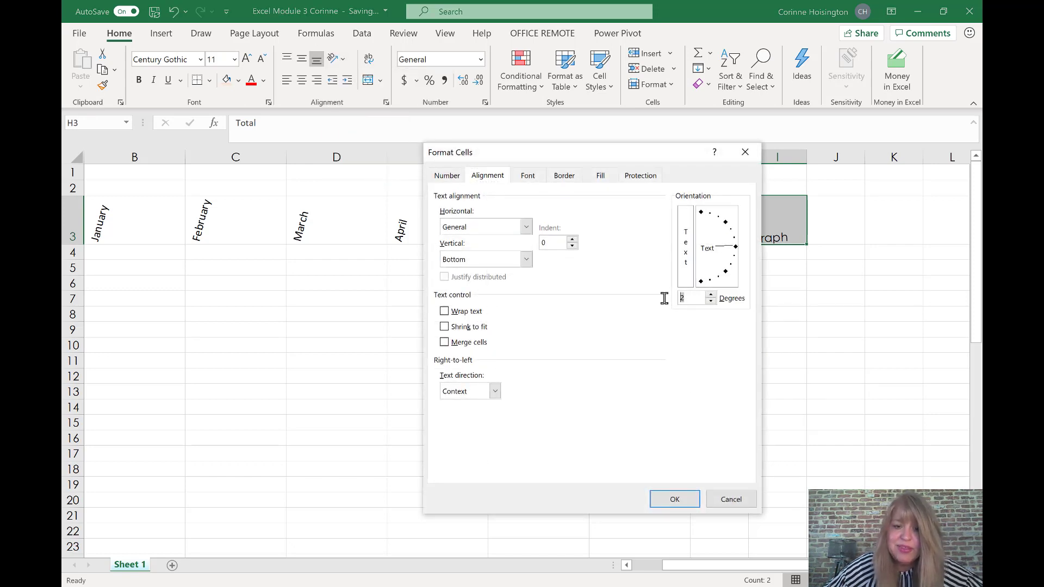
text(5)
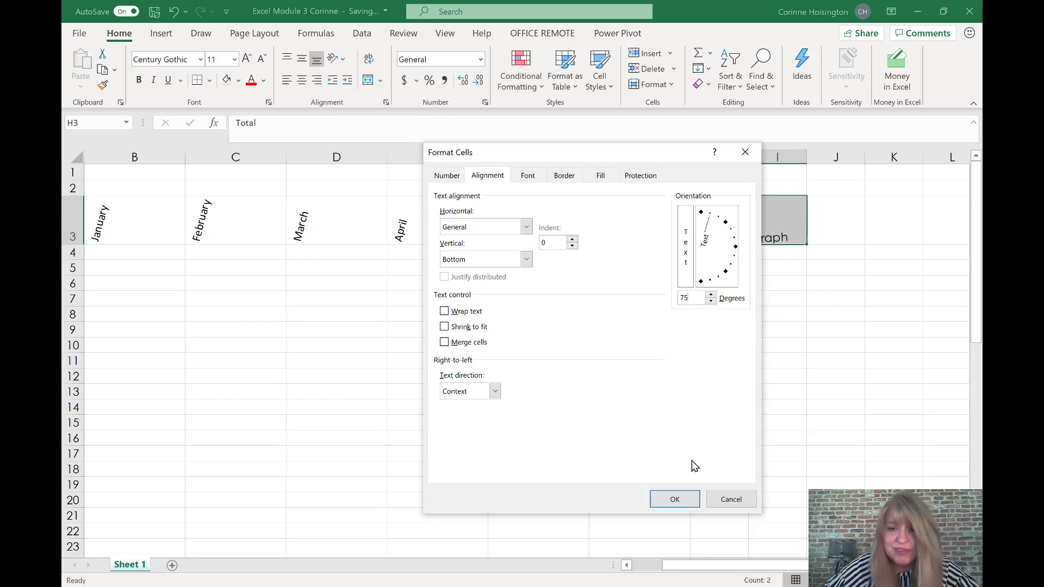
click(673, 498)
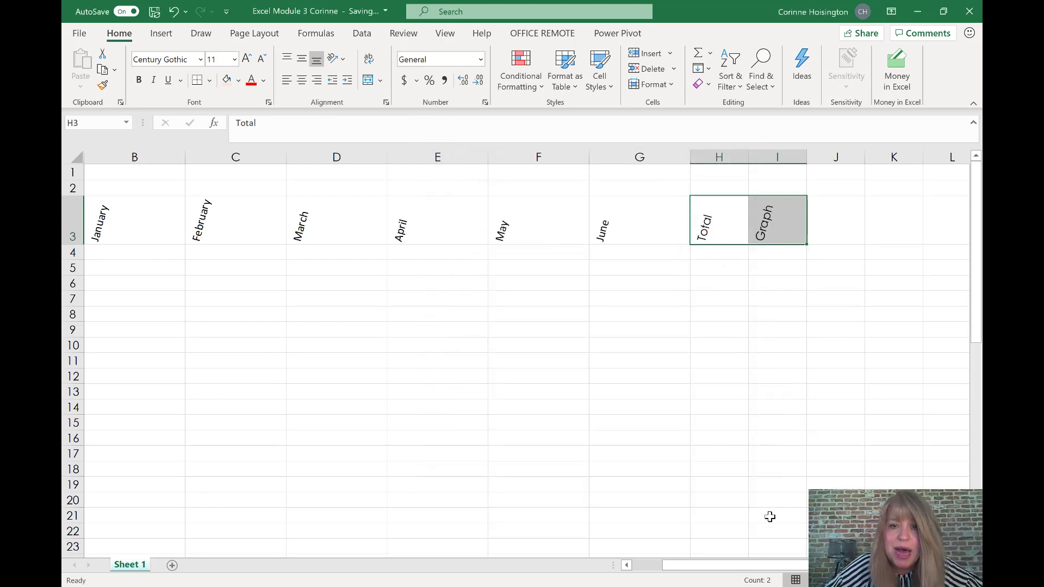
Set the width of column A to 38.50.
drag(729, 566, 669, 568)
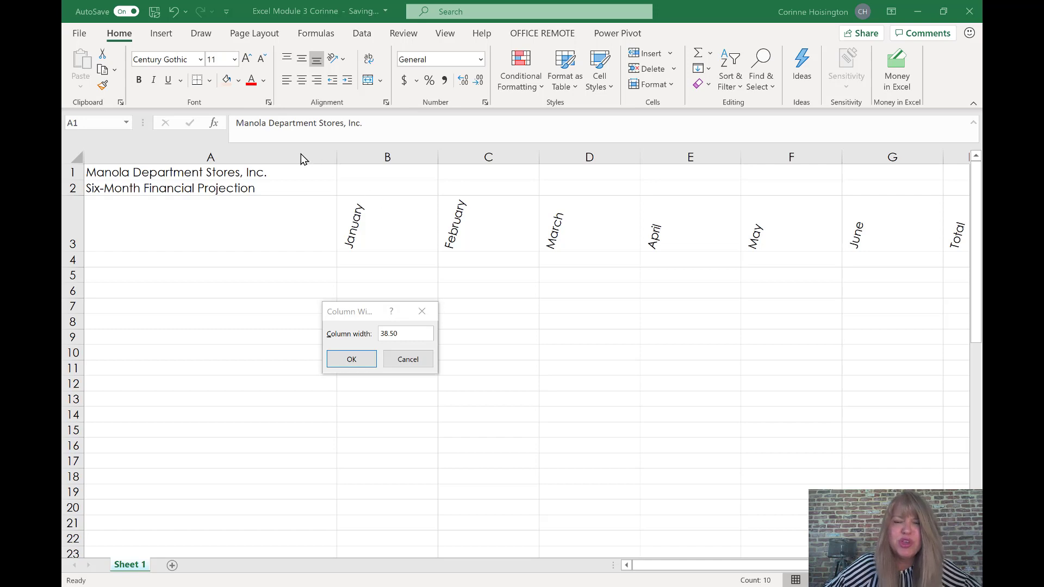
click(422, 311)
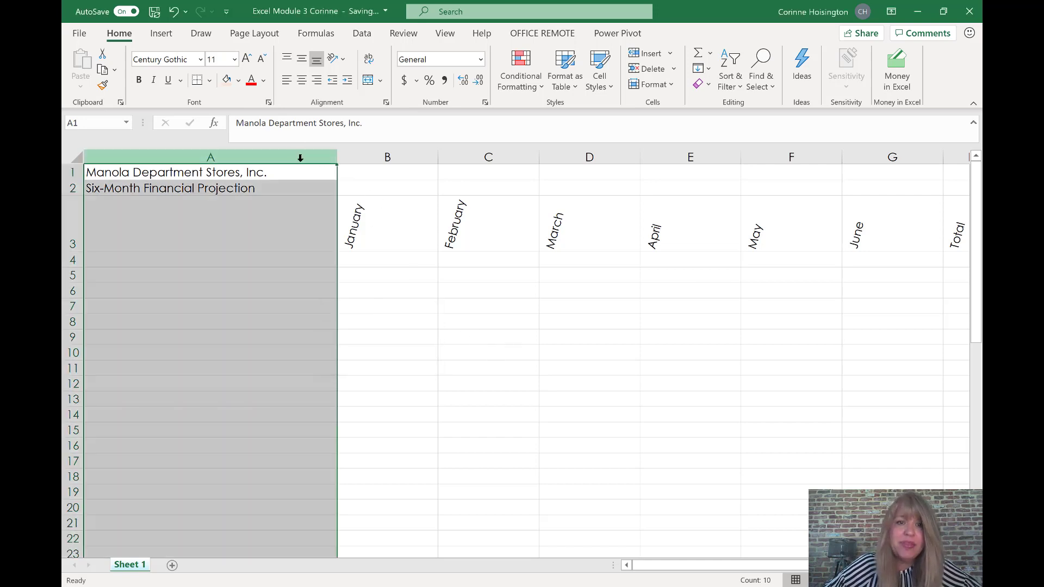
right_click(301, 161)
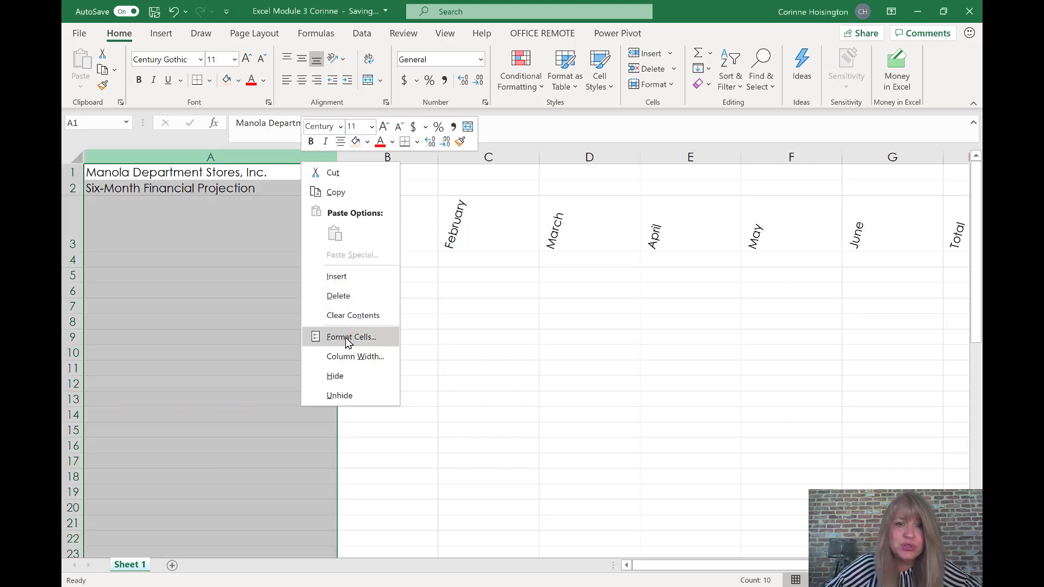
click(354, 356)
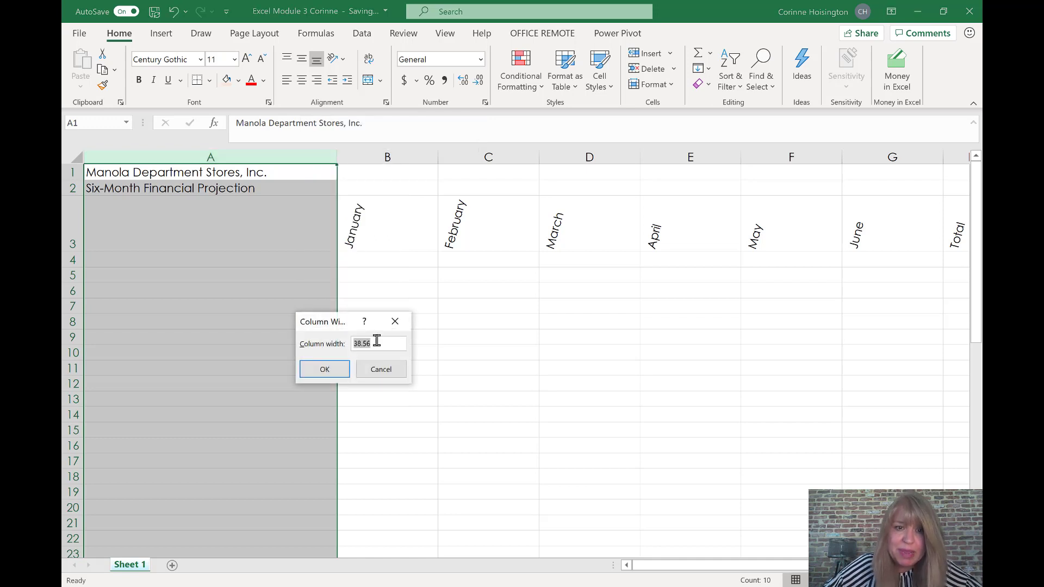
click(385, 344)
key(BackSpace)
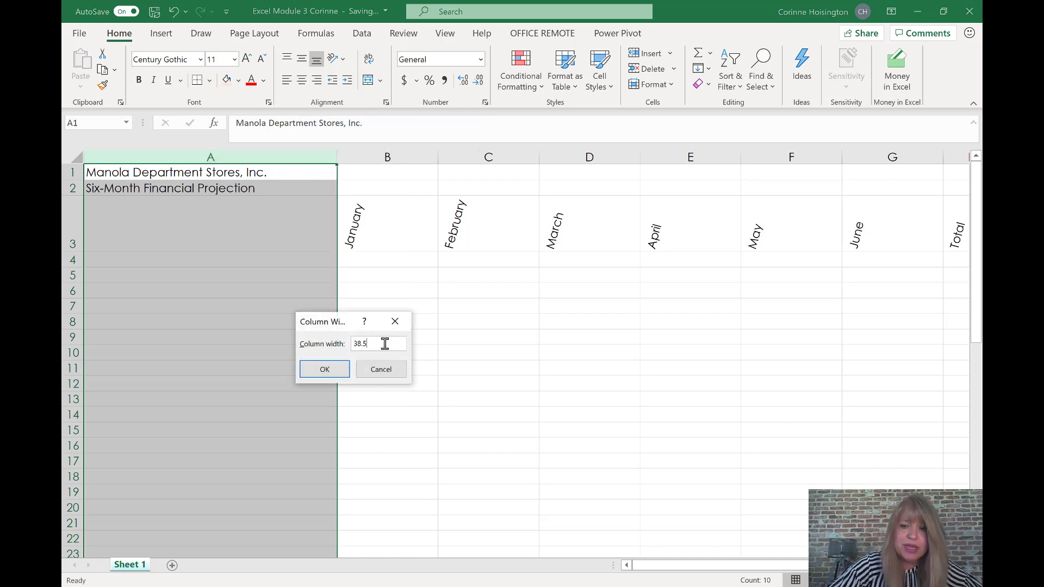
text(0)
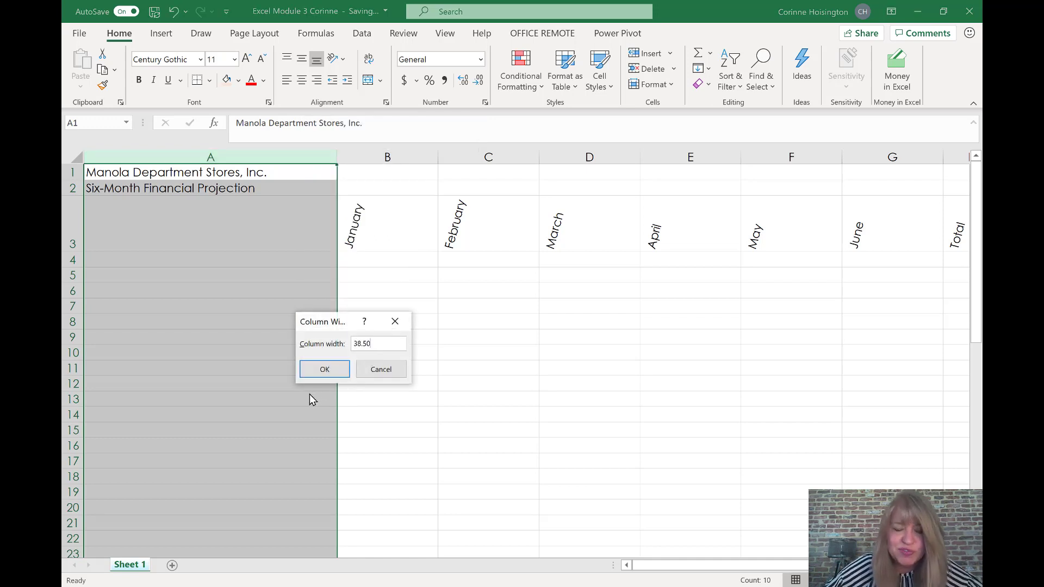
click(321, 372)
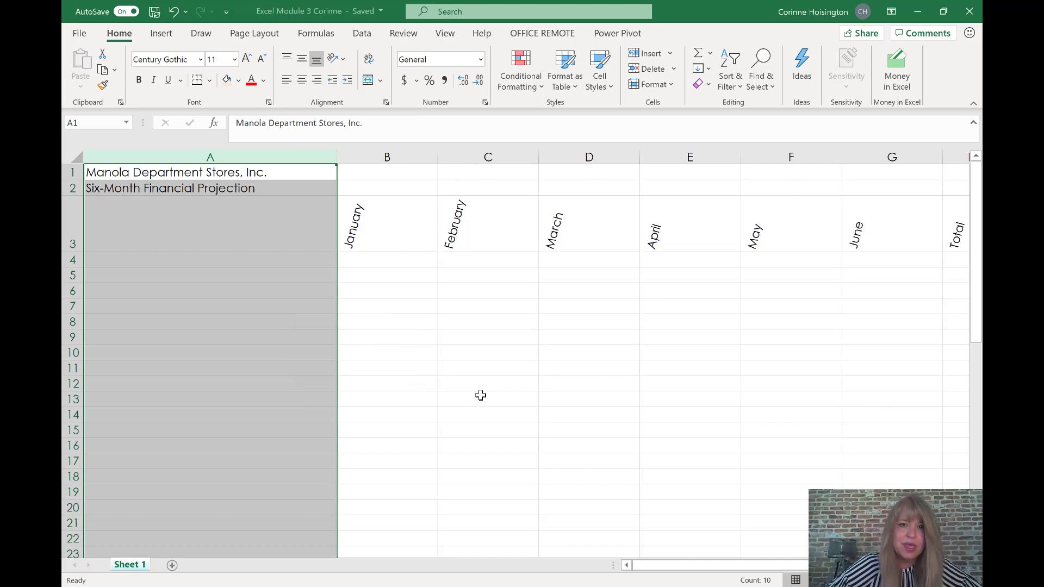
Enter the row labels from Revenue in A4 down to What-If Assumptions in A18, indenting Cost of Goods Sold and the expense items.
click(238, 263)
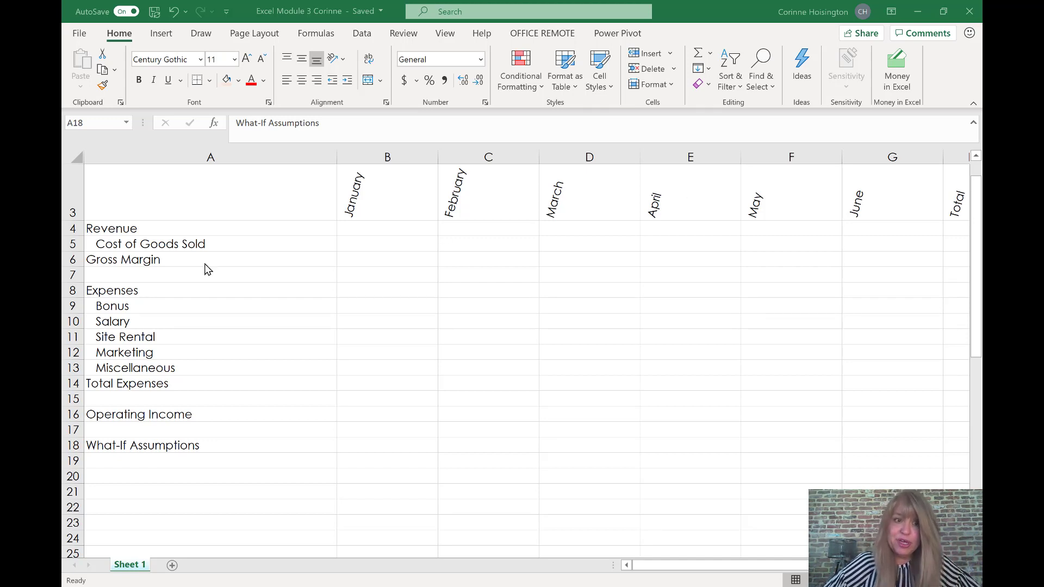
click(86, 445)
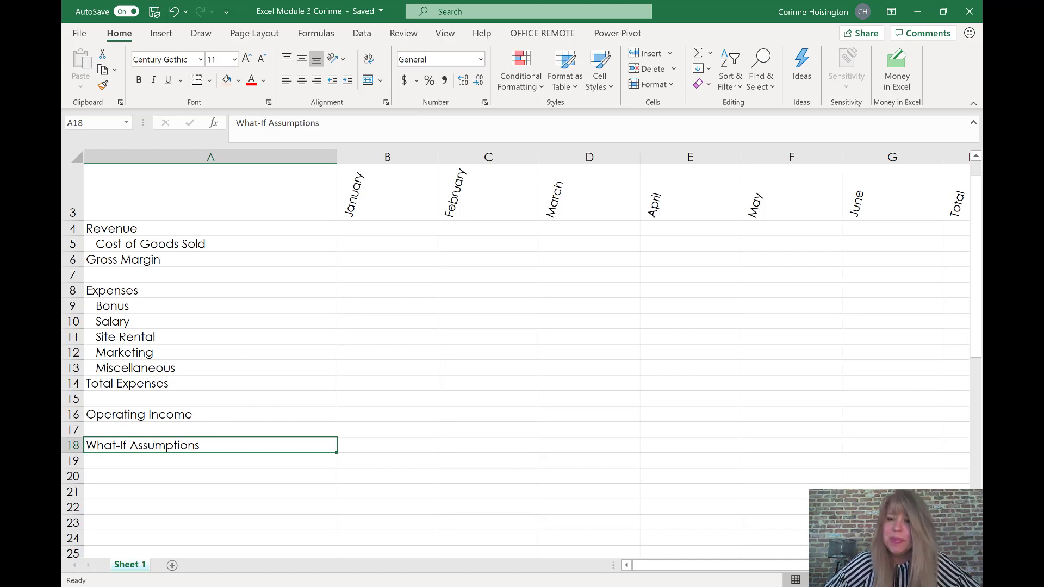
Remove the indent from the expense labels Bonus through Miscellaneous in A9:A13 and copy them to A19:A23.
scroll(734, 308, up, 1)
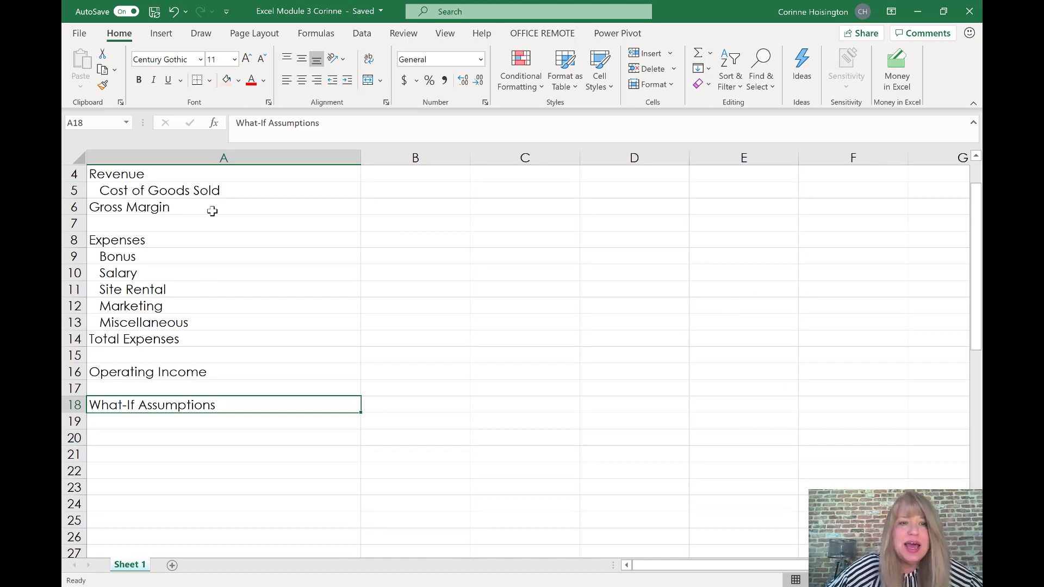
drag(164, 256, 177, 323)
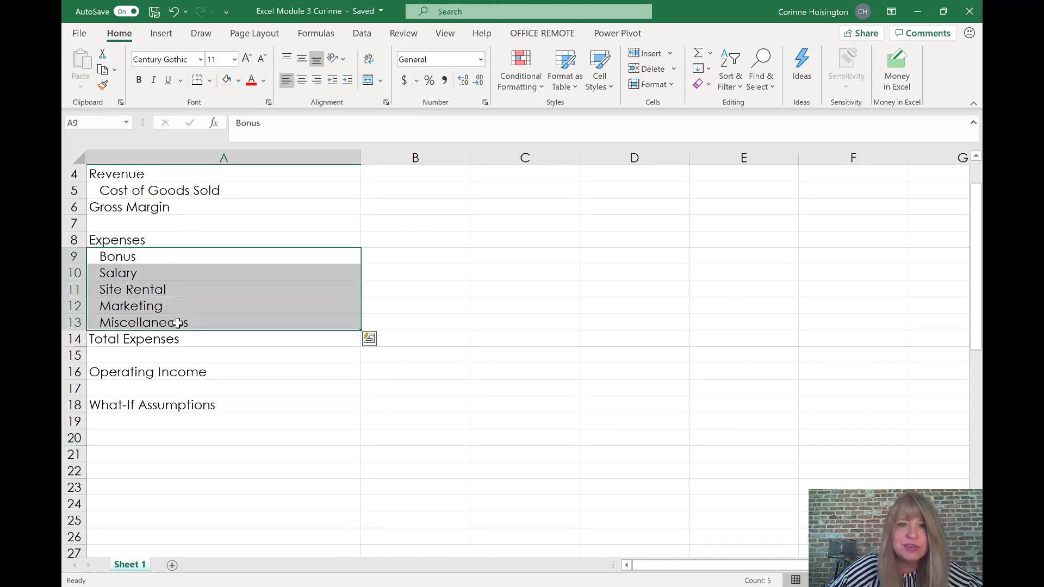
click(334, 81)
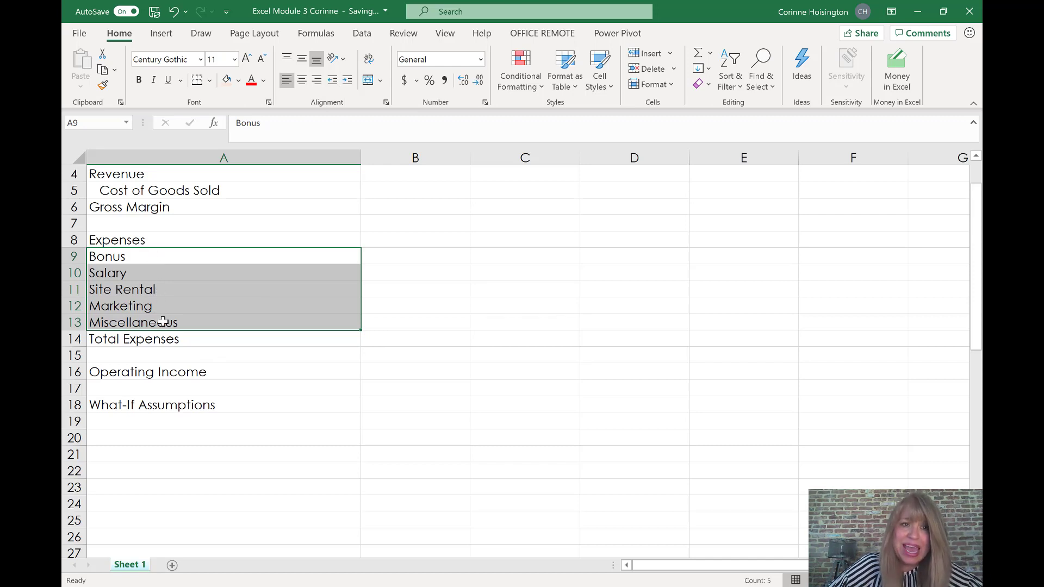
click(103, 70)
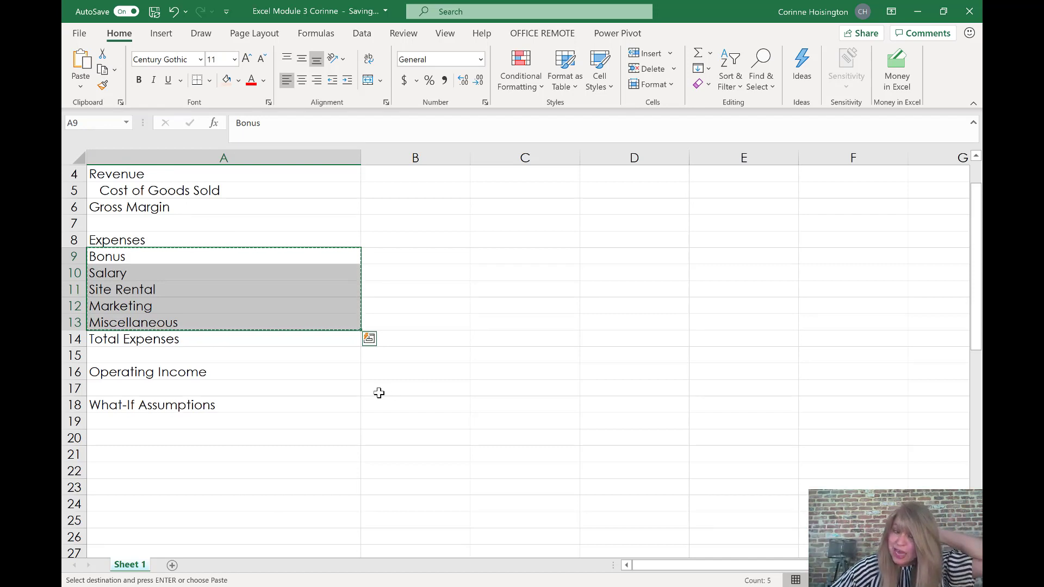
click(155, 420)
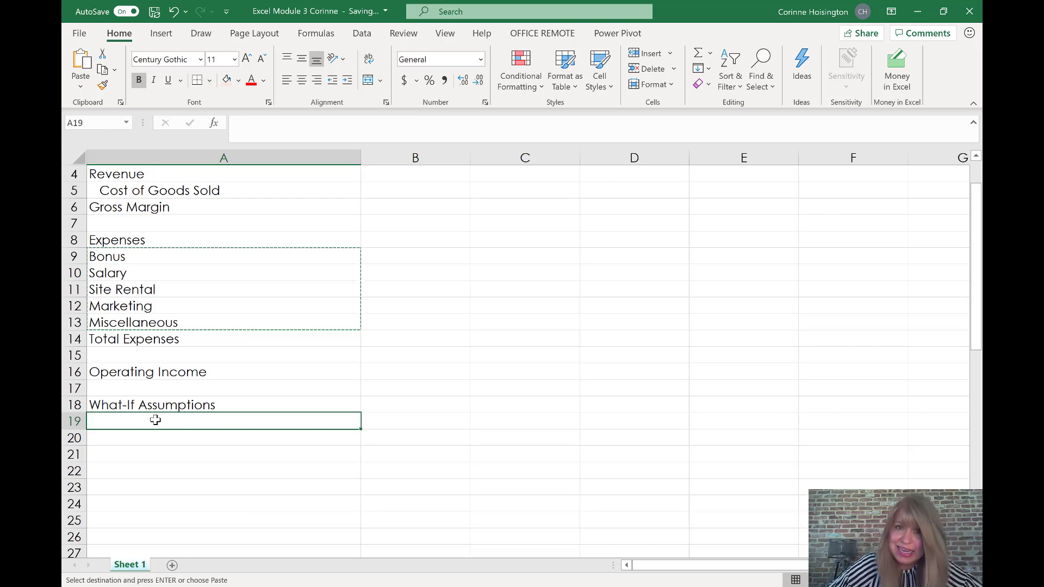
click(82, 61)
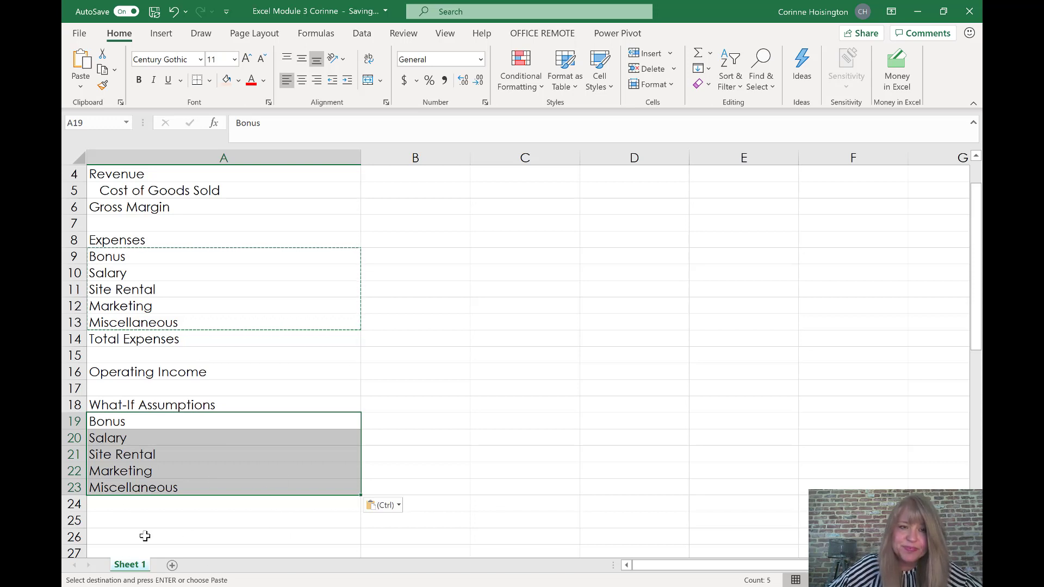
Remove the indent of the Cost of Goods Sold label in A5 and indent it again.
click(108, 195)
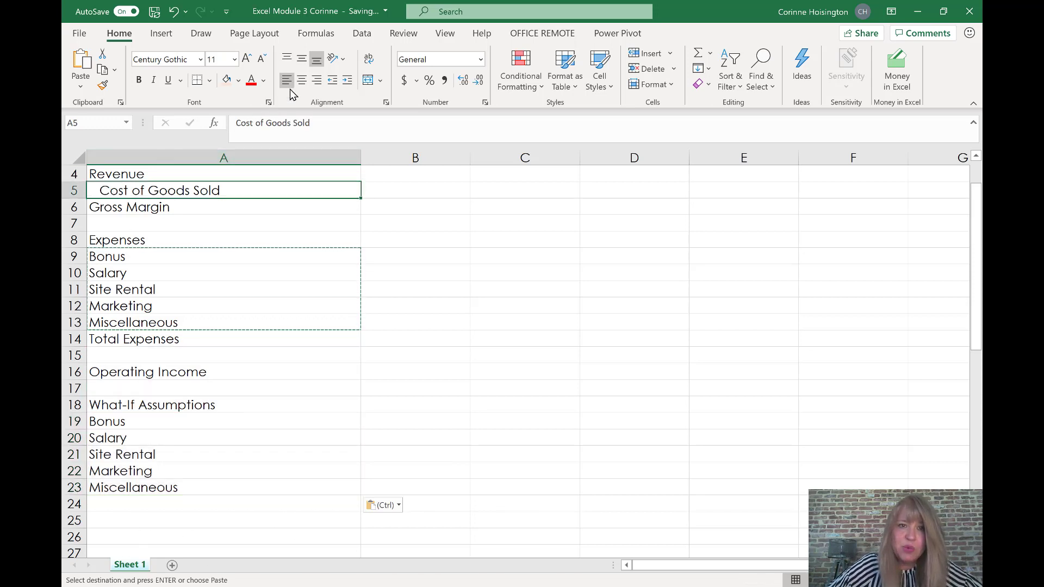
click(331, 83)
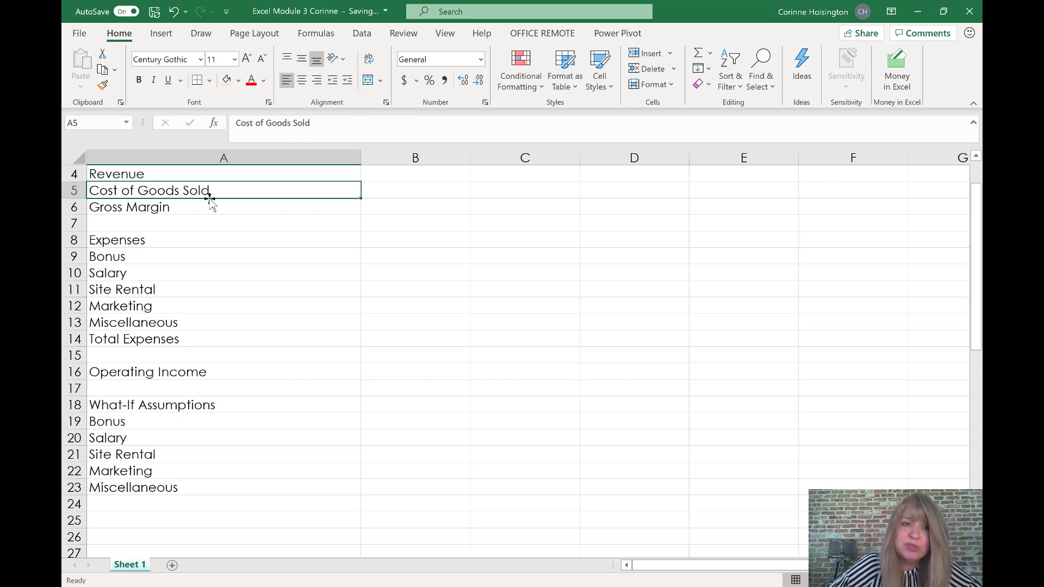
click(348, 81)
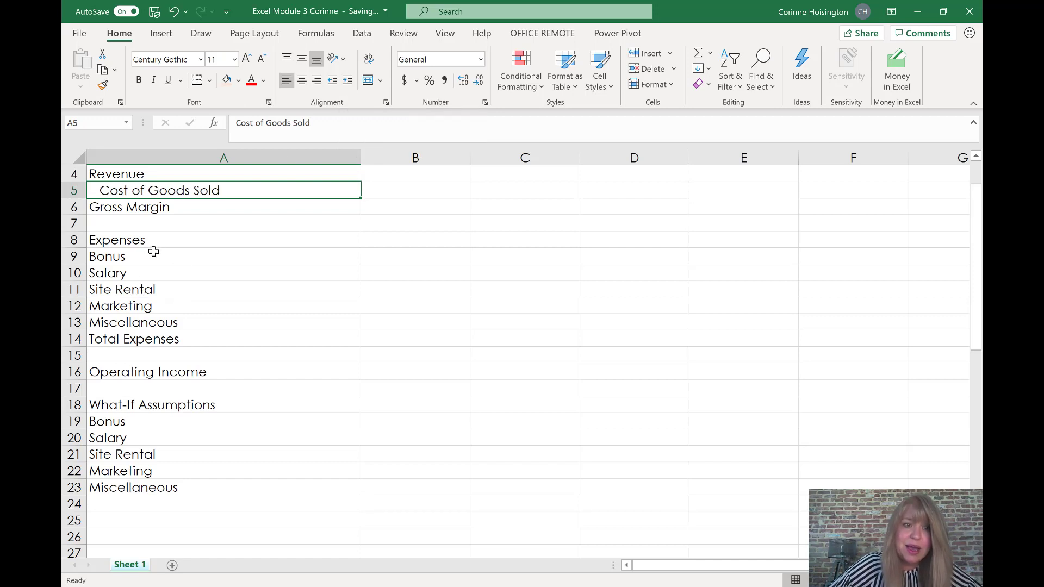
Indent the expense labels in A9:A13 and the What-If Assumptions labels in A19:A23 by one level.
drag(154, 252, 160, 320)
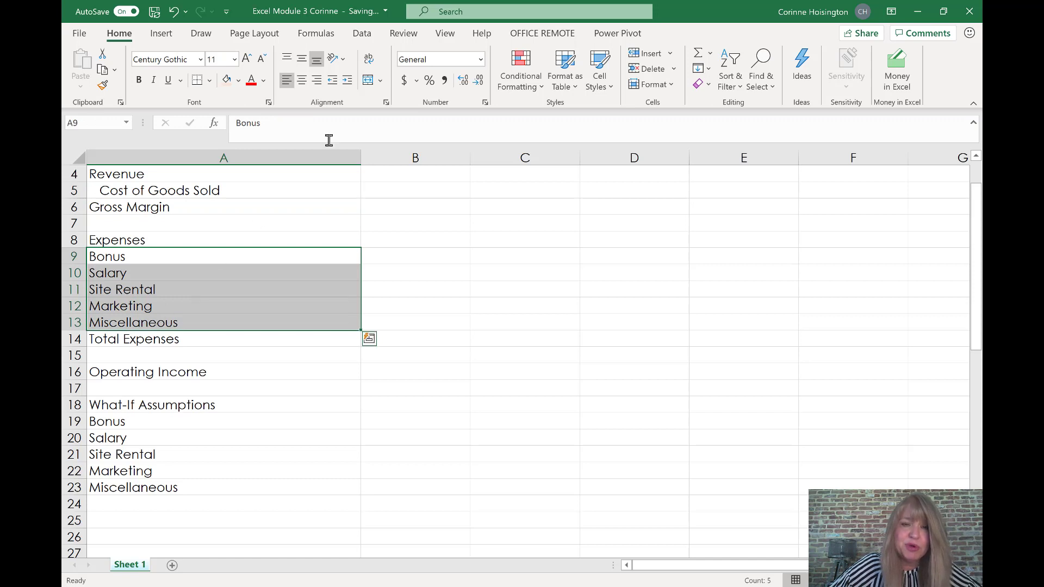
click(348, 81)
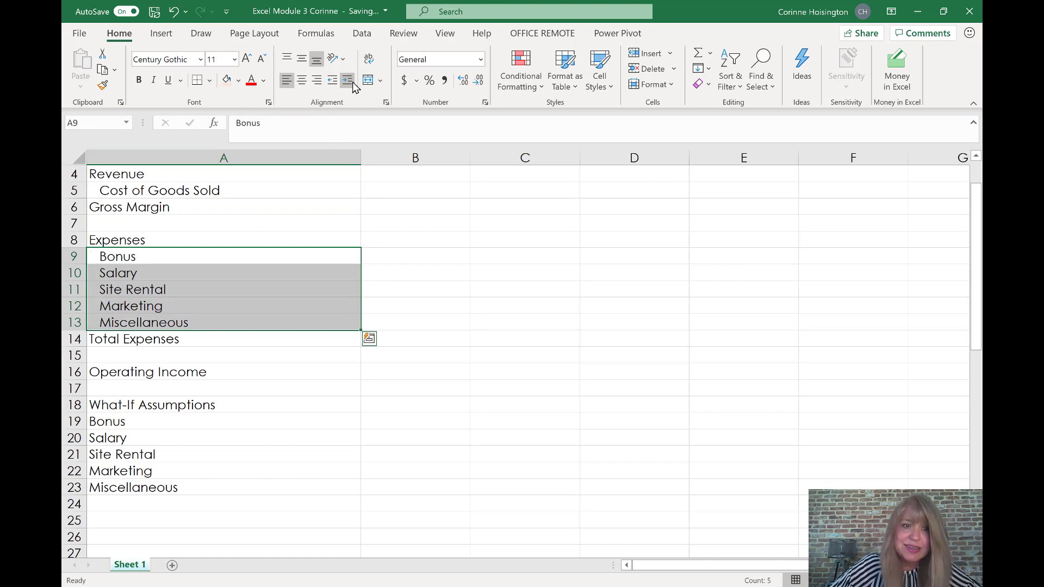
drag(117, 420, 137, 486)
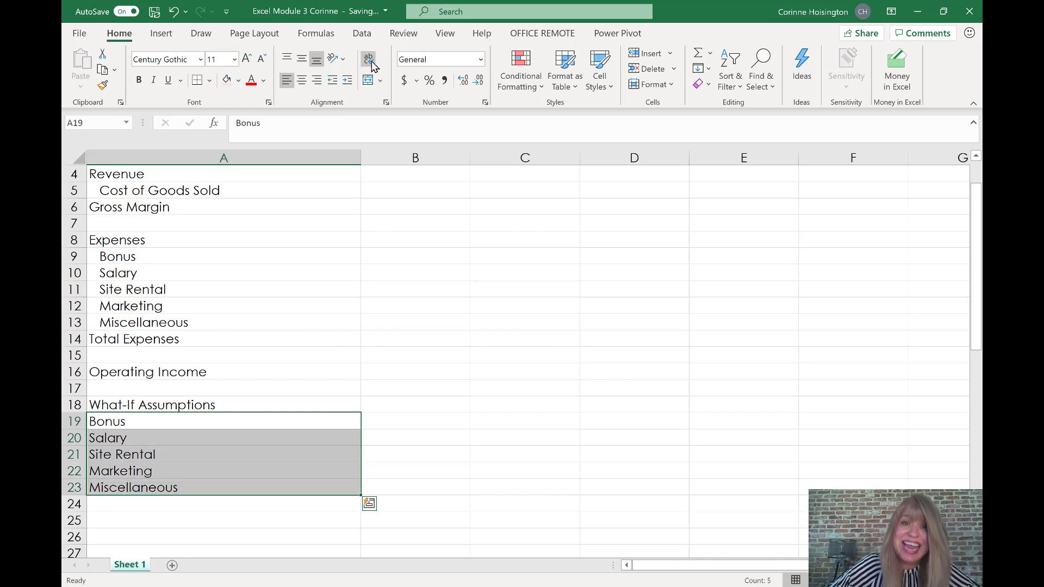
click(347, 81)
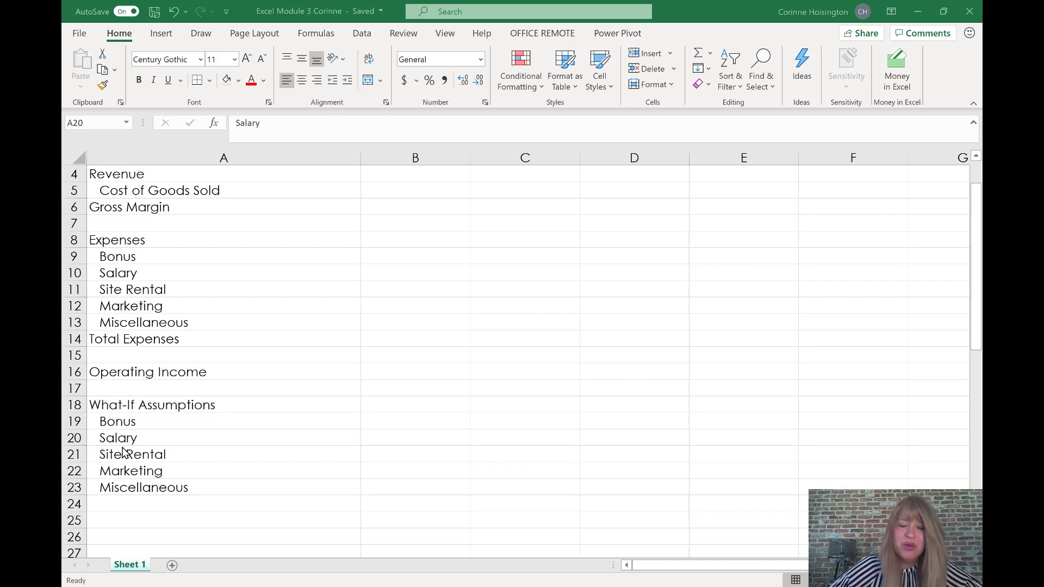
Insert a sheet row above Salary in the What-If Assumptions list and enter Revenue for Bonus in A20.
click(71, 438)
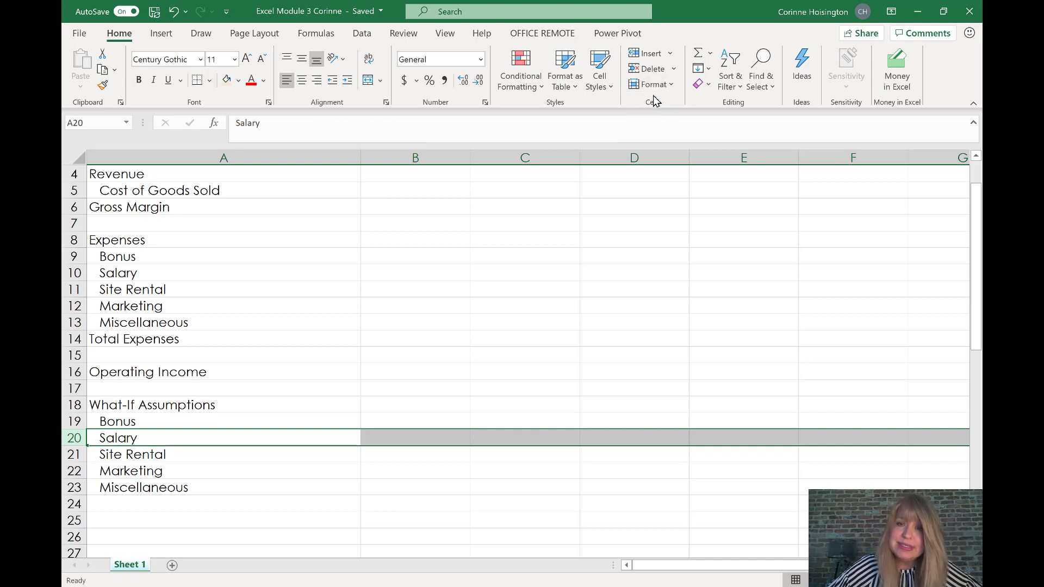
click(673, 55)
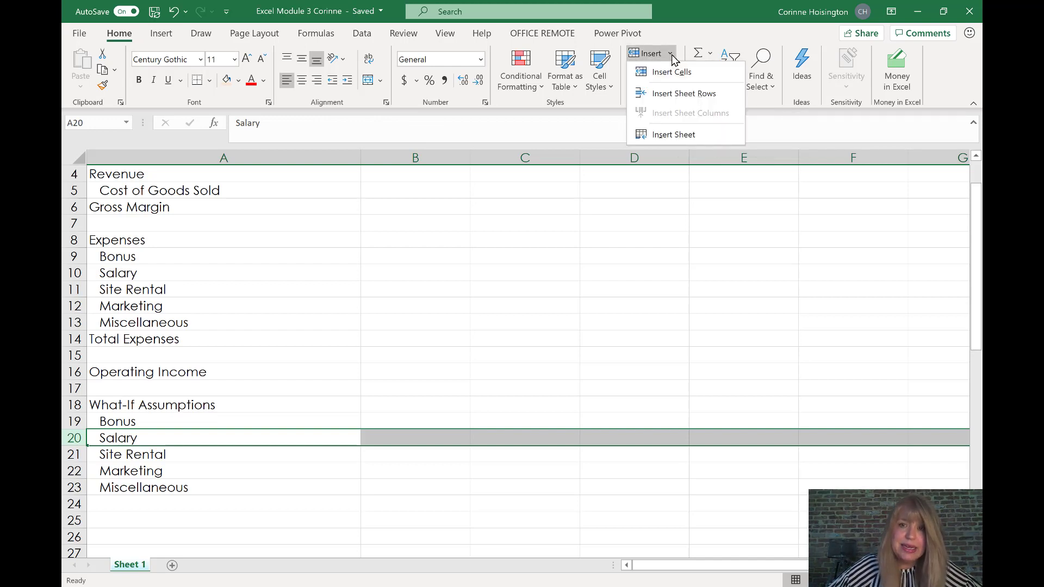
click(680, 93)
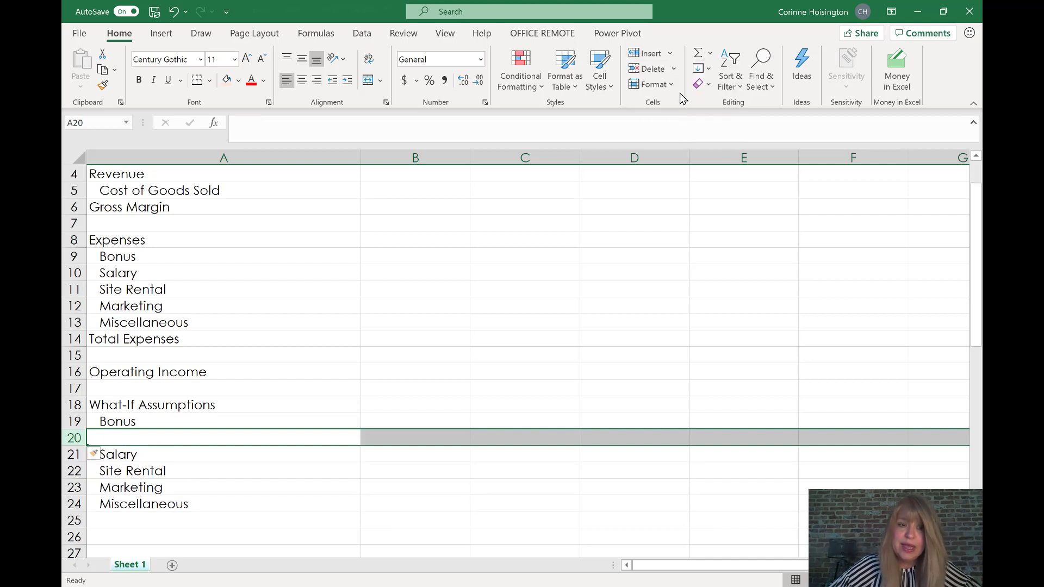
click(190, 437)
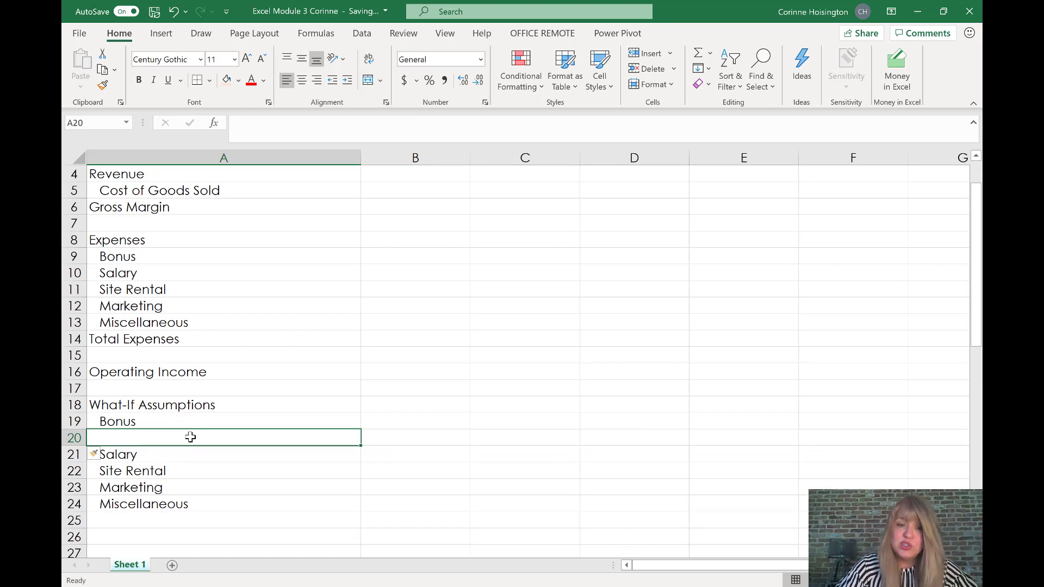
text(Reve)
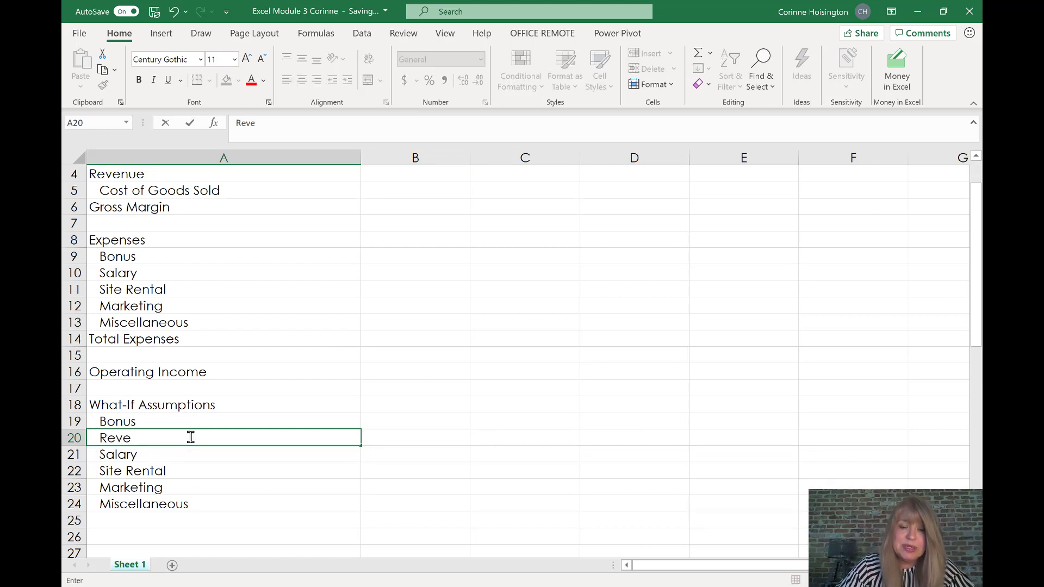
text(nue for B)
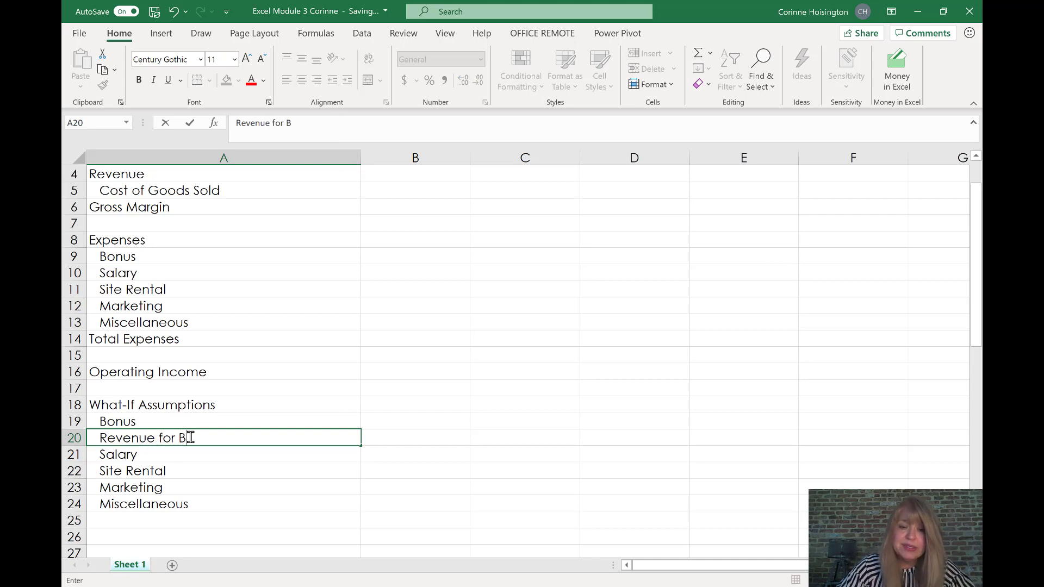
text(onus)
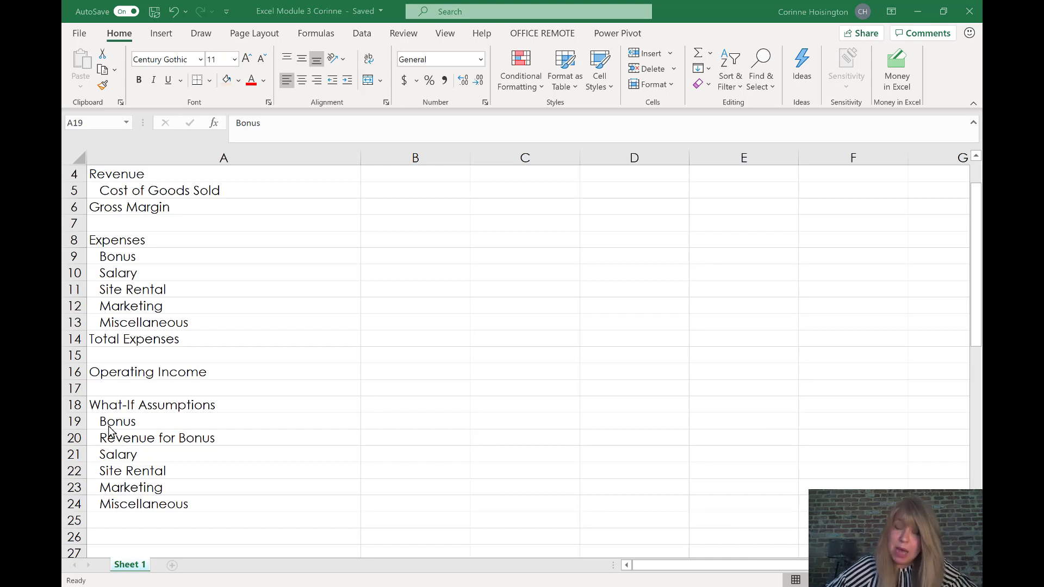
Insert a sheet row above Bonus in the What-If Assumptions list and enter Margin in A19, indented one level.
click(82, 425)
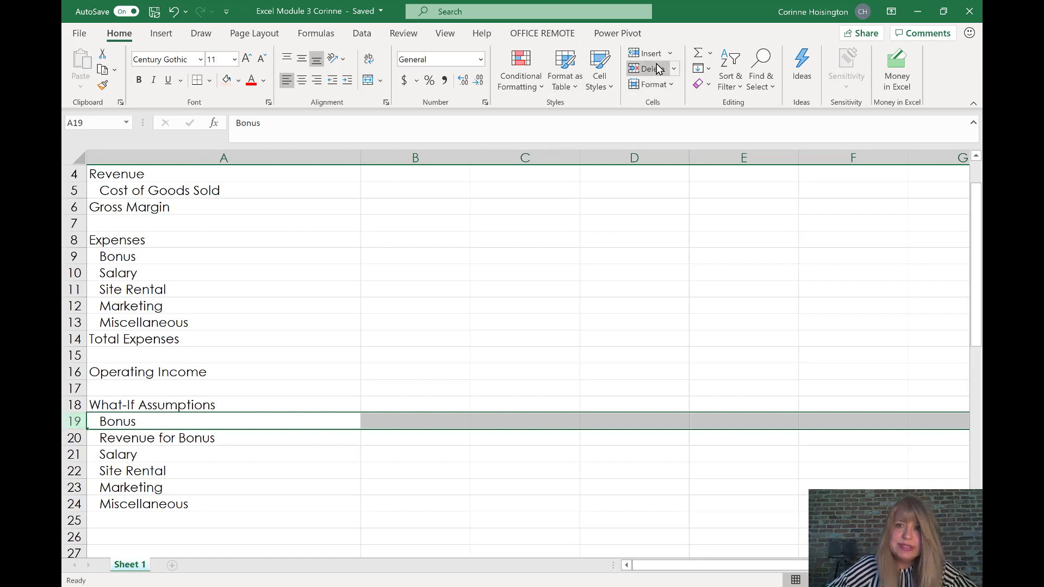
click(670, 53)
click(678, 93)
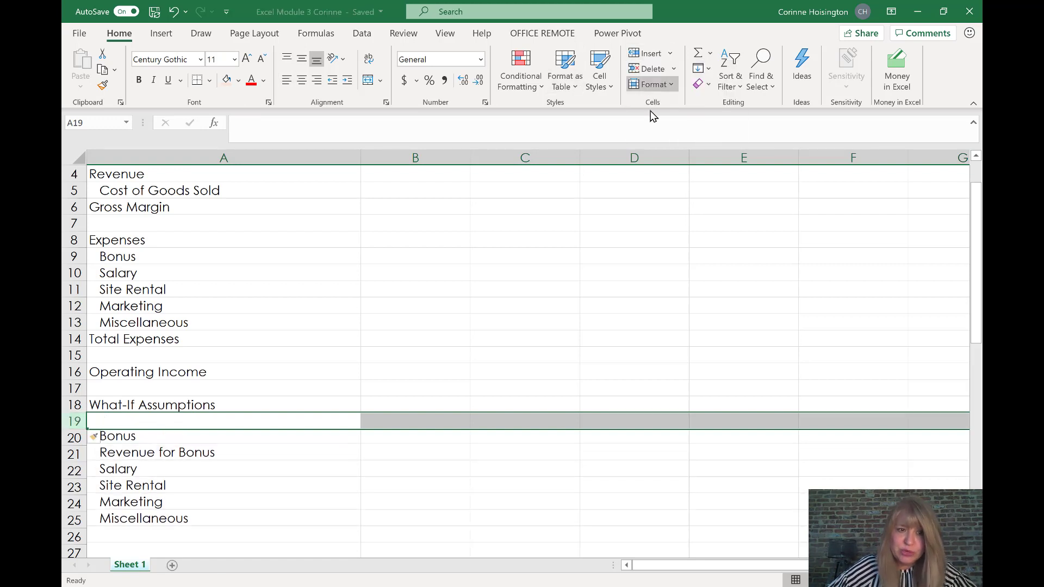
click(166, 419)
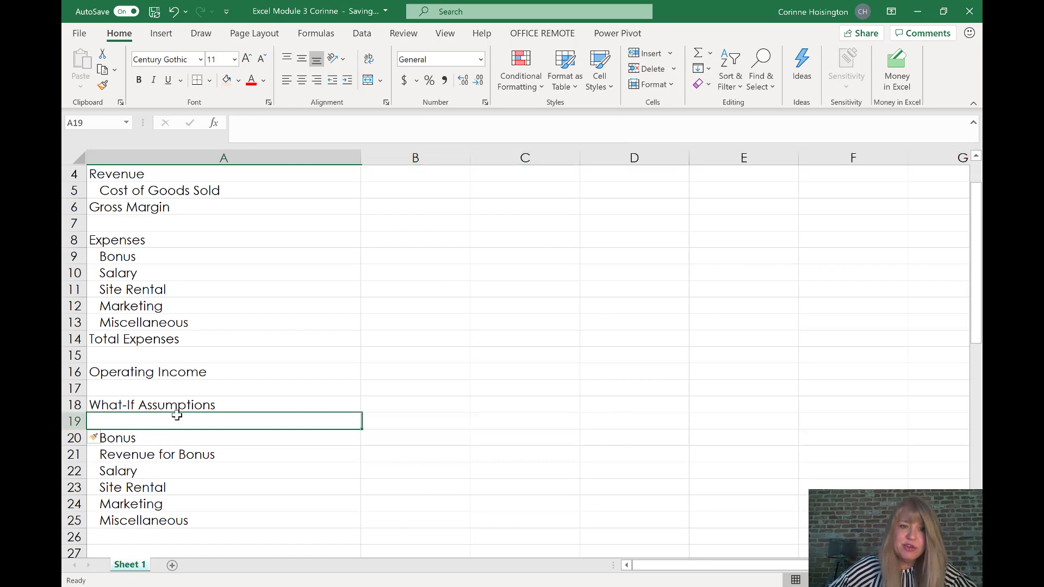
text(Margin)
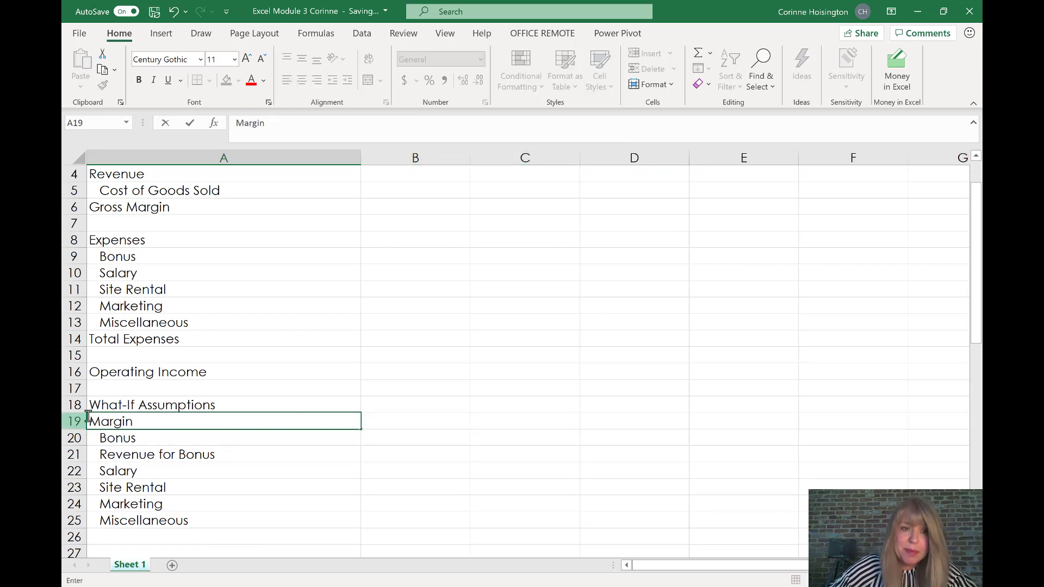
key(Return)
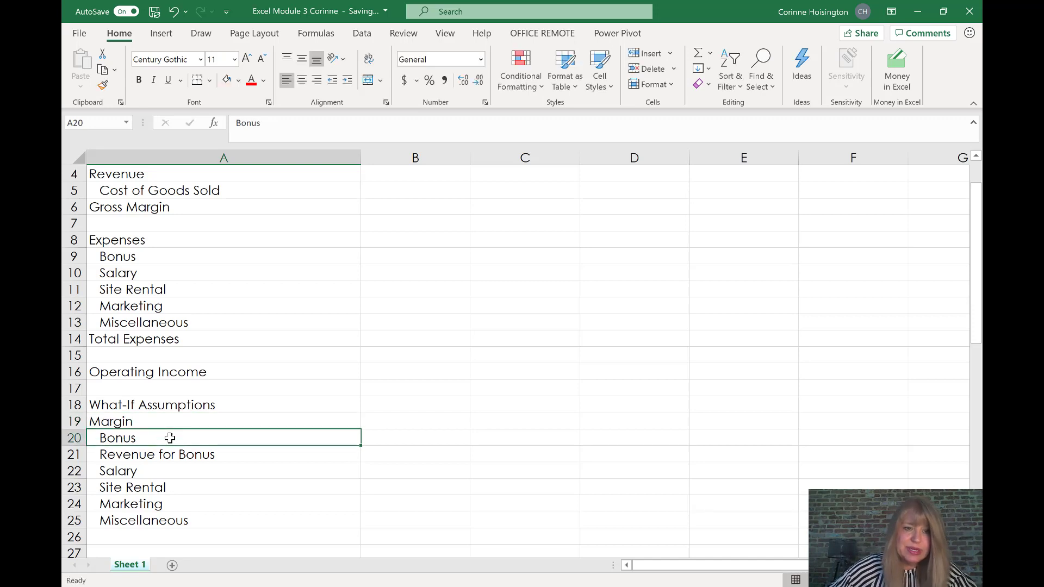
click(206, 419)
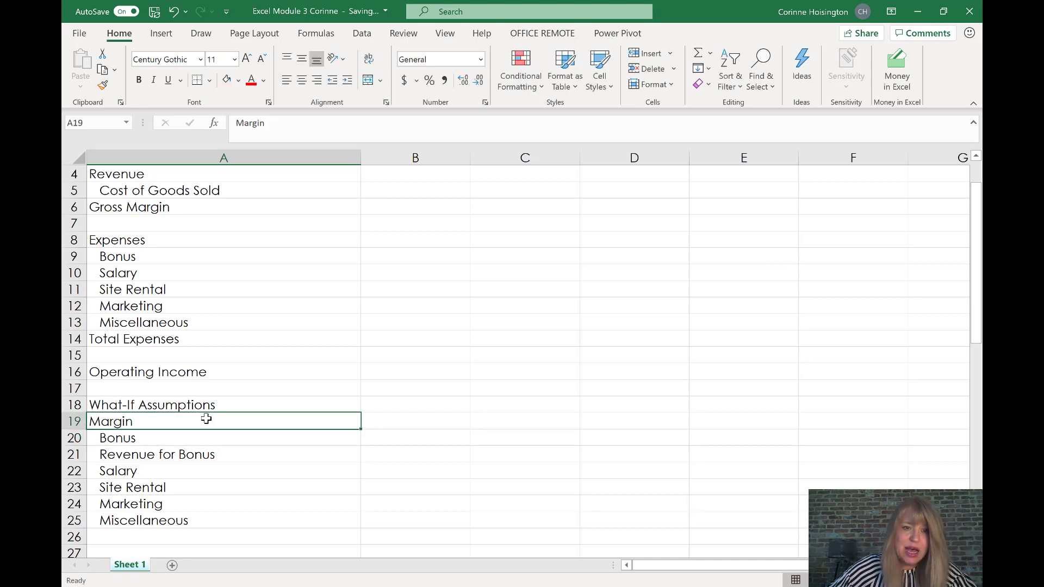
click(346, 81)
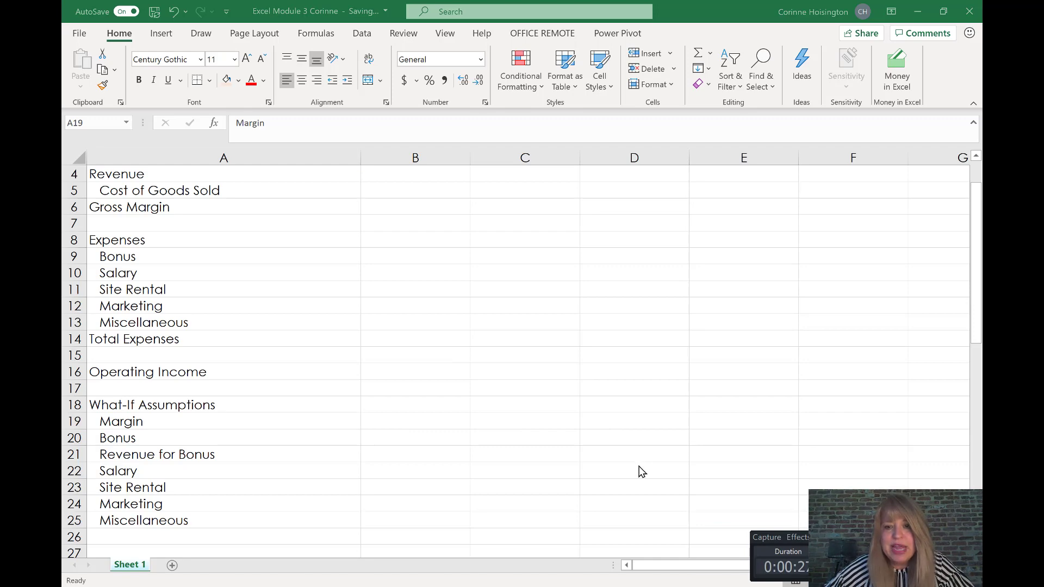
Switch to the MindTap page in the browser and enlarge the instructions listing the What-If Assumptions values for B19:B25.
key(alt+Tab)
key(alt+Tab)
key(alt+Tab)
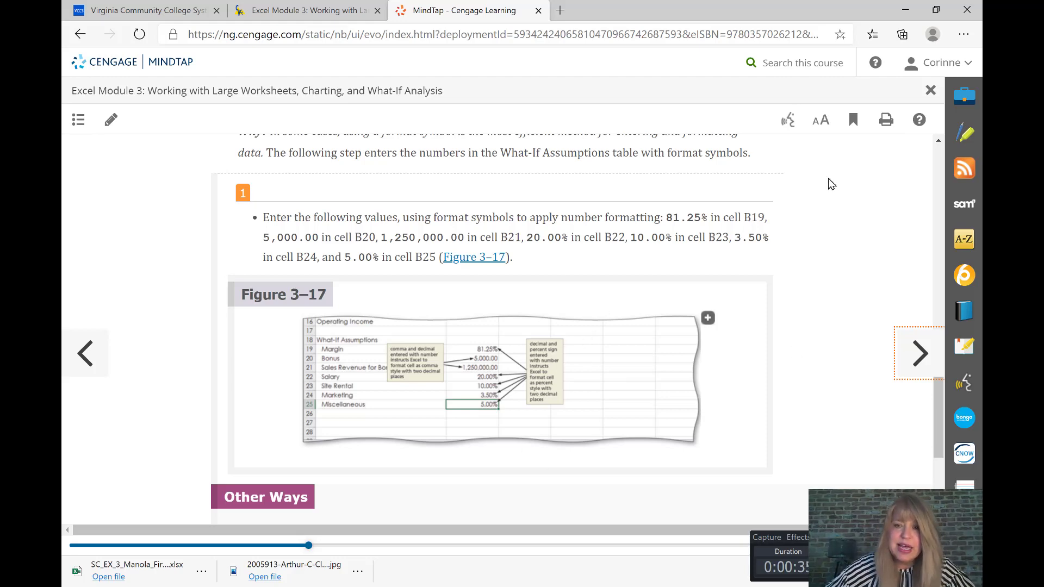
key(ctrl+plus)
key(ctrl+plus)
key(ctrl+plus)
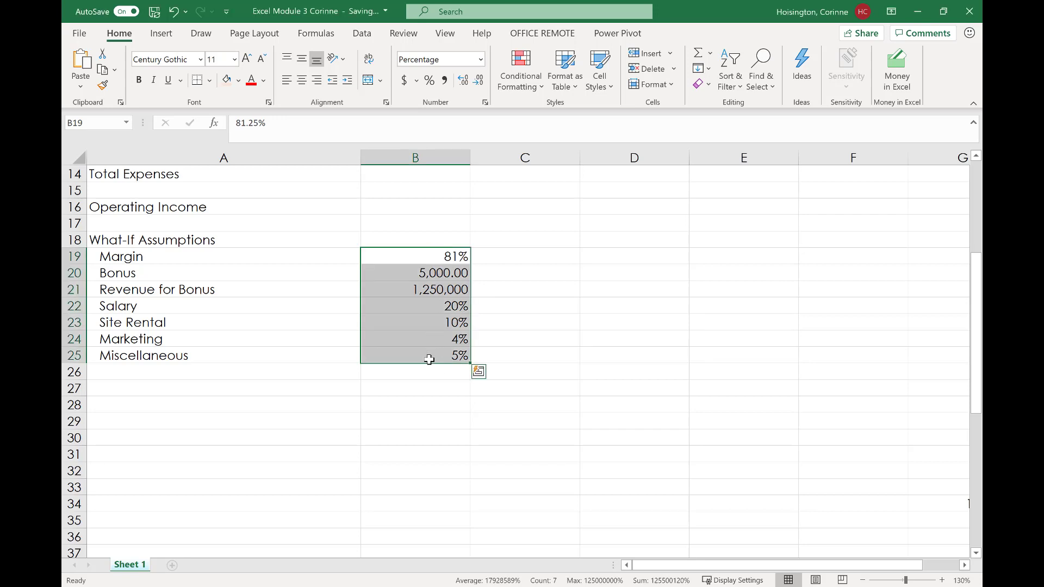
Compare the stored and displayed values of Marketing in B24, Margin in B19 and Bonus in B20.
drag(429, 308, 433, 338)
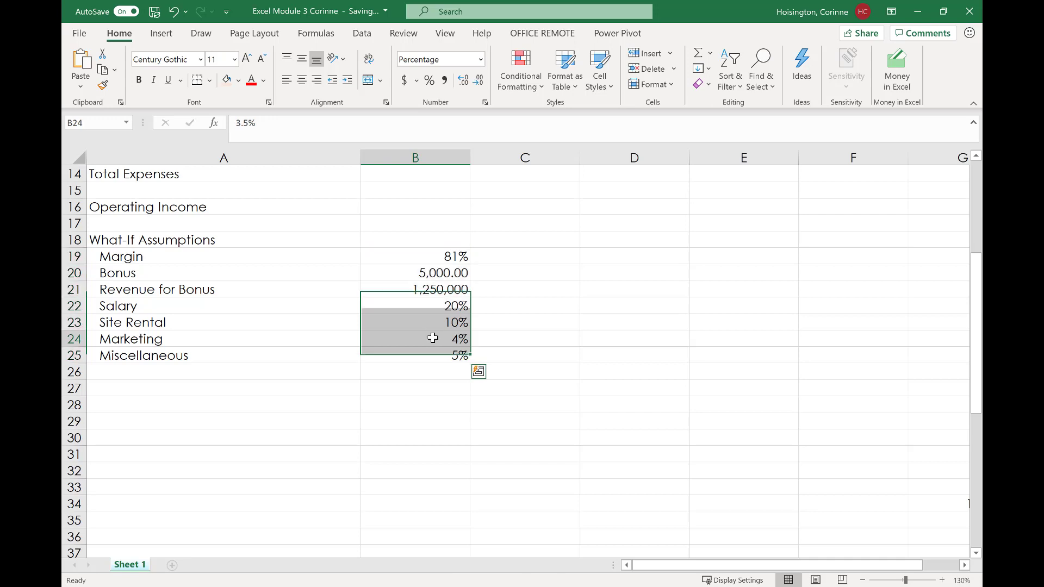
click(433, 339)
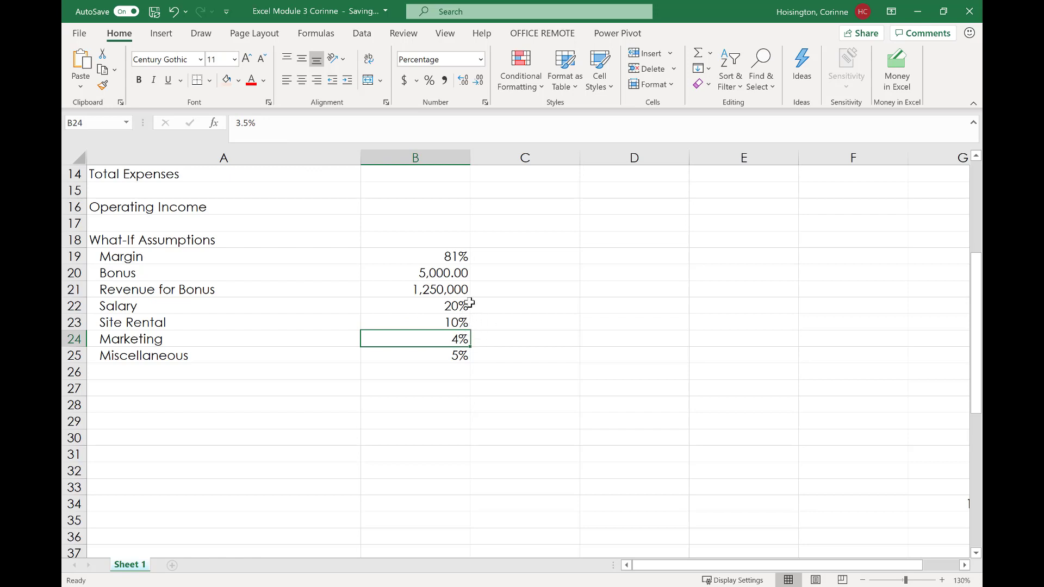
click(454, 257)
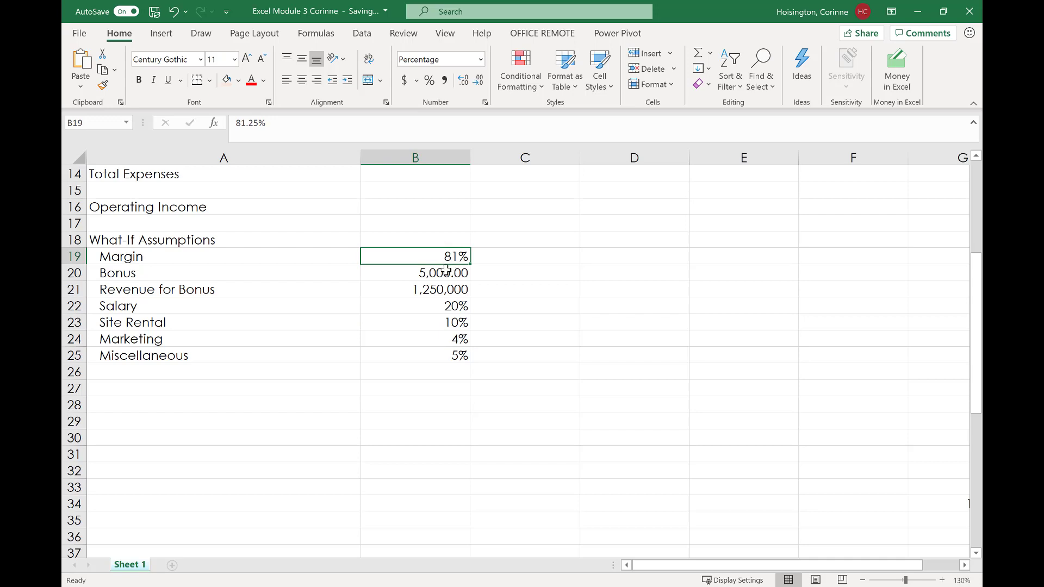
click(446, 270)
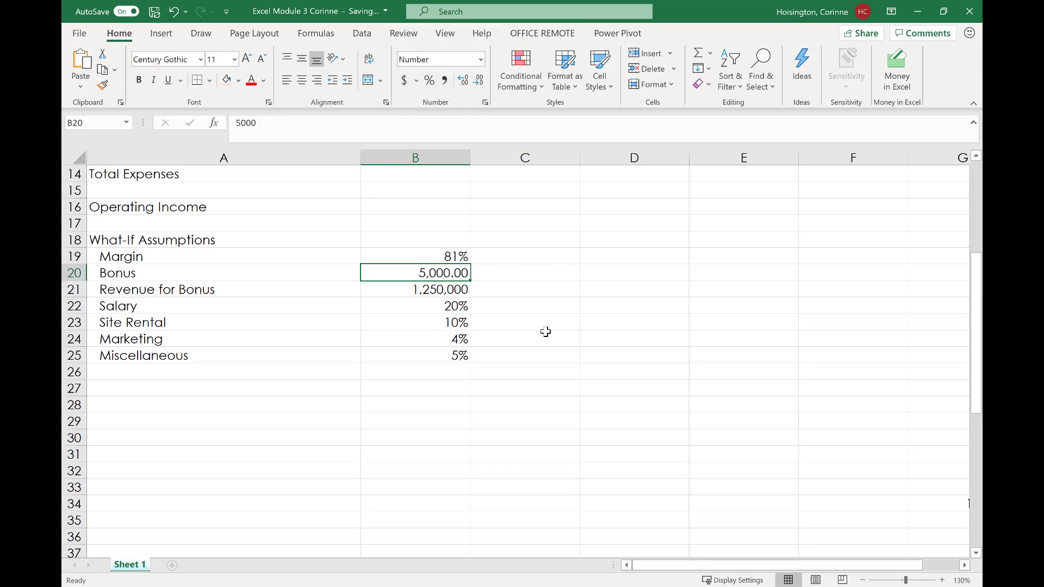
Examine the Marketing and Miscellaneous assumption values in B24:B25 and the January to June revenue figures in B4:G4.
click(441, 335)
click(434, 354)
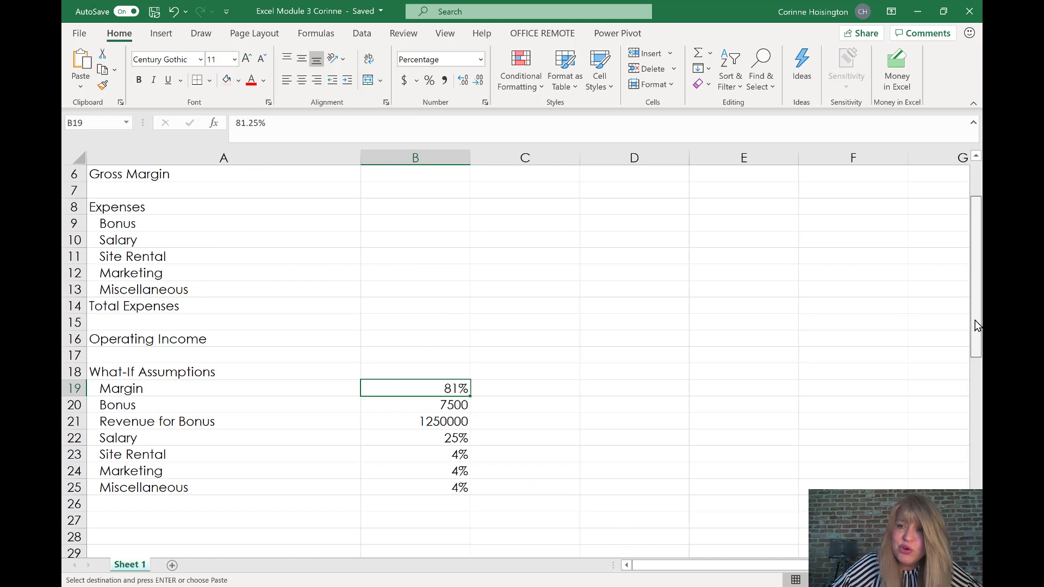
scroll(978, 325, up, 2)
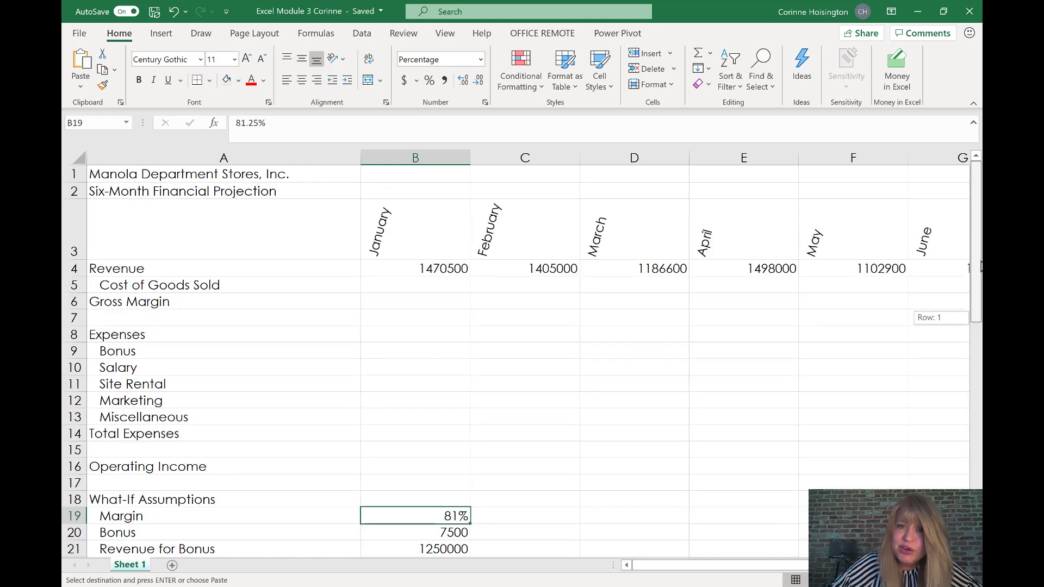
drag(445, 268, 735, 269)
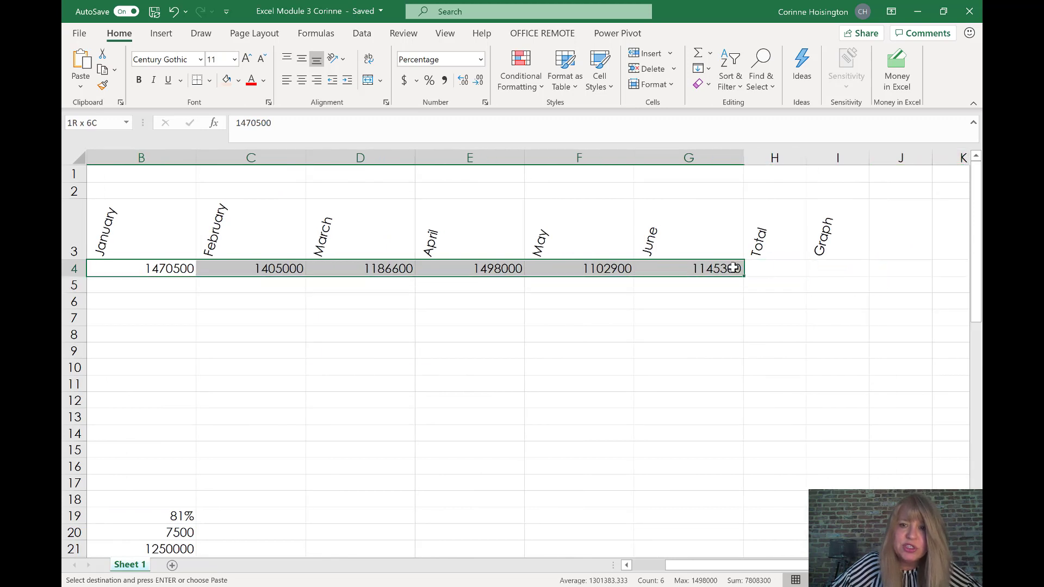
drag(692, 570, 666, 577)
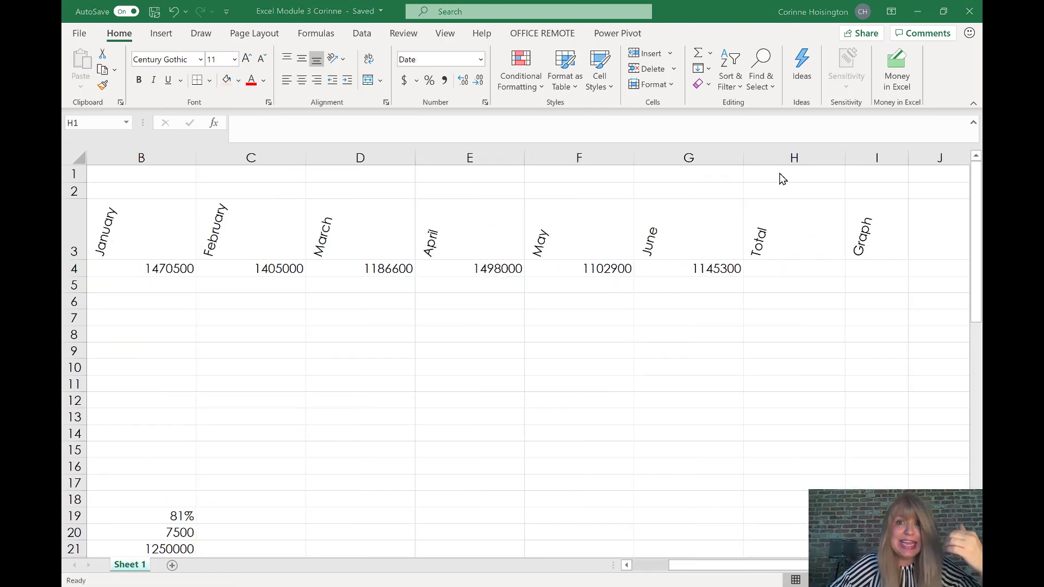
Select H1, switch to OneNote and write "+5 NOW Function" in size 14 on the Excel Test Review page.
click(780, 173)
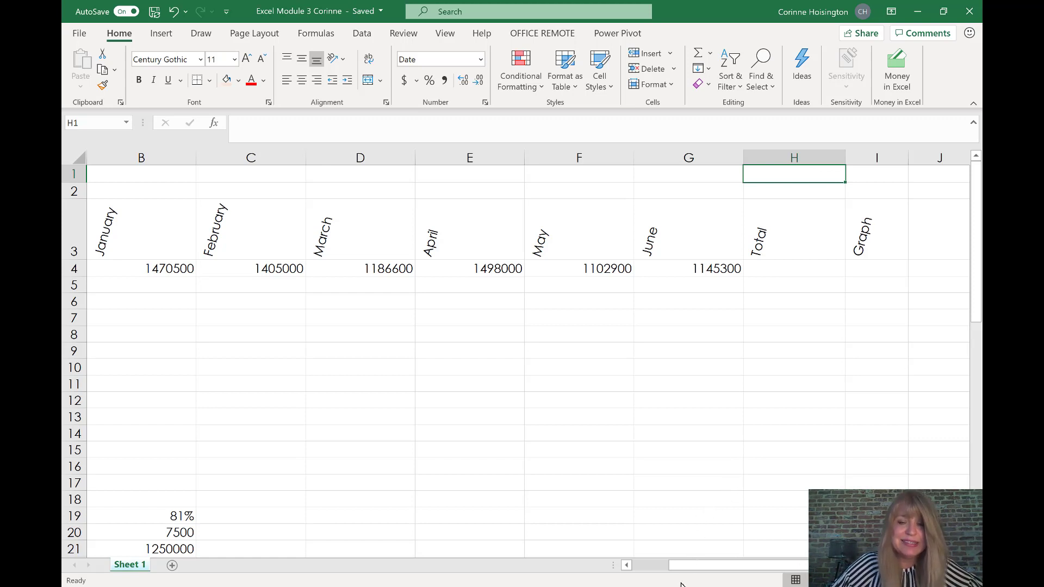
mouse_move(696, 586)
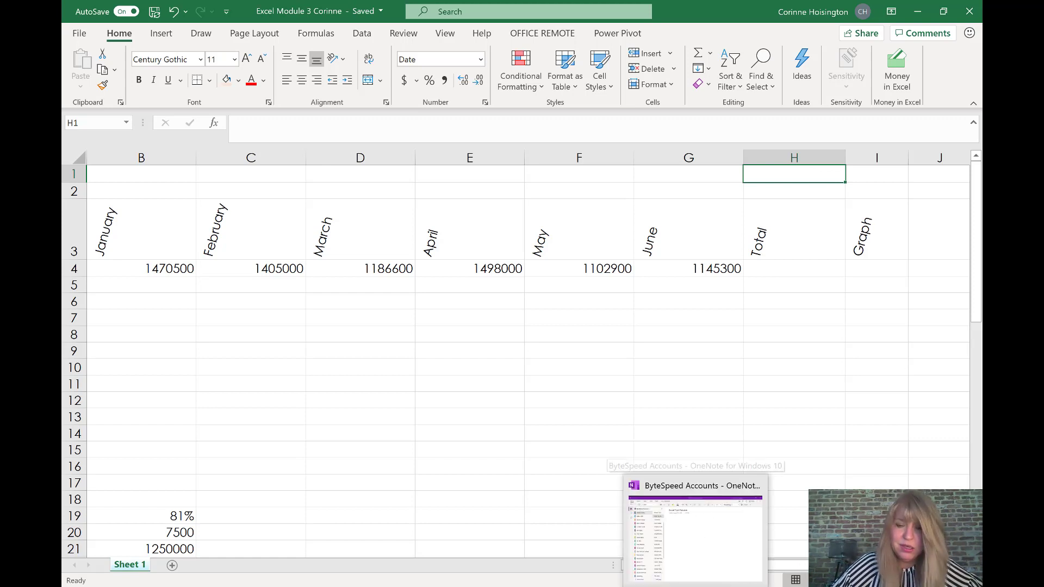
click(695, 535)
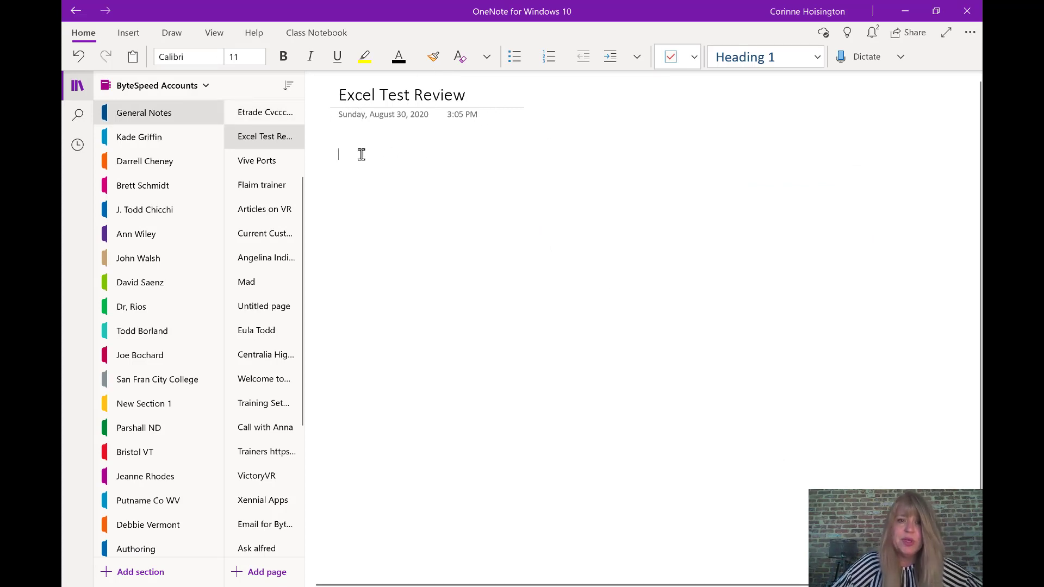
click(260, 56)
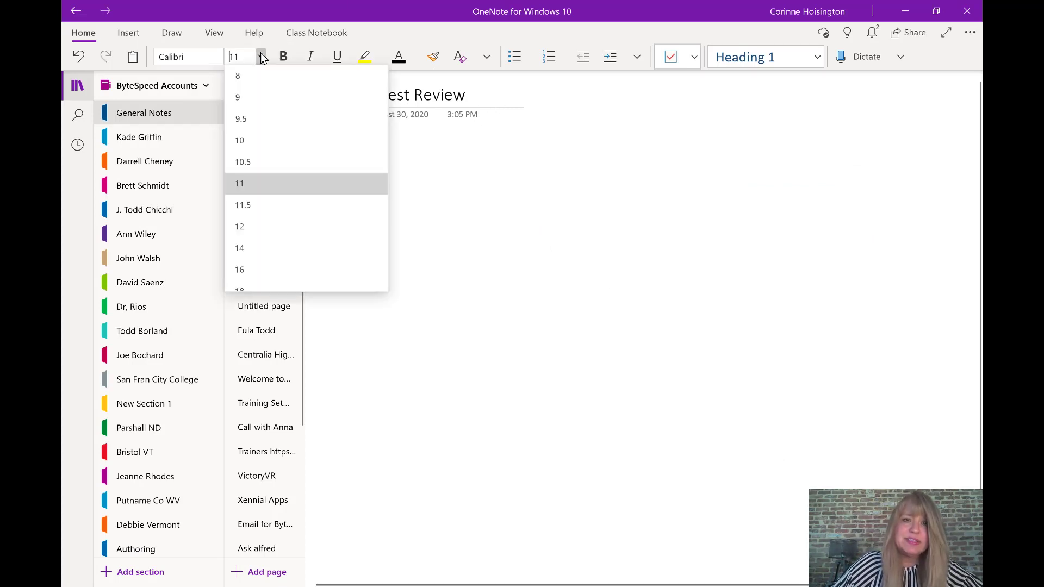
click(256, 243)
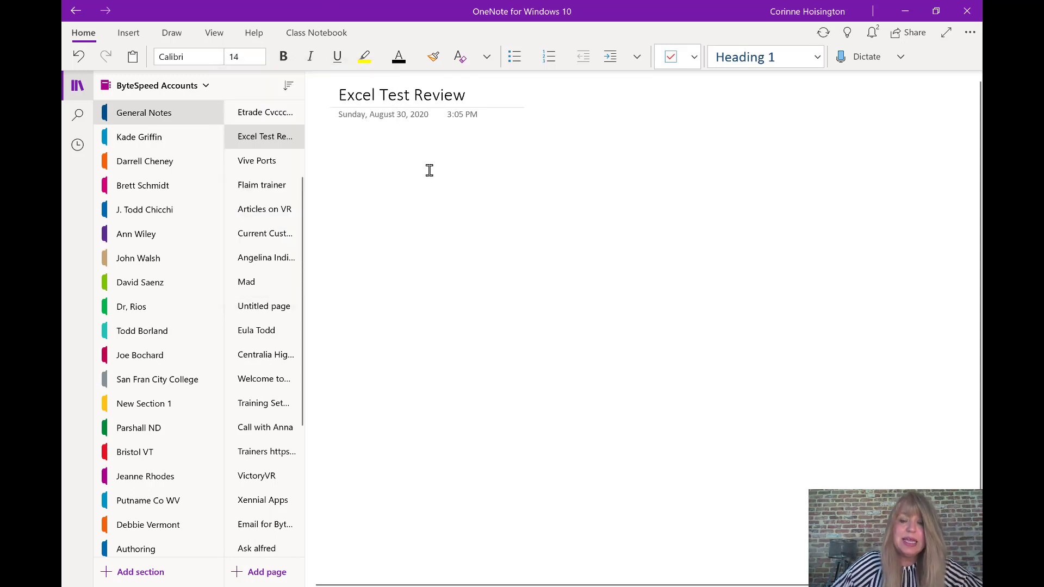
text(+4)
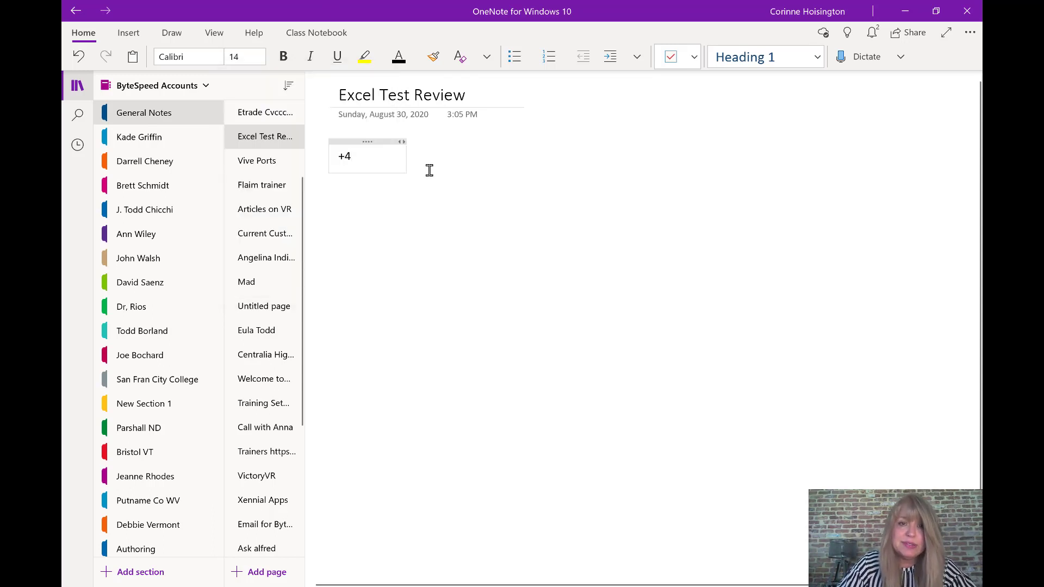
key(BackSpace)
text(5 NOW)
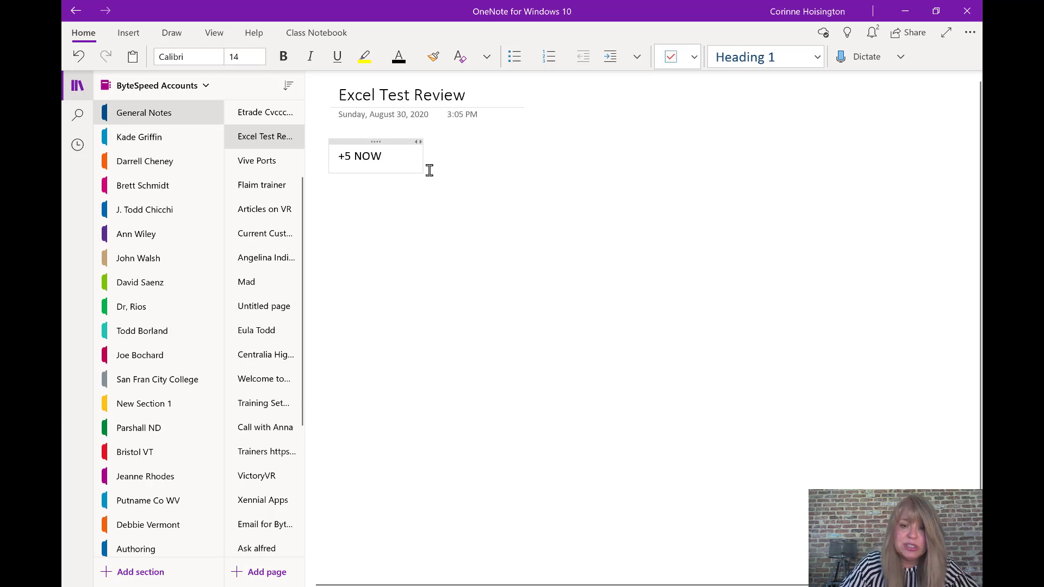
text( Function)
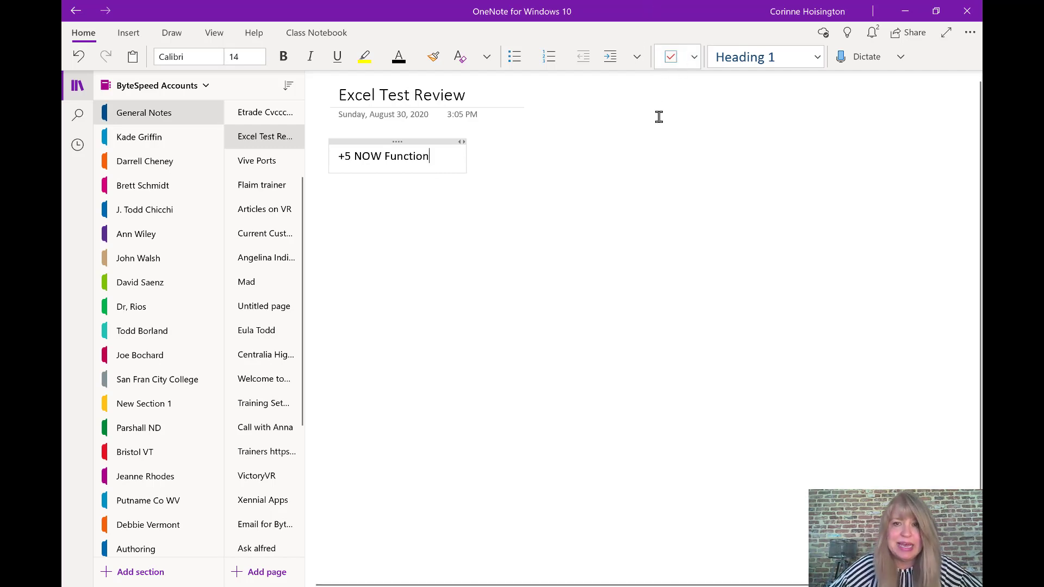
Return to Excel and insert the NOW function from the Date & Time category into cell H1.
click(907, 12)
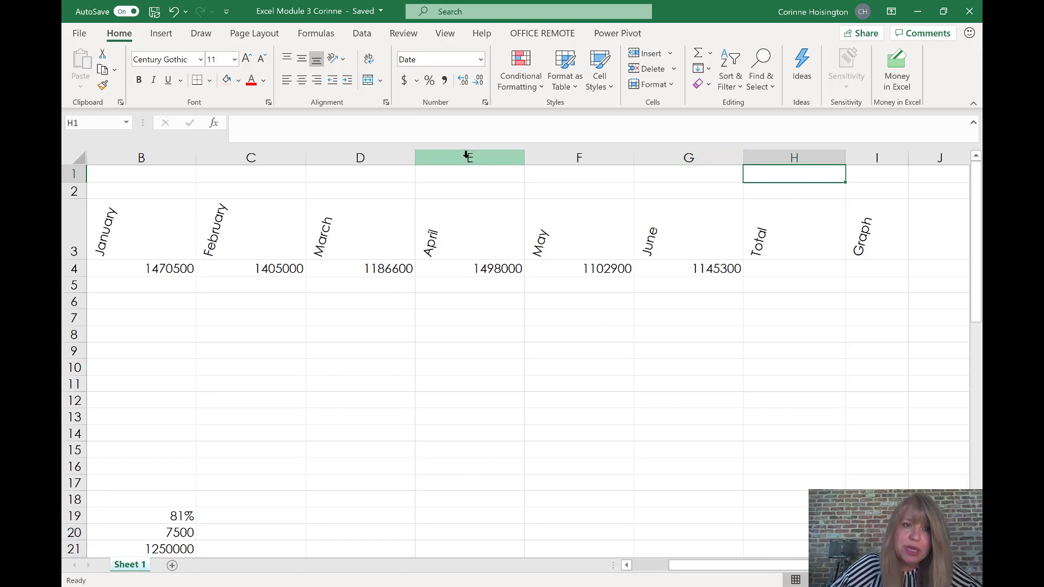
click(216, 131)
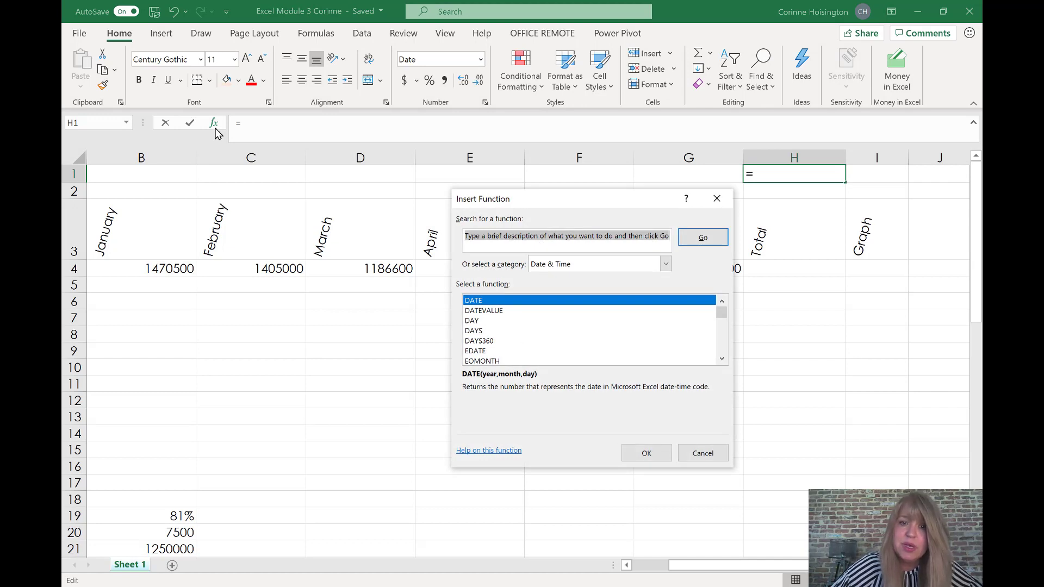
click(667, 266)
click(544, 287)
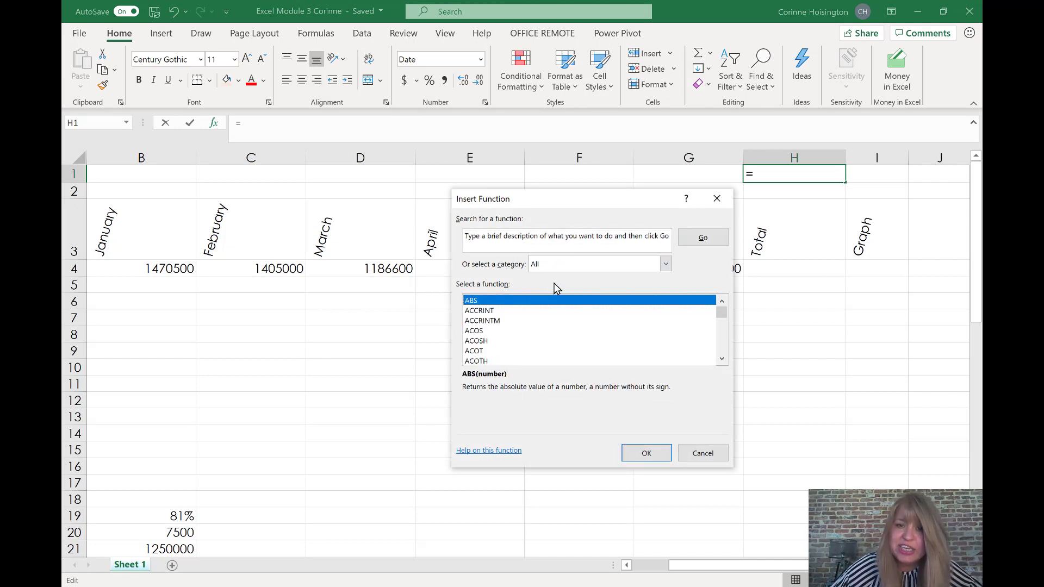
click(665, 266)
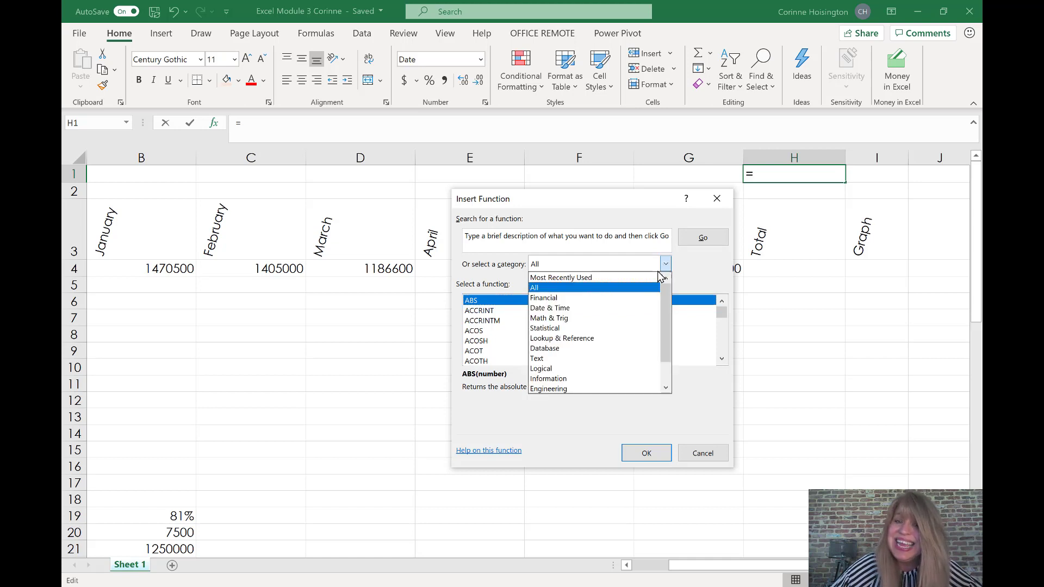
click(637, 308)
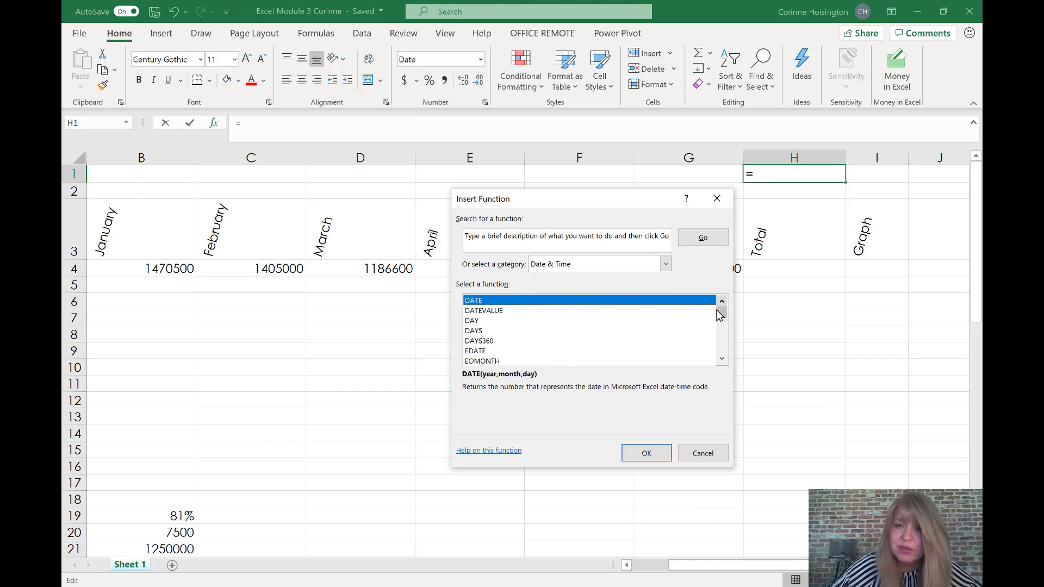
drag(719, 315, 729, 328)
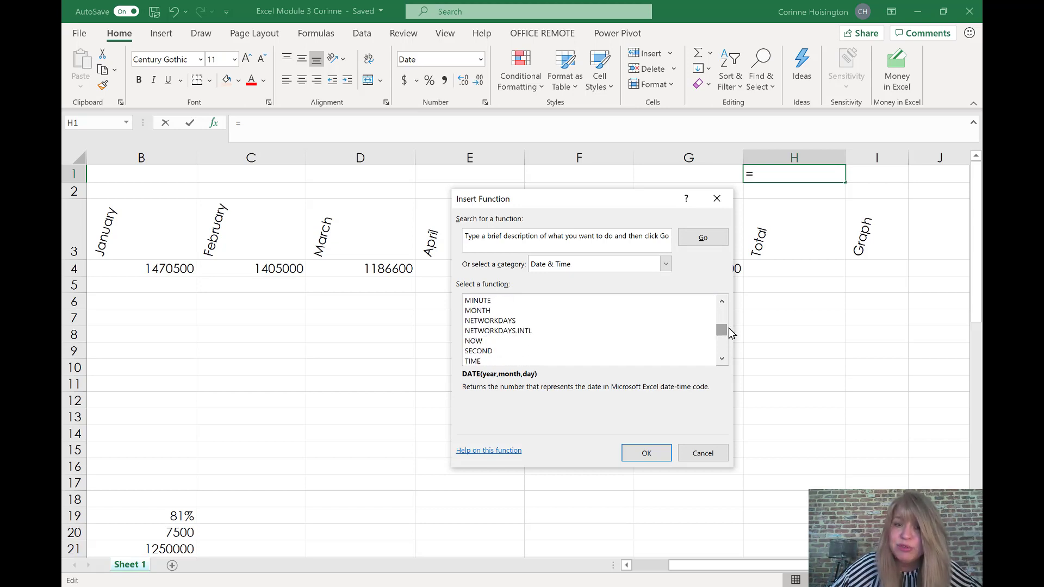
click(484, 341)
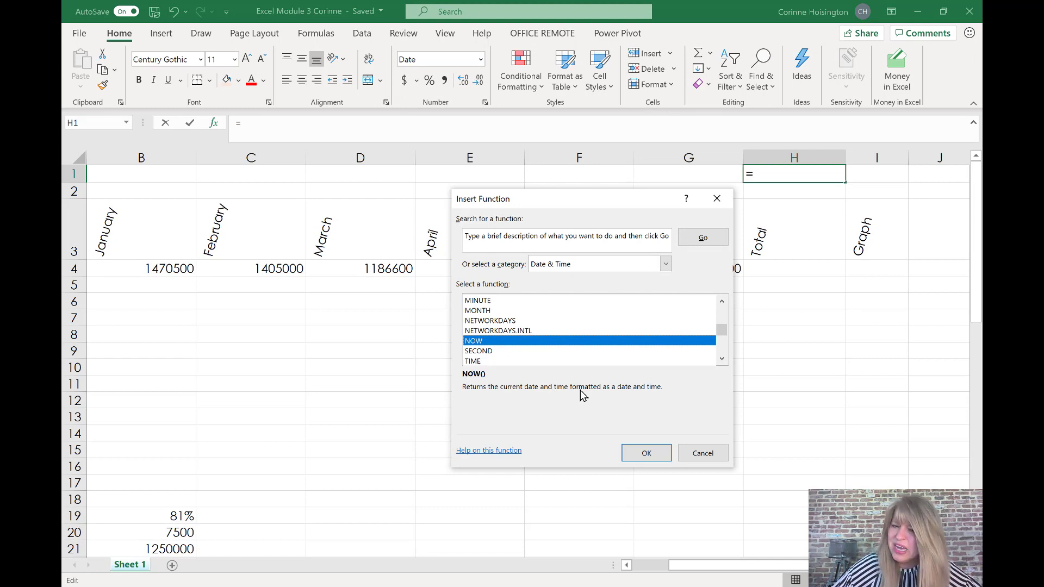
click(641, 456)
click(605, 375)
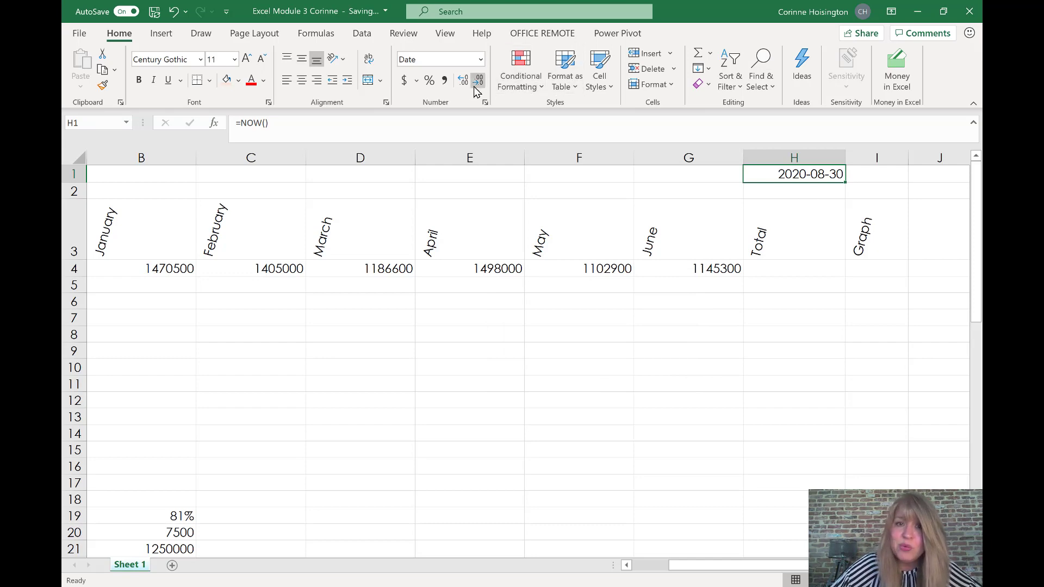
Format the date in H1 with the Date type 2012-03-14, using the English (United States) locale.
click(480, 60)
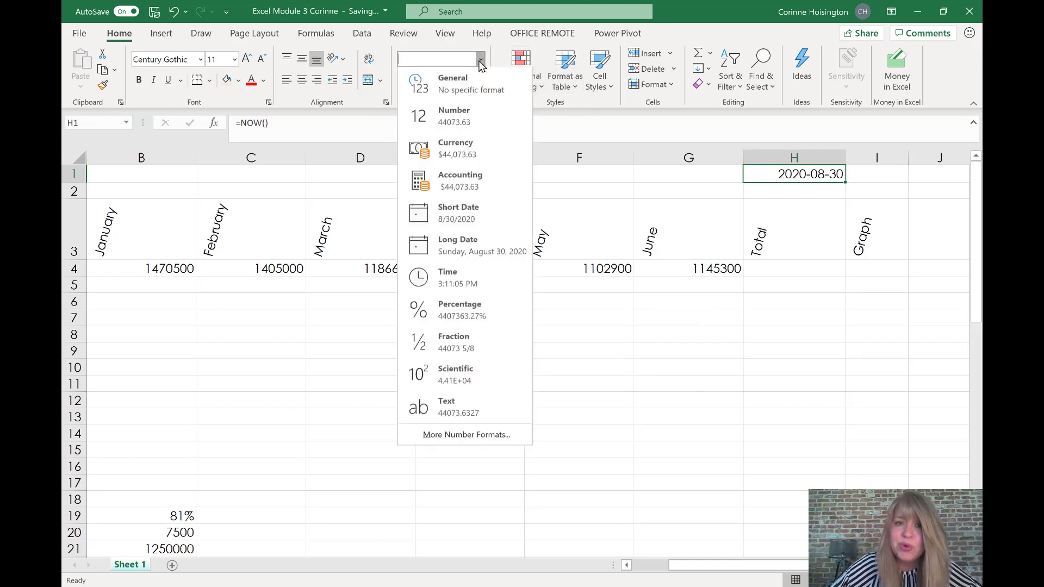
click(781, 180)
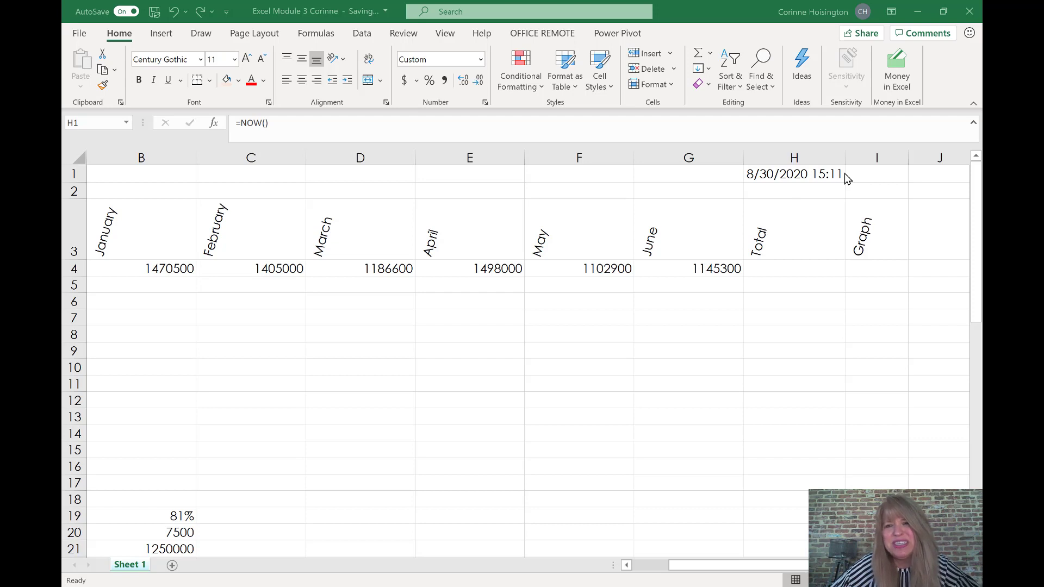
click(827, 173)
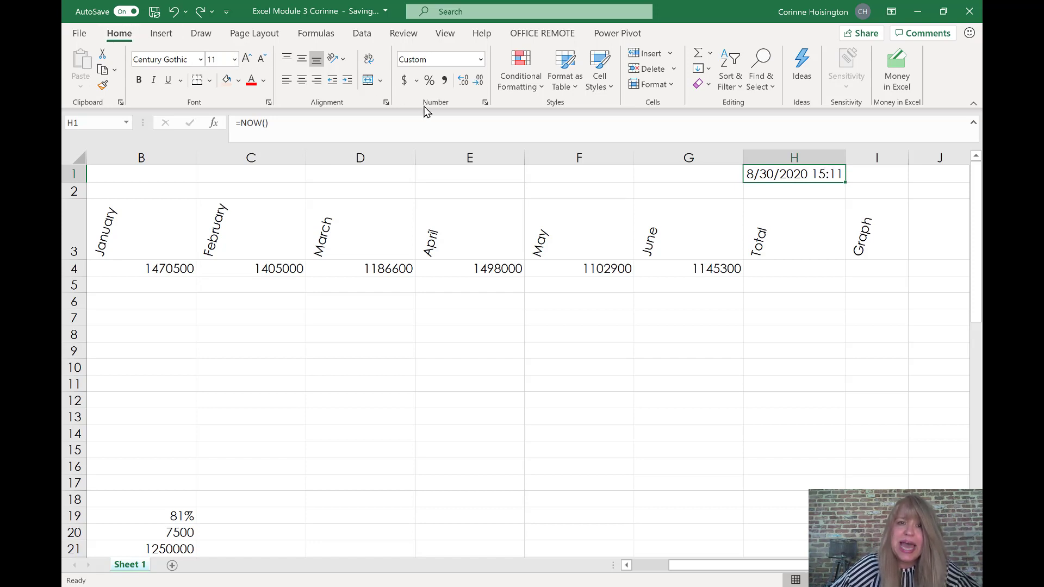
click(485, 110)
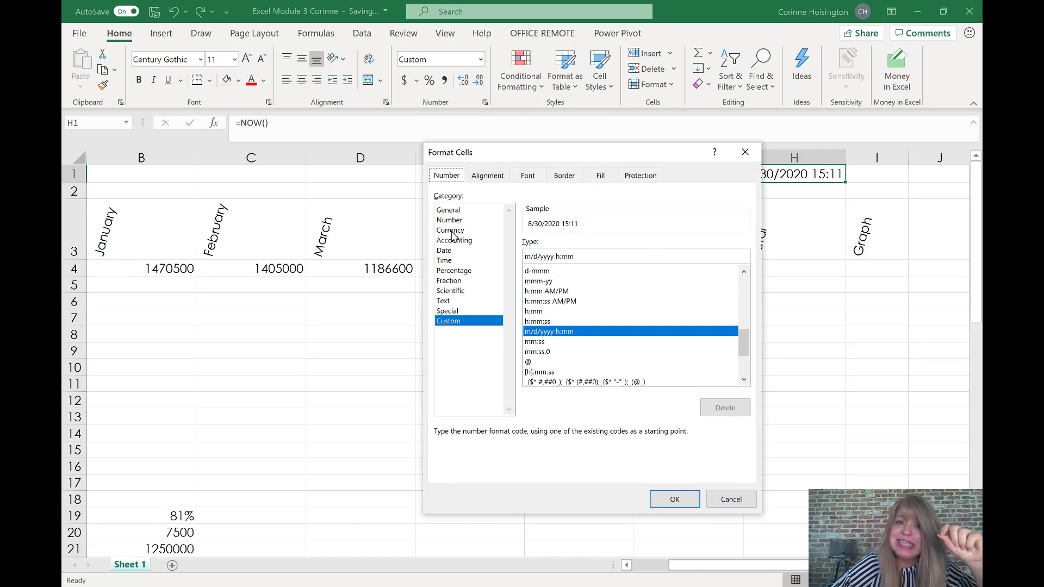
click(453, 252)
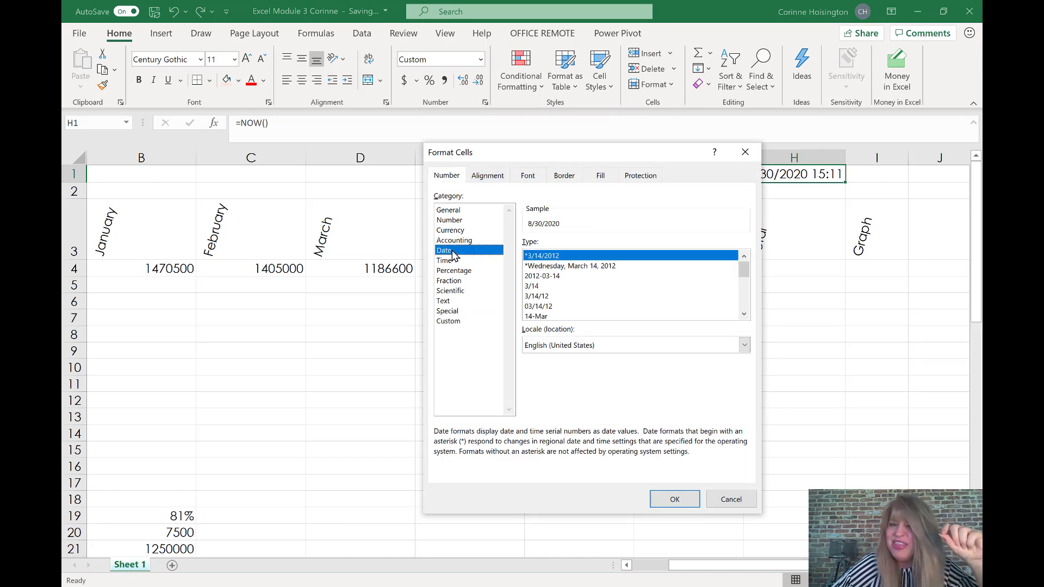
click(544, 278)
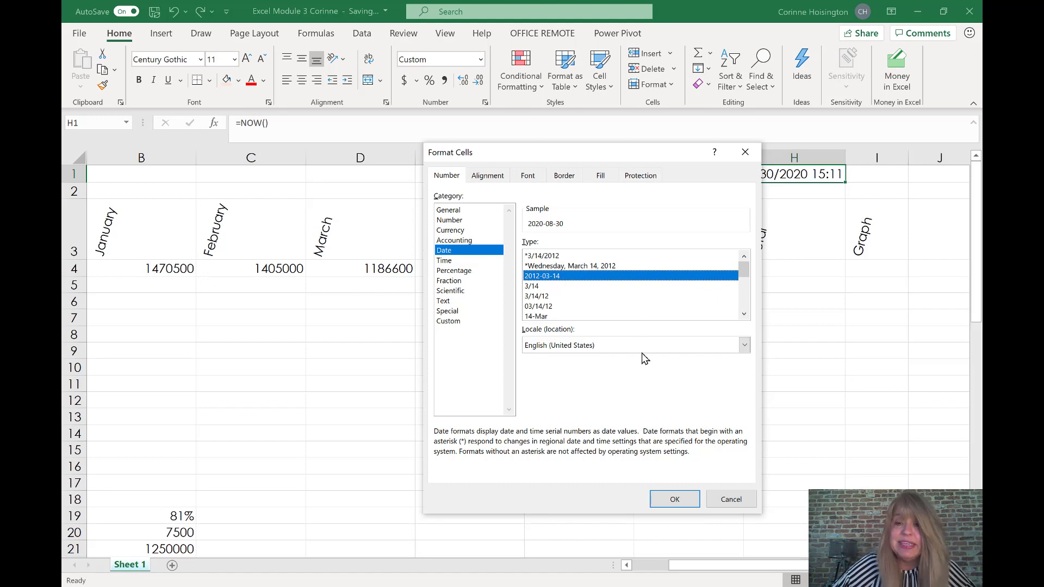
click(658, 499)
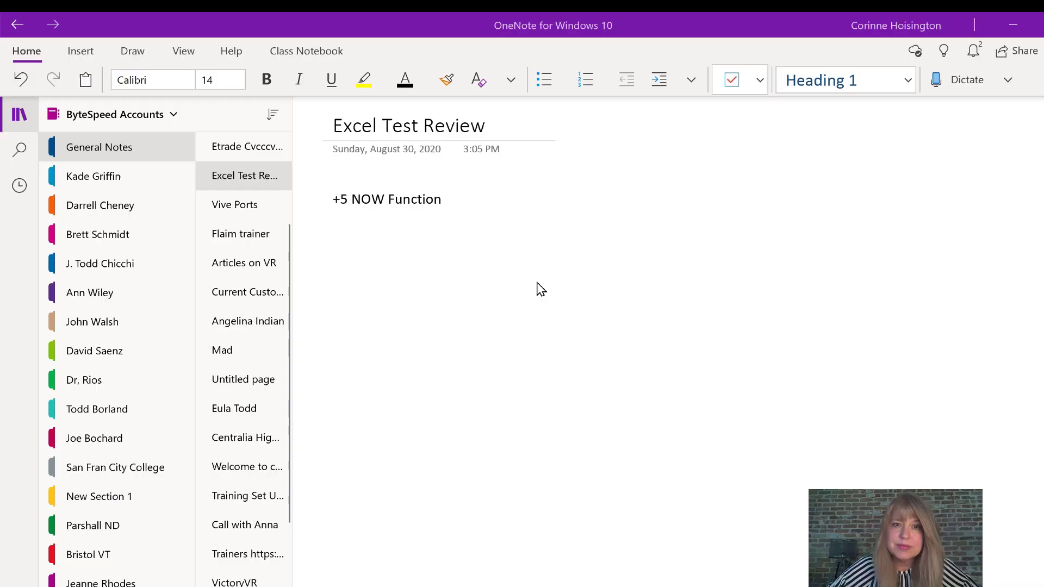
Add the line "+20 Absolute Reference" below the NOW Function note on the OneNote Excel Test Review page.
click(340, 226)
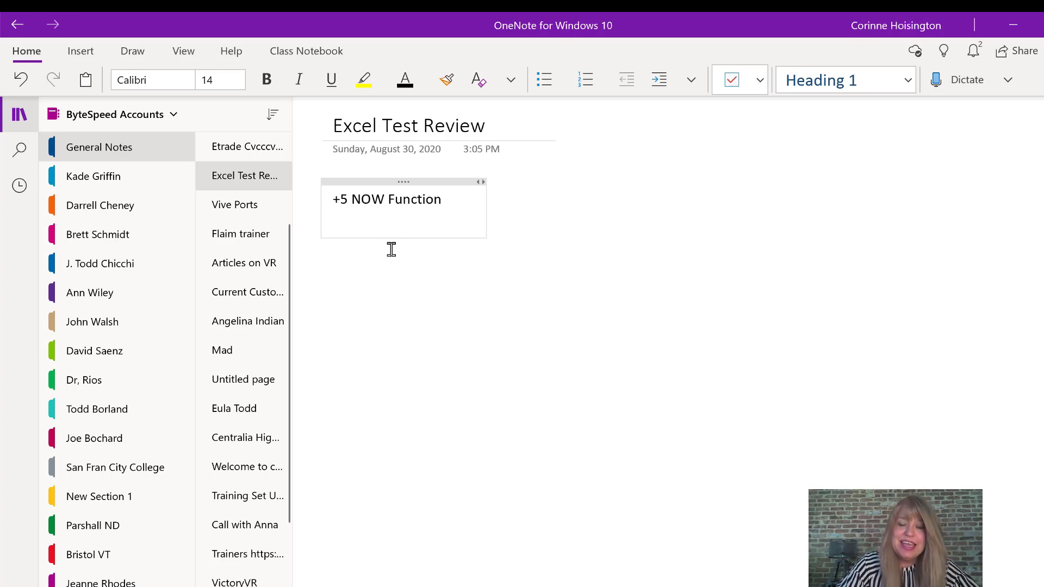
text(+20)
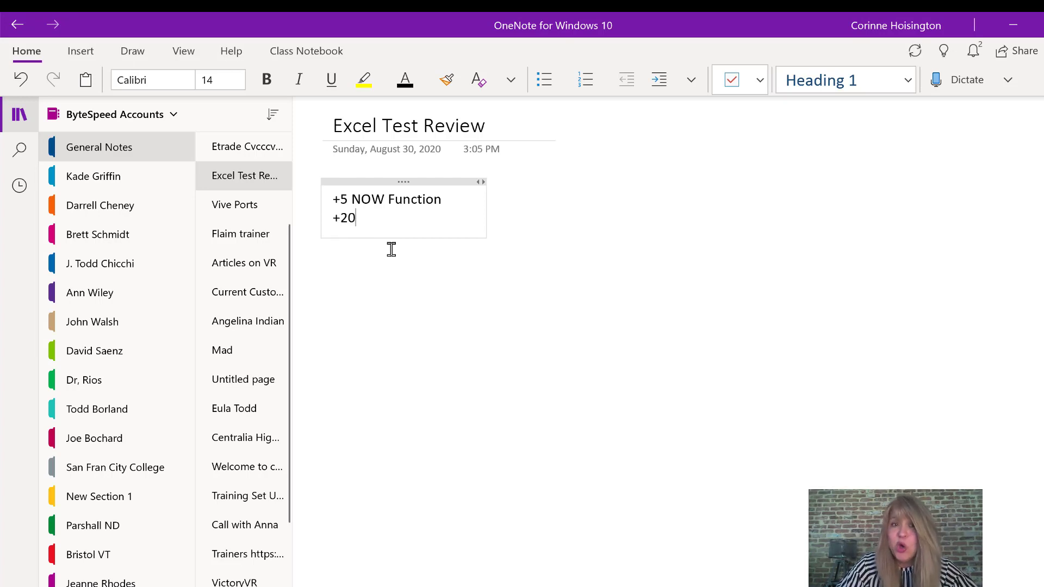
text( Ab)
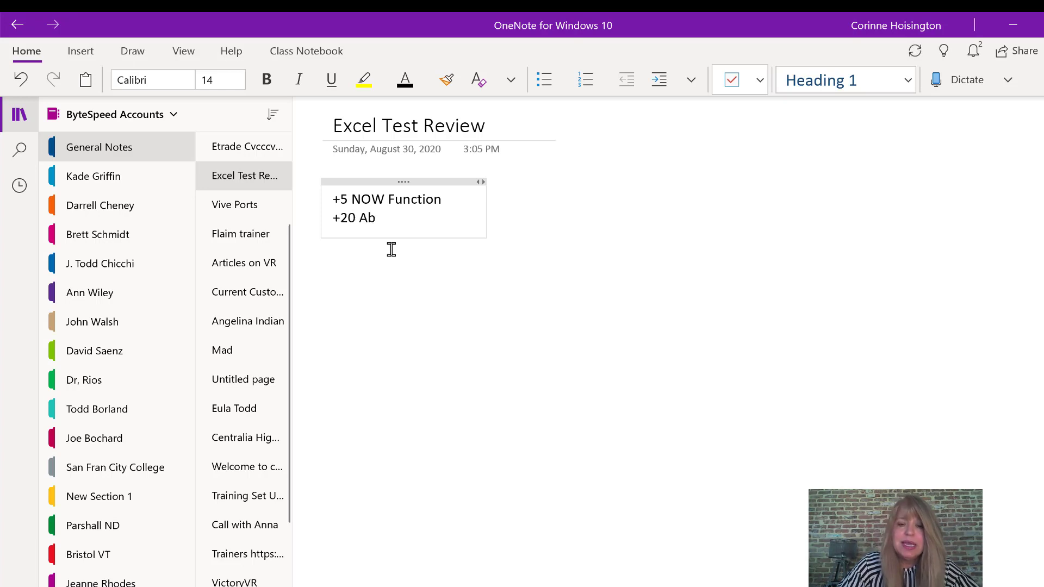
text(so)
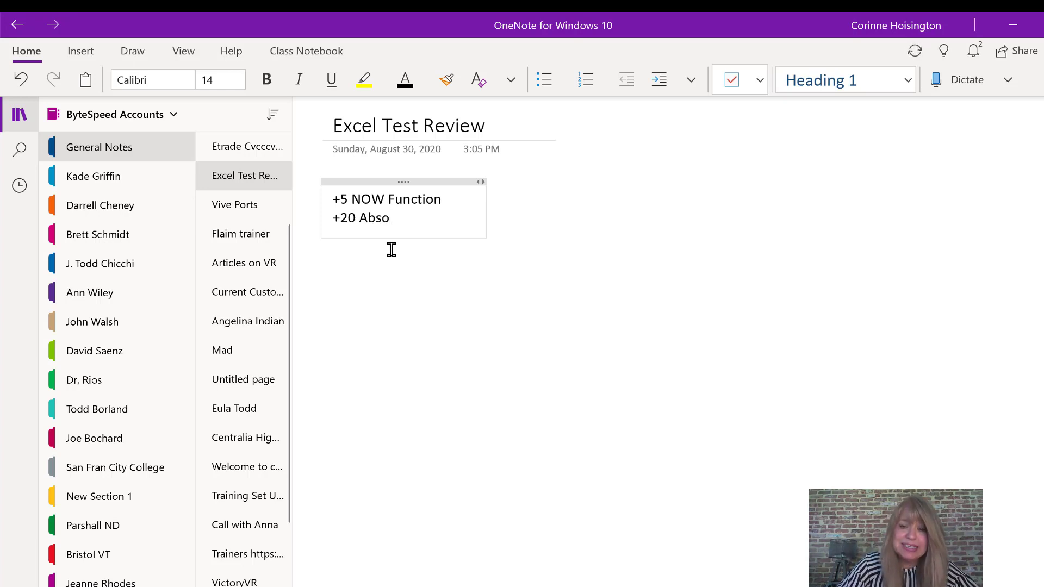
text(lute)
key(BackSpace)
key(BackSpace)
key(BackSpace)
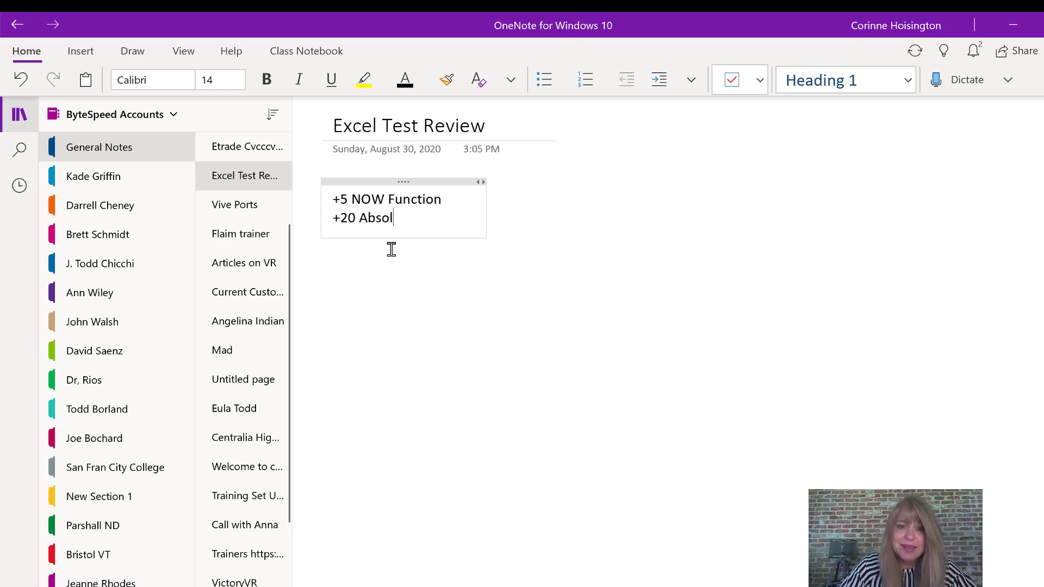
text(ute Refe)
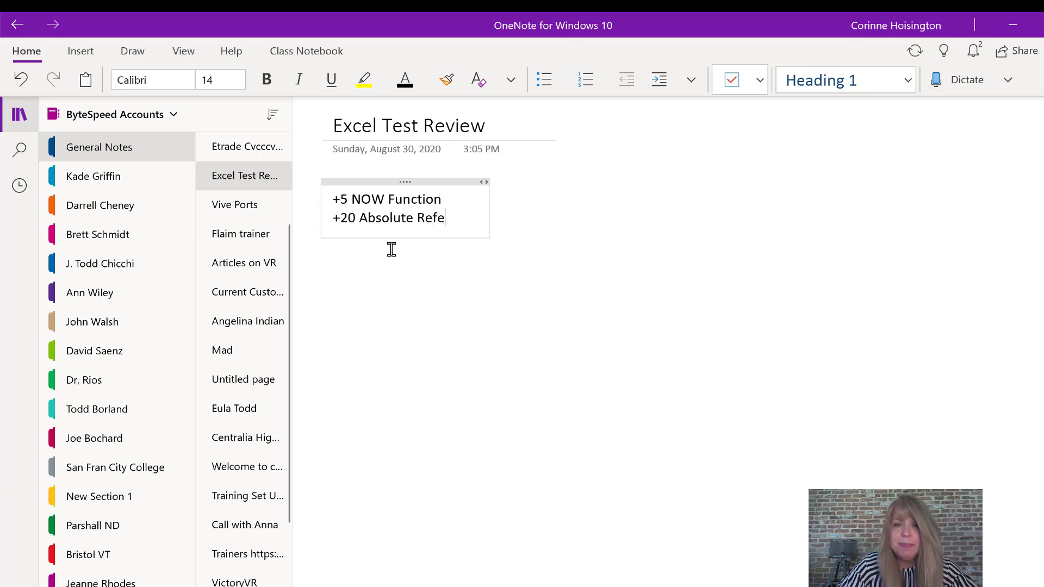
text(ren)
key(BackSpace)
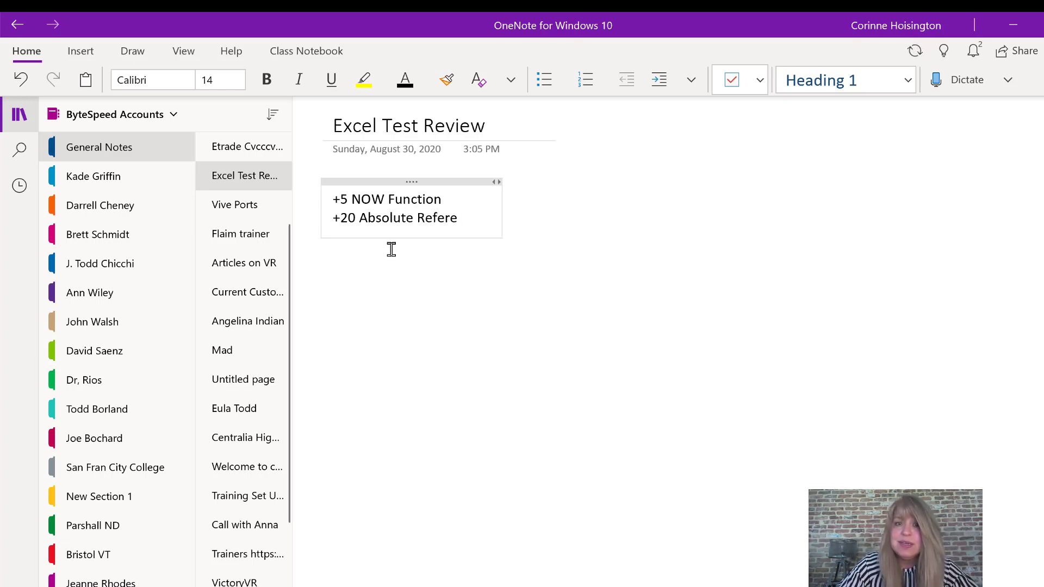
text(nce)
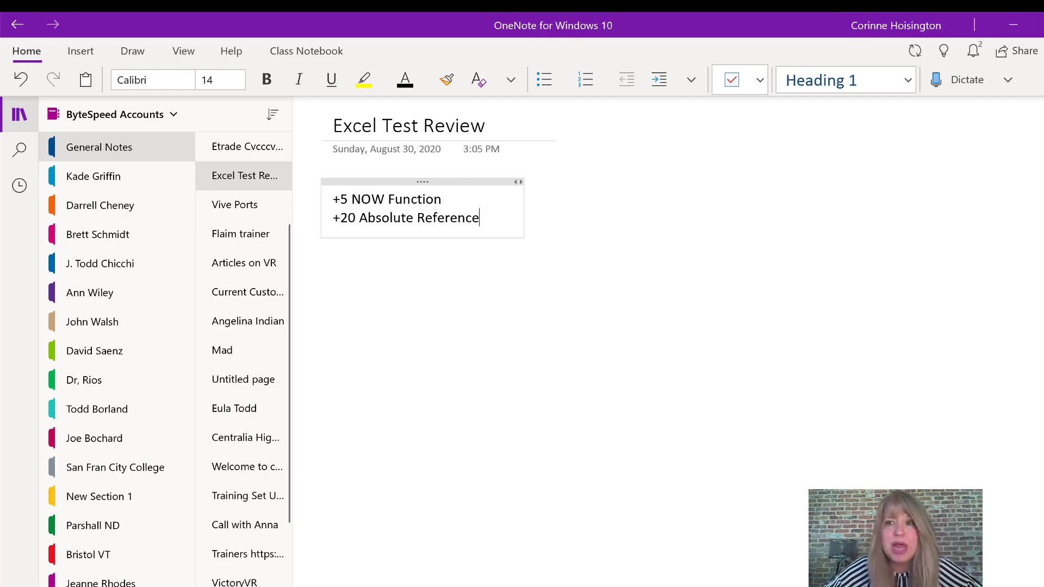
Switch to the MindTap textbook, skim the Absolute versus Relative Addressing section and go on to section EX 3-5a.
click(1026, 31)
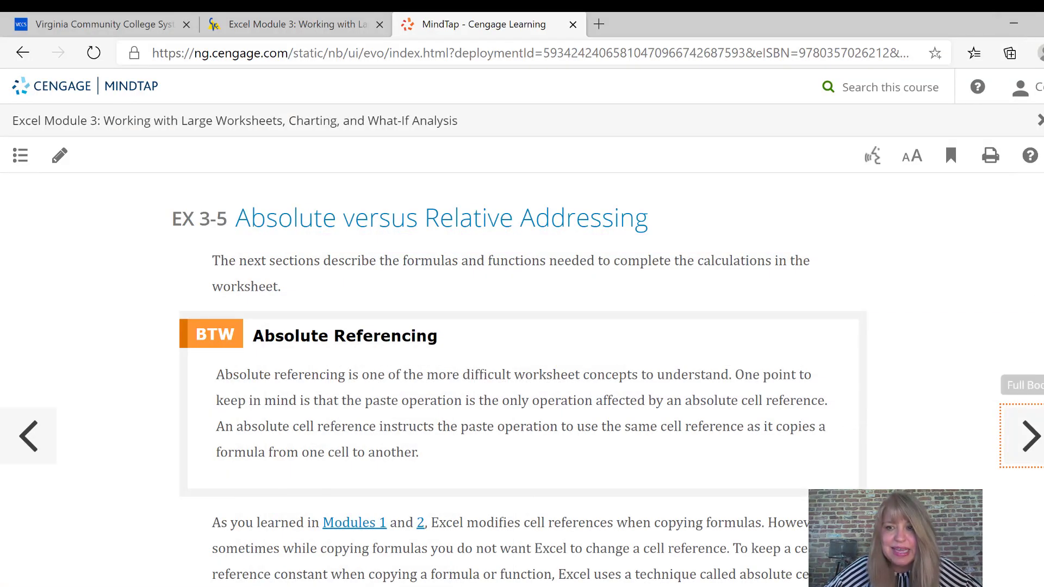
scroll(523, 380, down, 18)
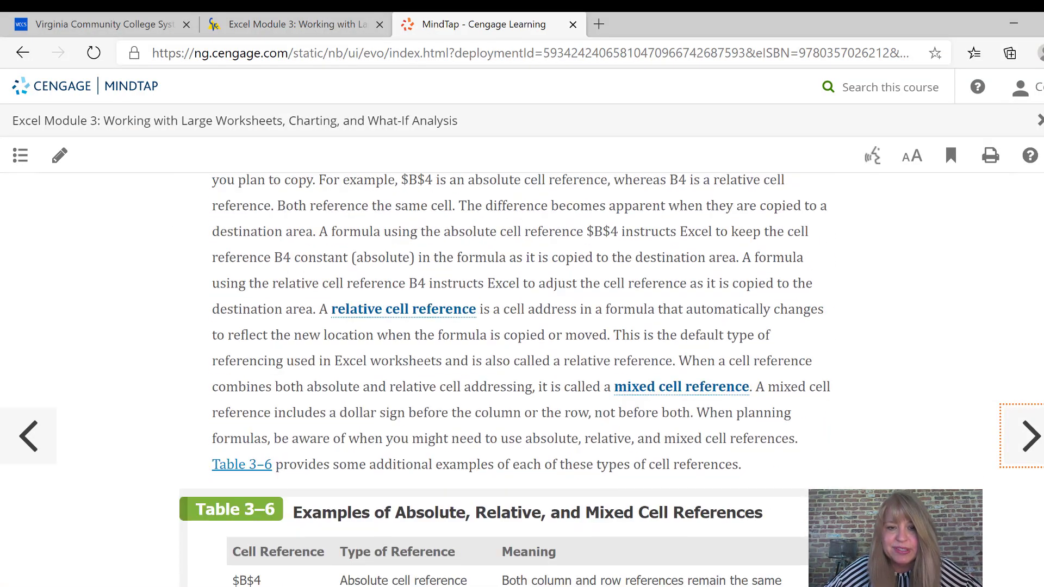
scroll(522, 381, down, 15)
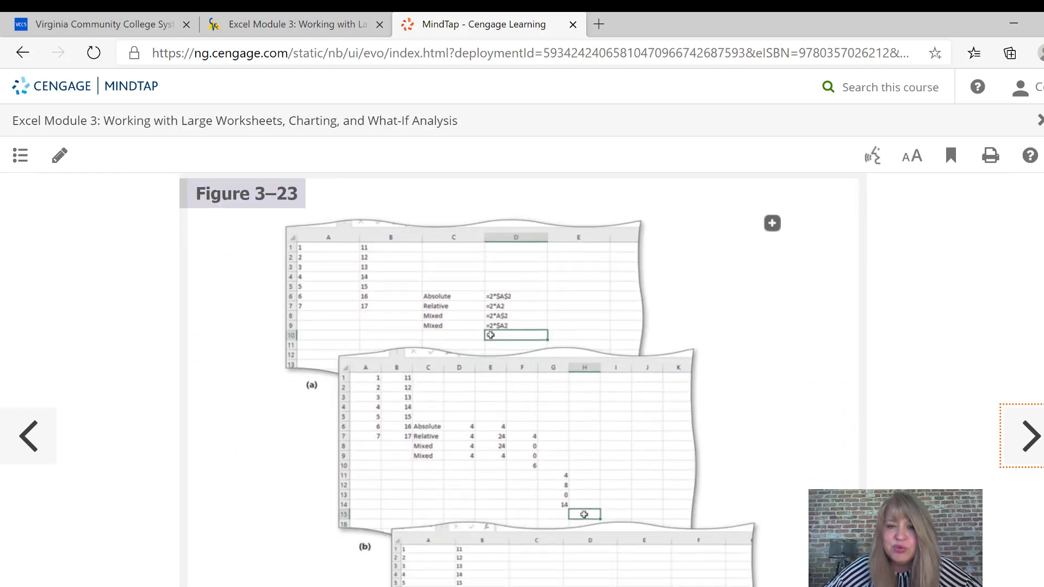
scroll(522, 381, down, 2)
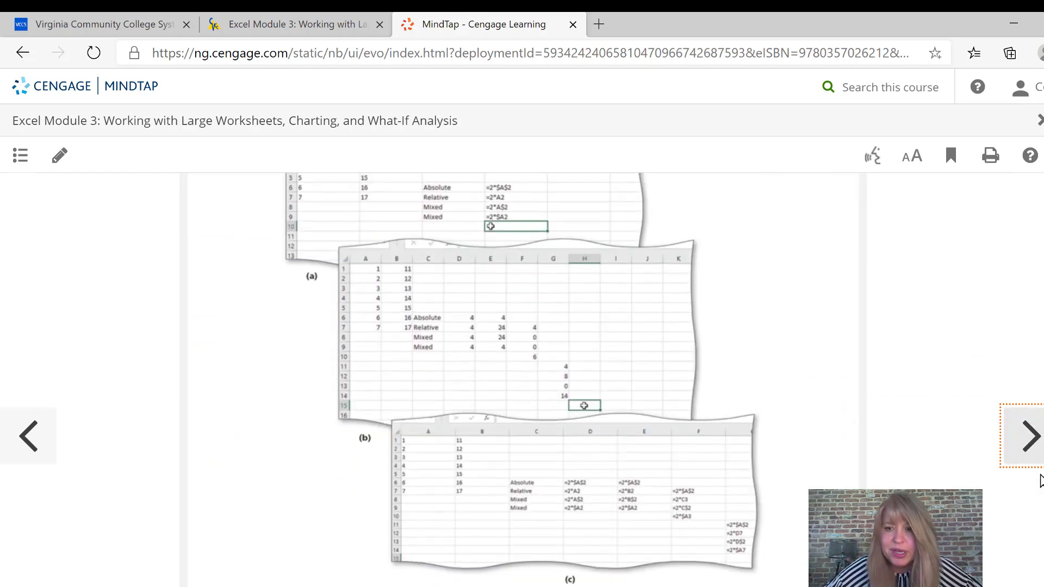
click(1032, 457)
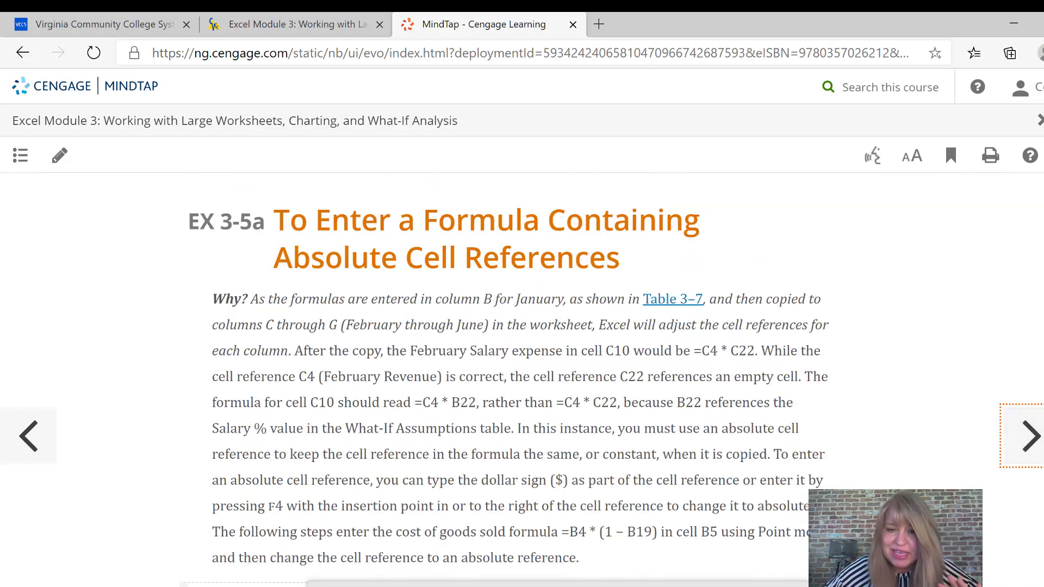
Switch to Excel, enter the formula =B4*B22 for the January Salary in cell B10 and reselect that cell.
key(alt+Tab)
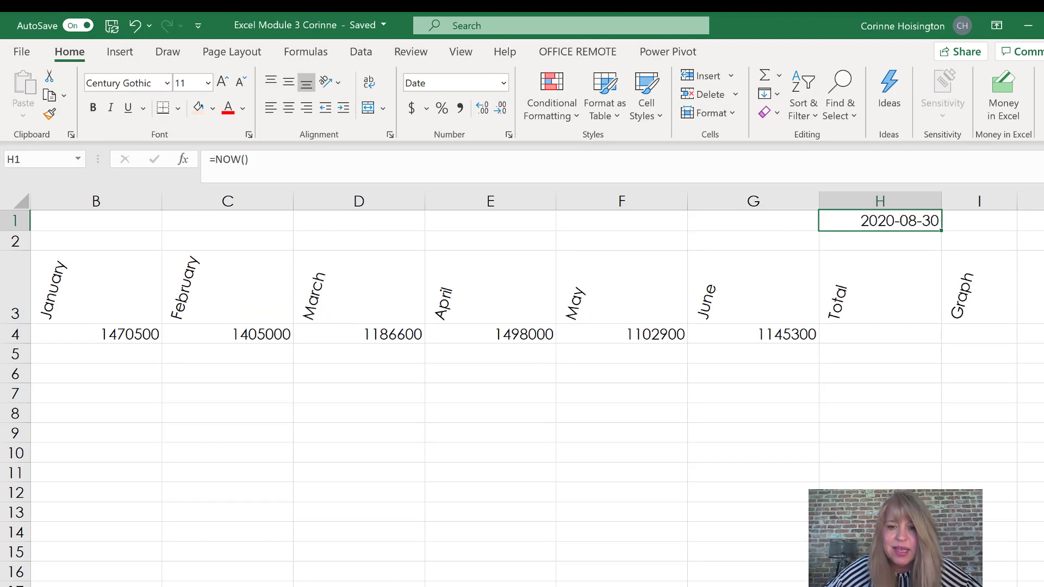
scroll(523, 381, left, 2)
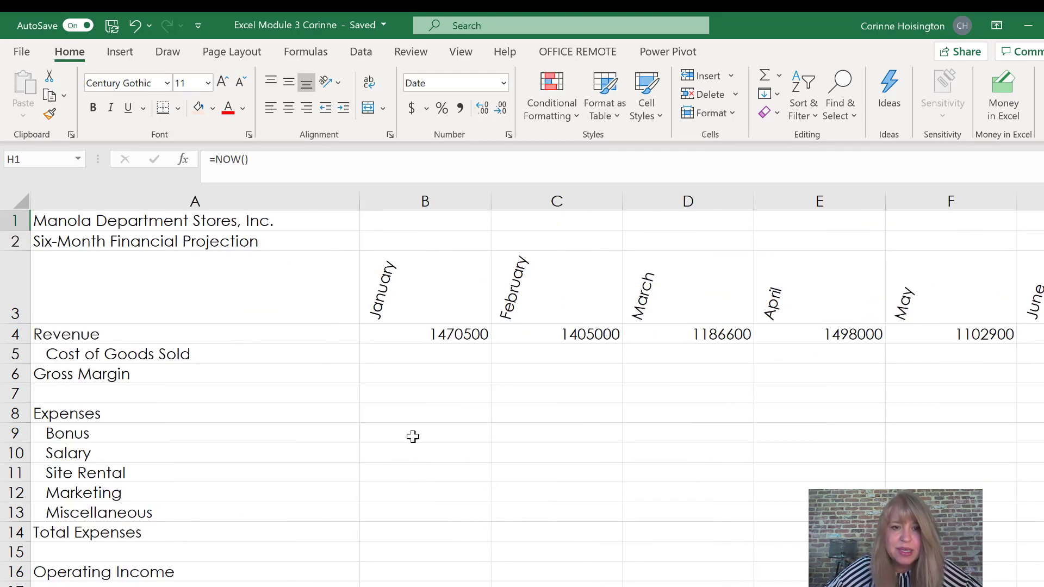
click(414, 453)
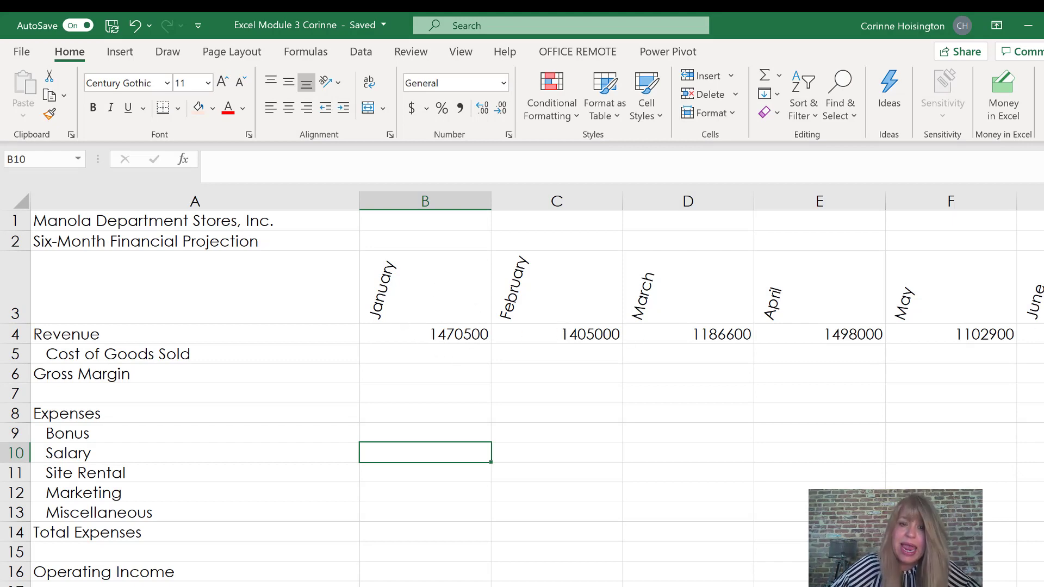
scroll(804, 335, down, 2)
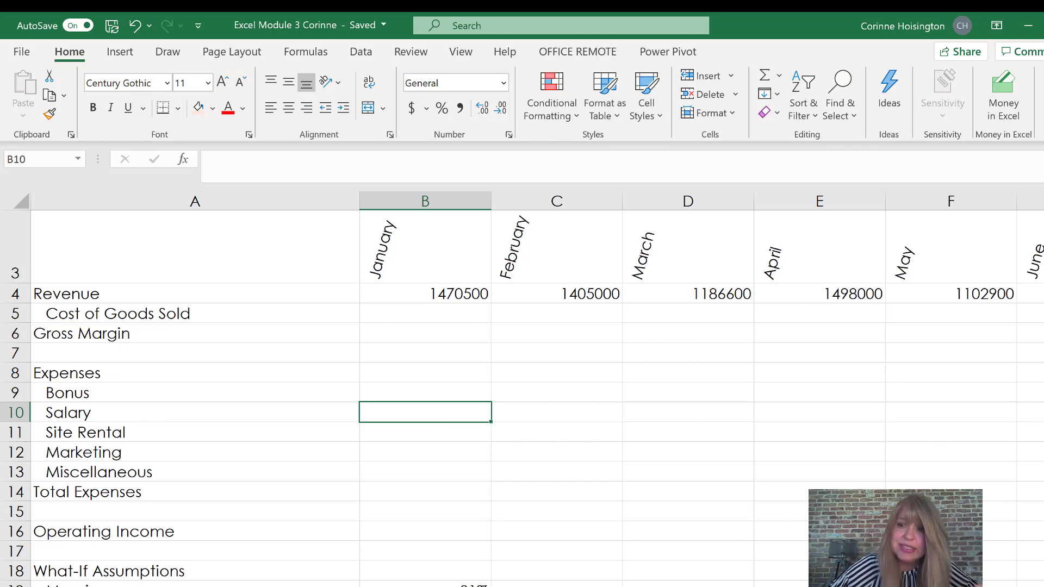
scroll(729, 464, down, 1)
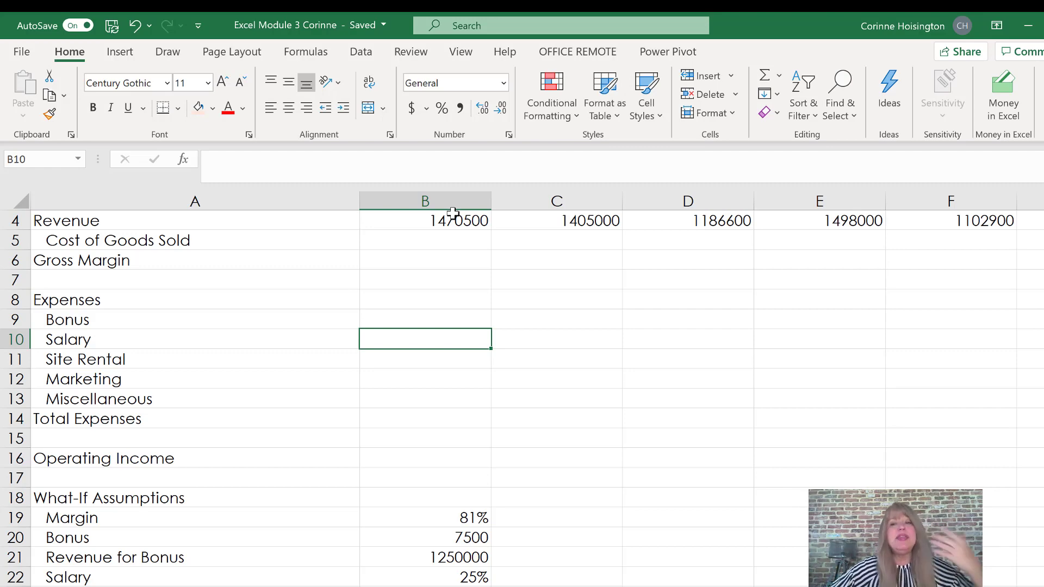
drag(1043, 360, 1043, 356)
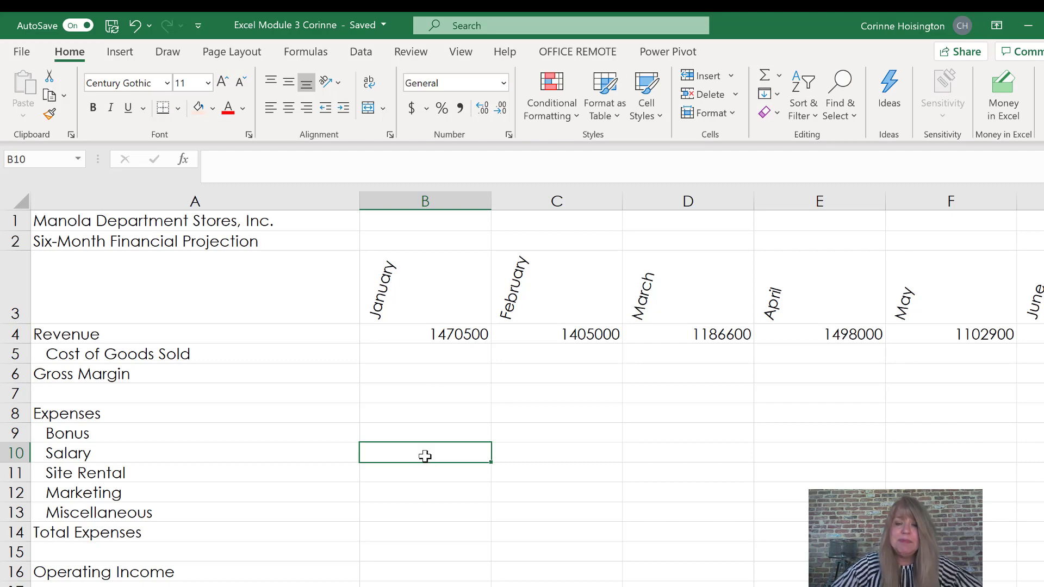
text(=)
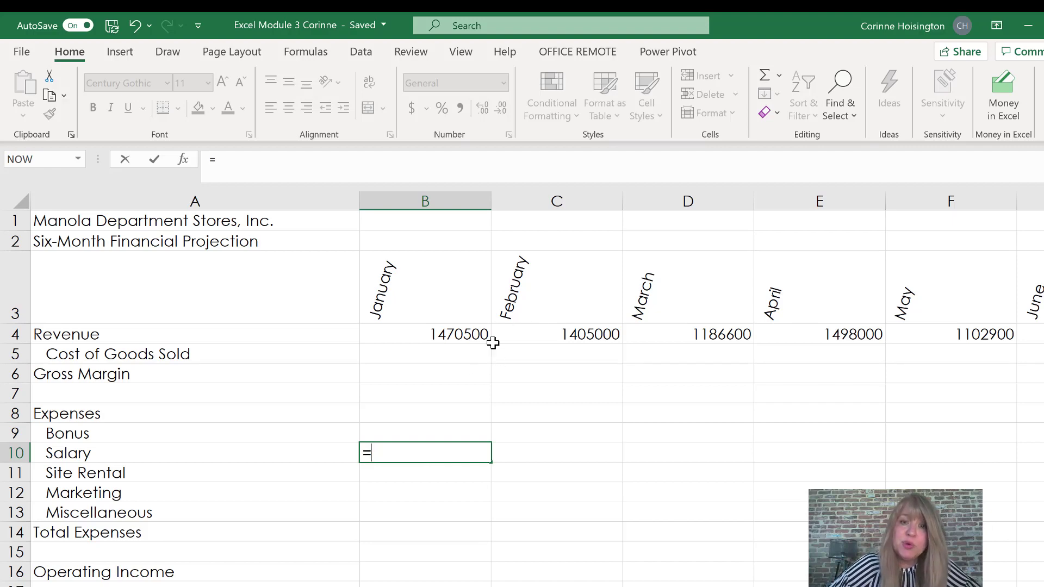
click(463, 333)
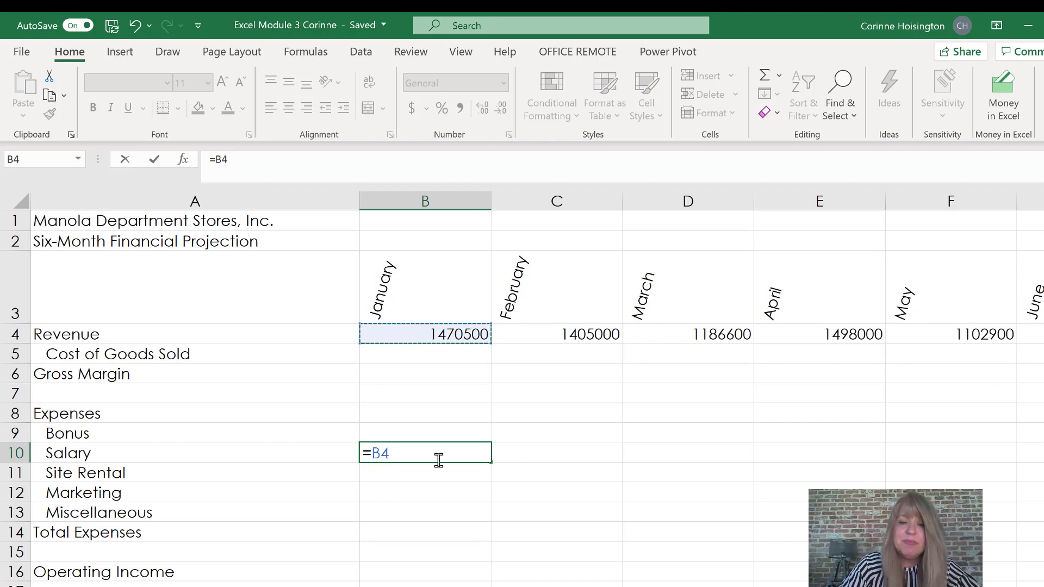
text(*)
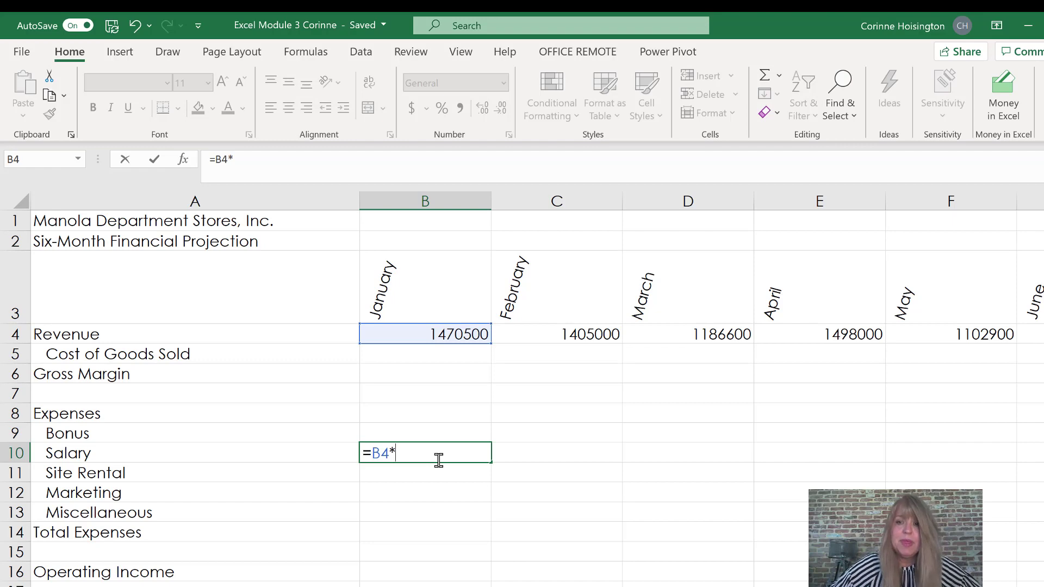
scroll(395, 429, down, 2)
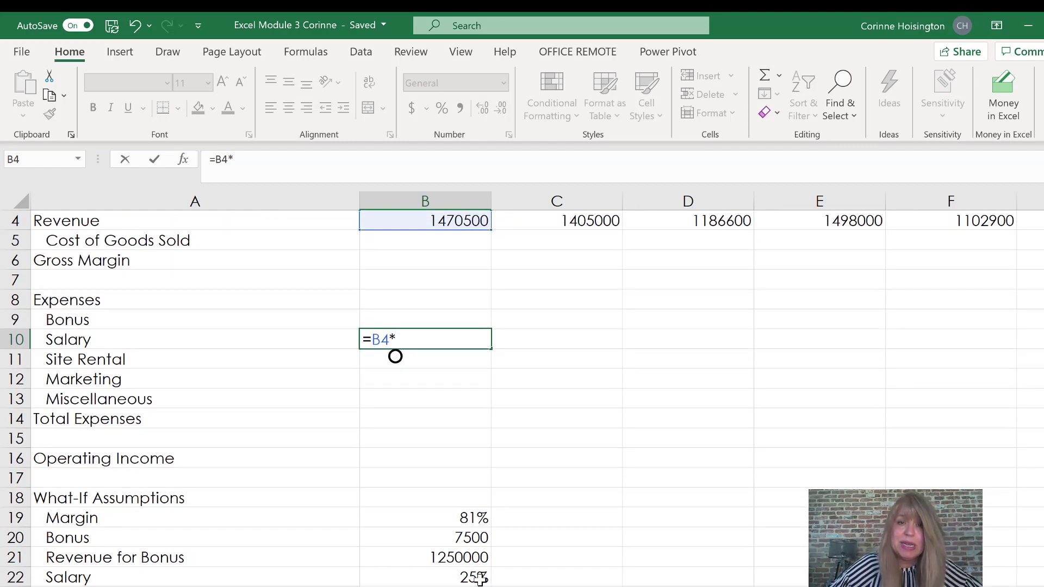
click(480, 579)
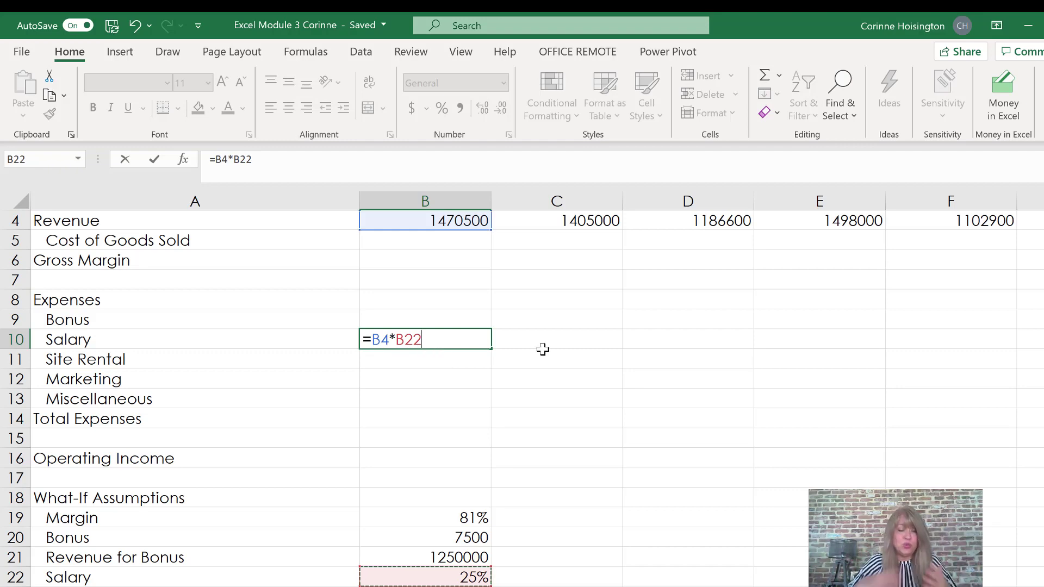
key(Return)
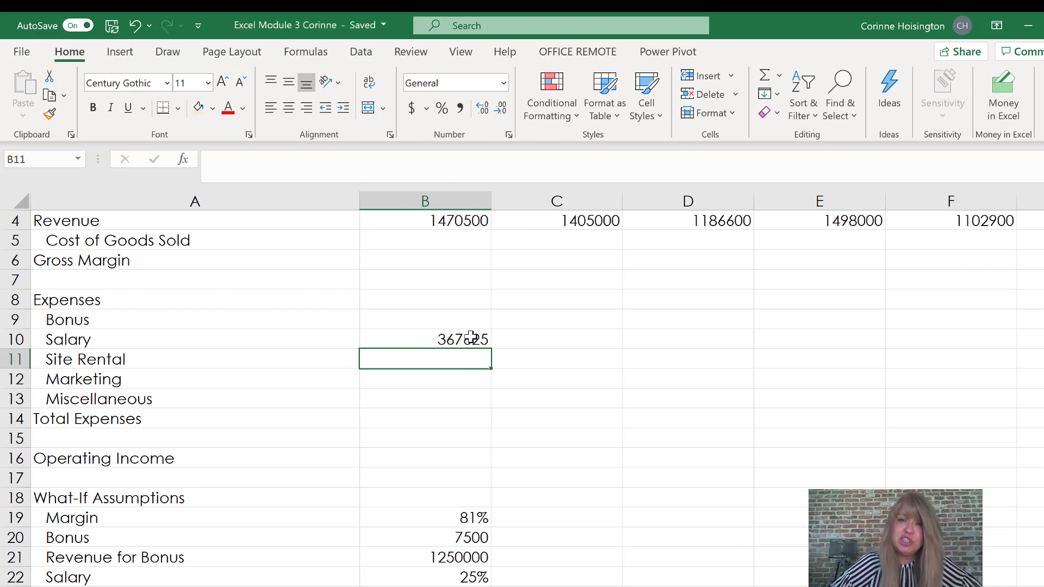
click(471, 337)
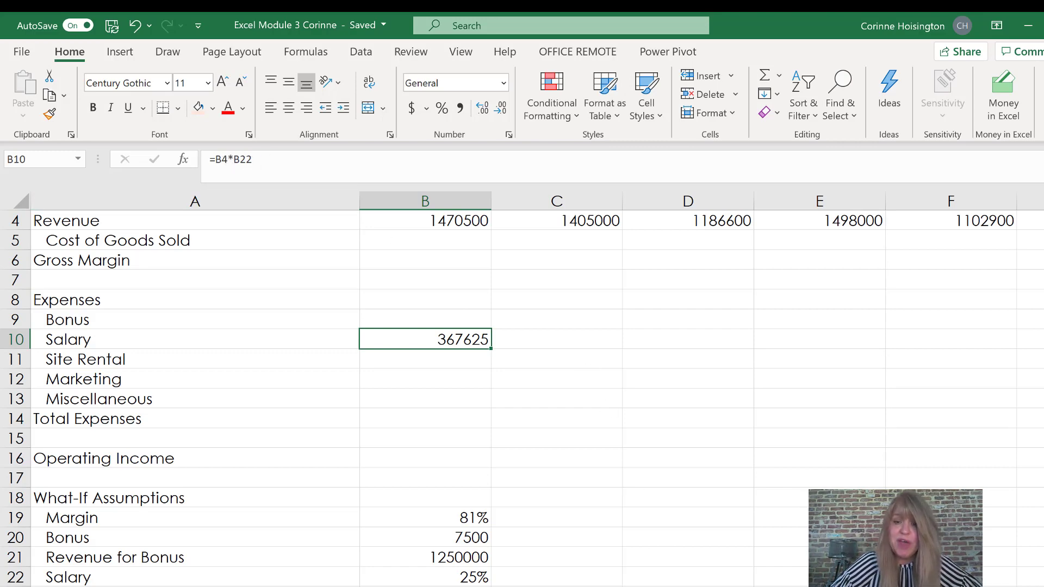
Switch to OneNote and write "=B4 *B22" in a new note beside the Absolute Reference line.
key(alt+Tab)
click(629, 219)
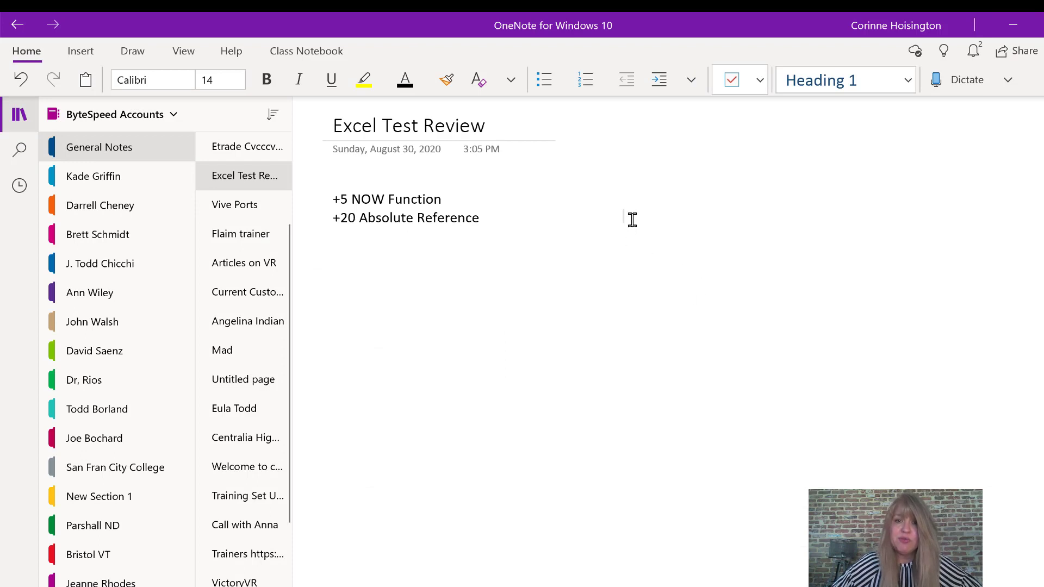
click(632, 220)
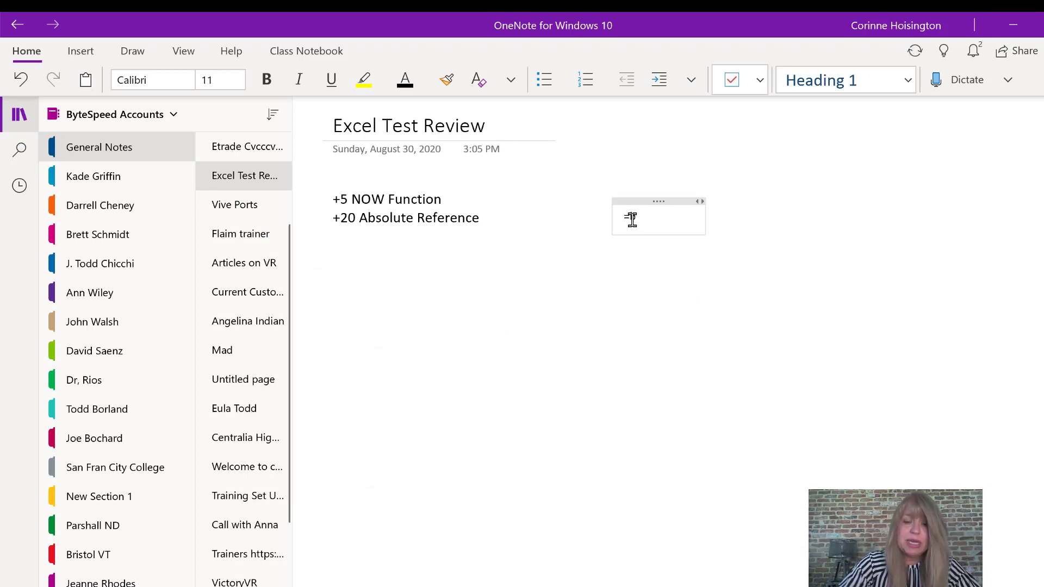
text(=$)
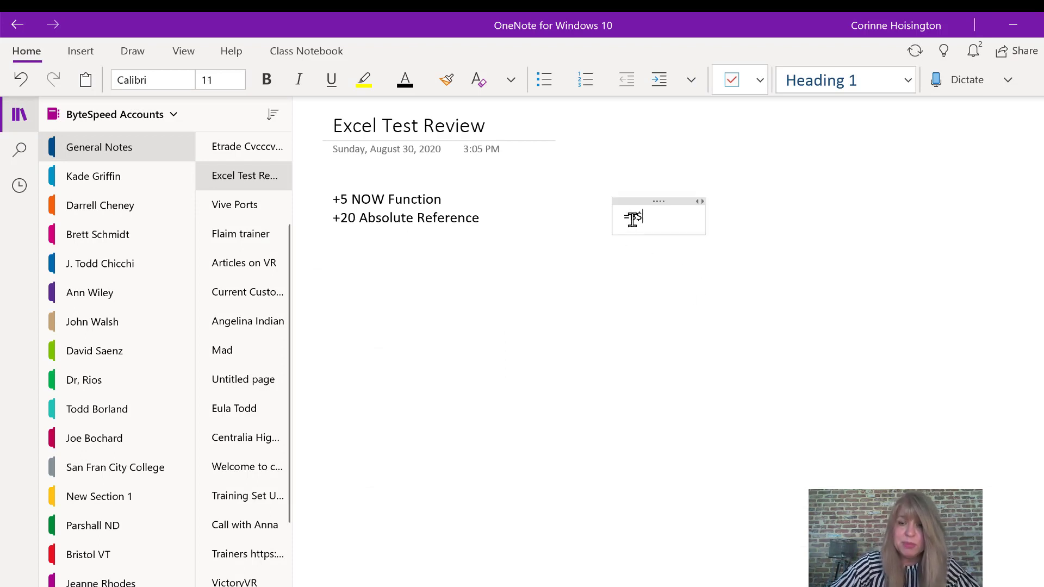
key(BackSpace)
text(4)
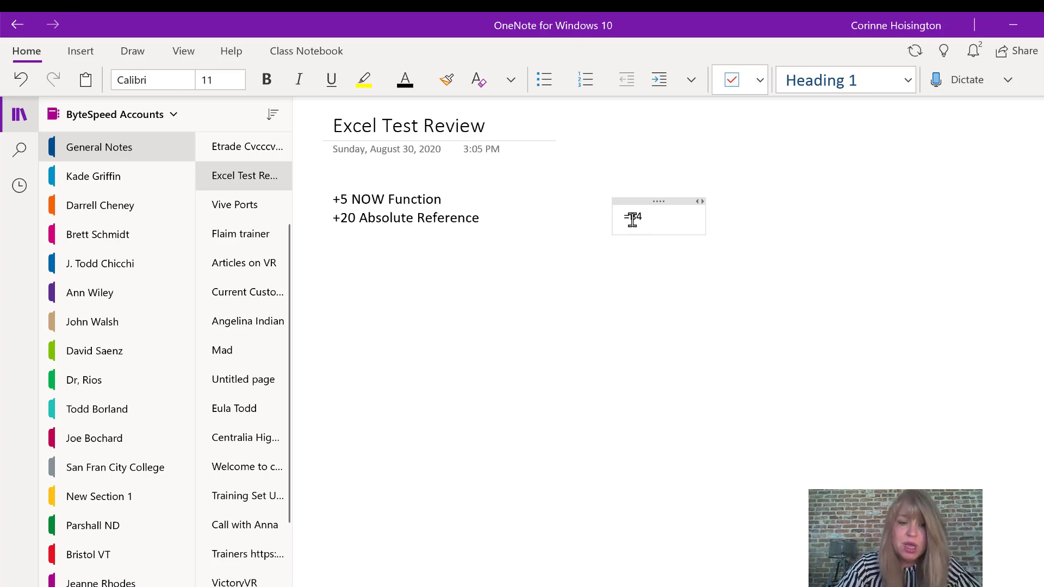
text( *B22)
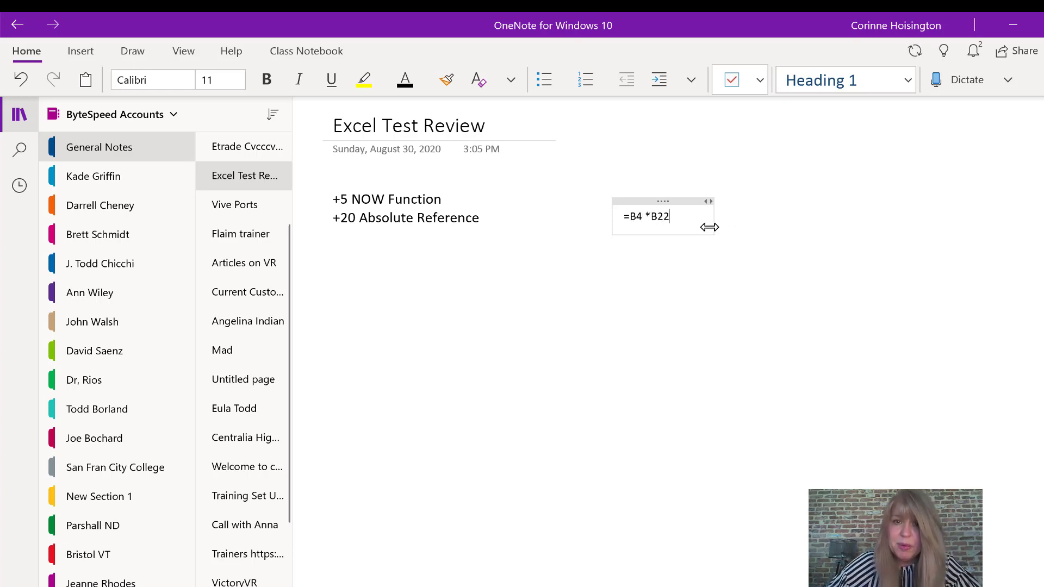
Enlarge the "=B4 *B22" note text to font size 18.
triple_click(614, 217)
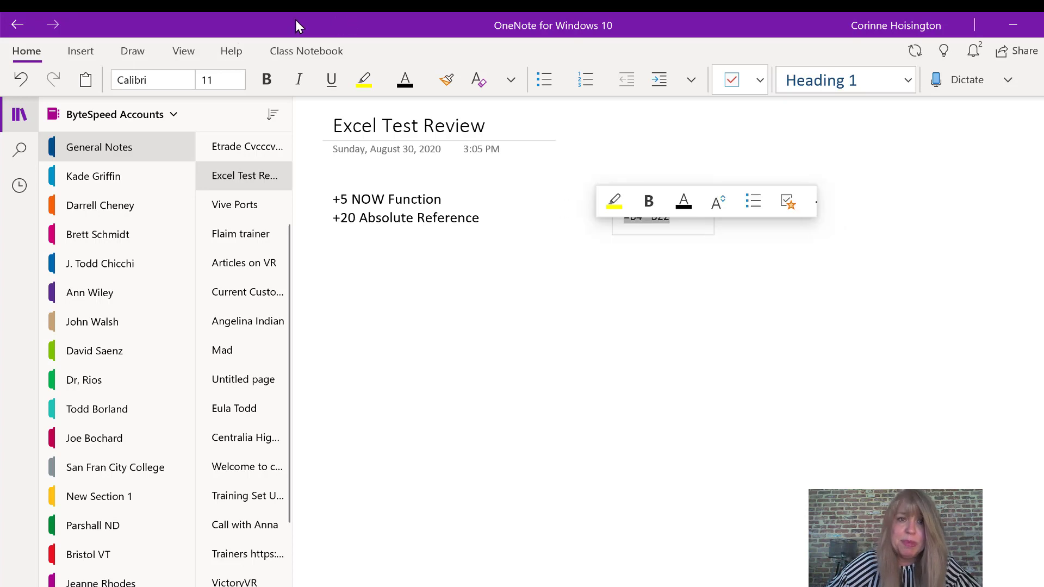
click(239, 80)
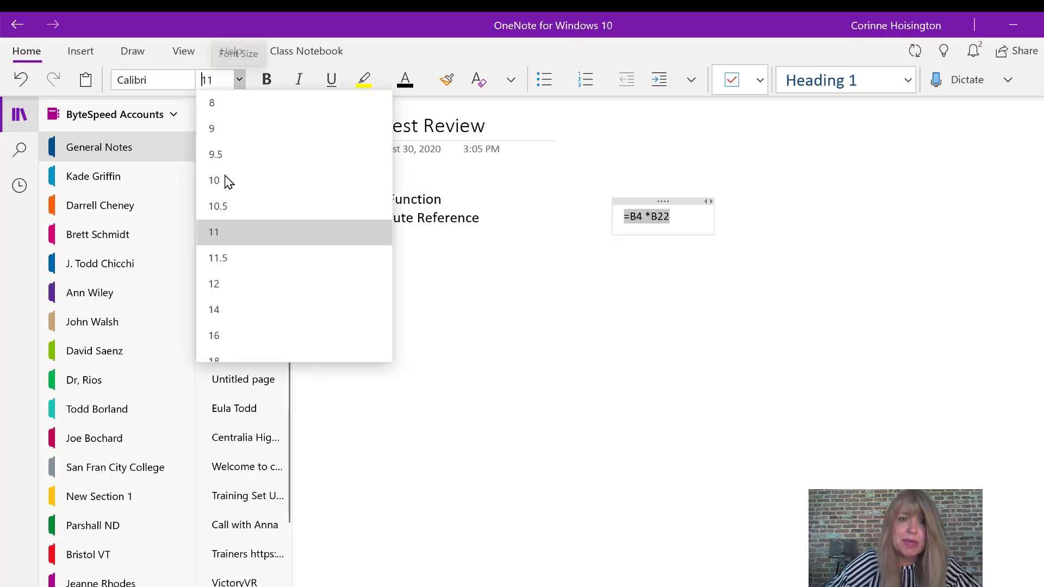
click(236, 357)
click(820, 236)
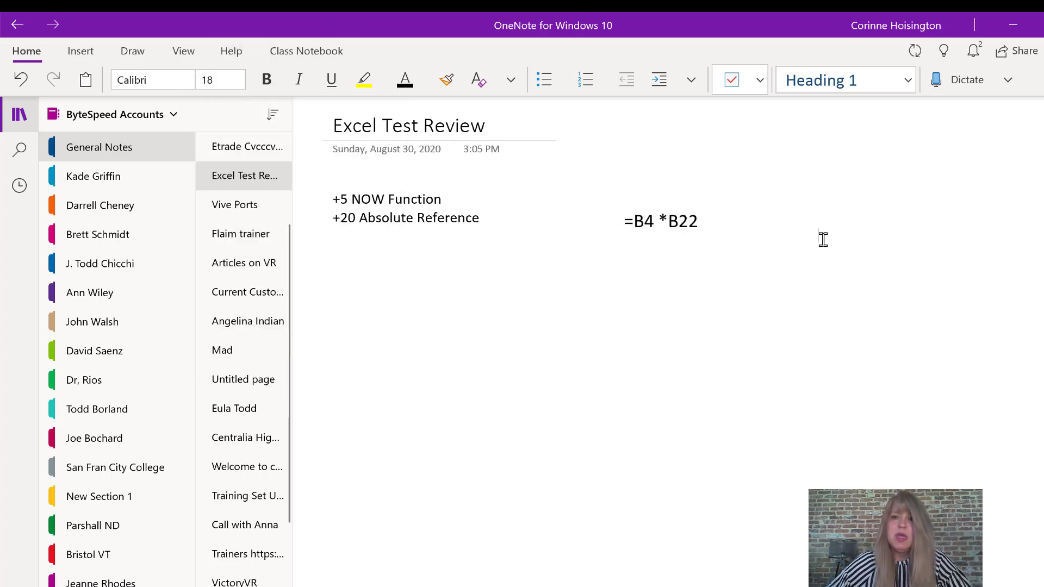
Return to Excel, fill the Salary formula from B10 across the following months and inspect the copied formula in C10 against C4.
key(alt+Tab)
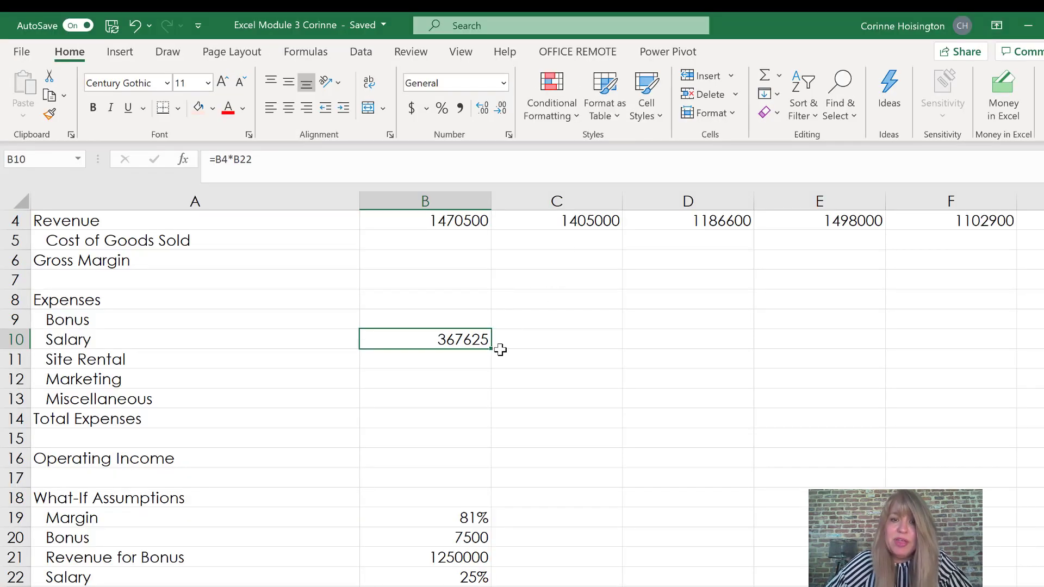
drag(574, 349, 1039, 351)
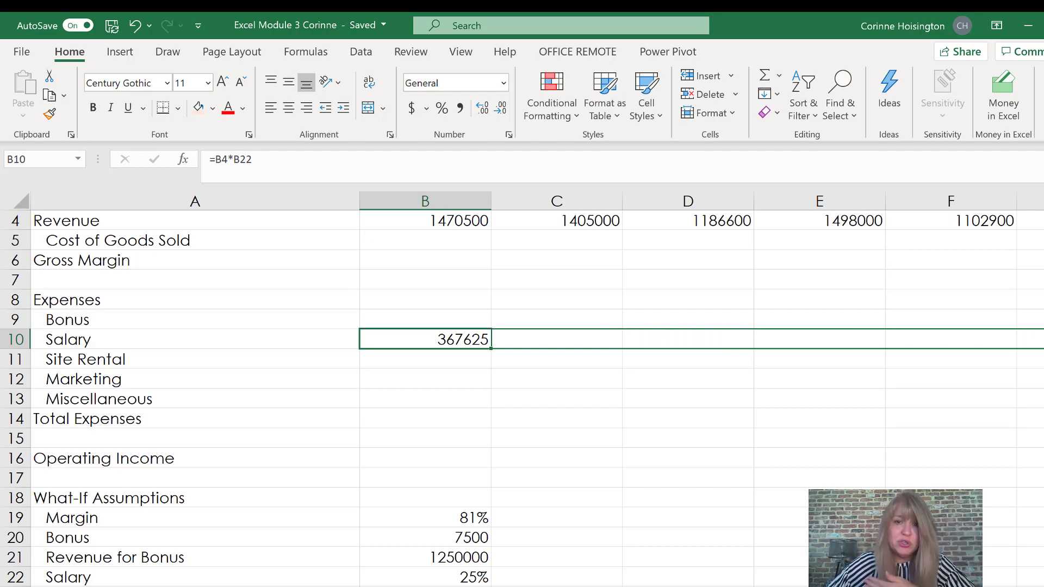
key(ctrl+r)
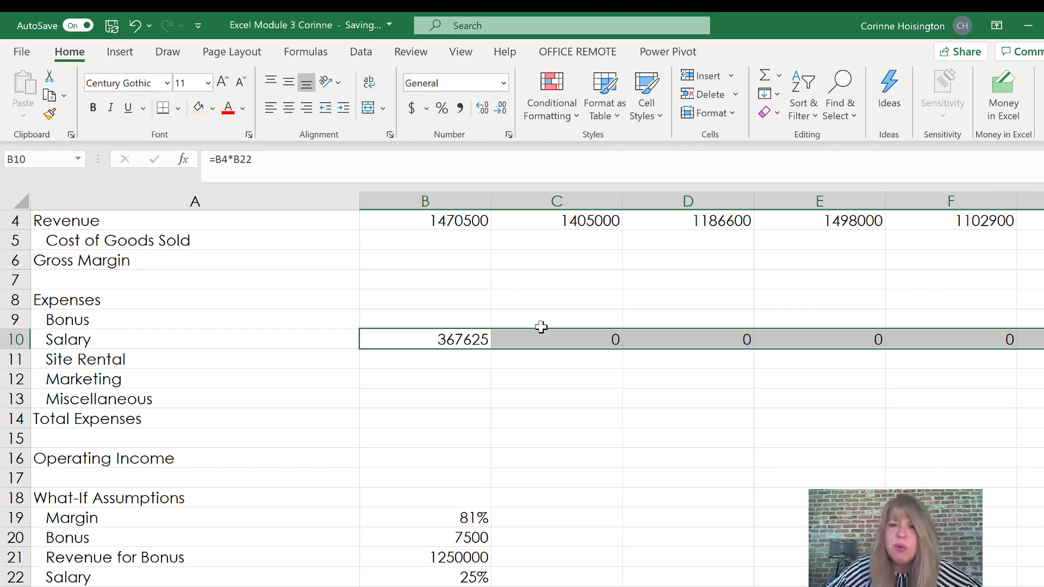
click(589, 338)
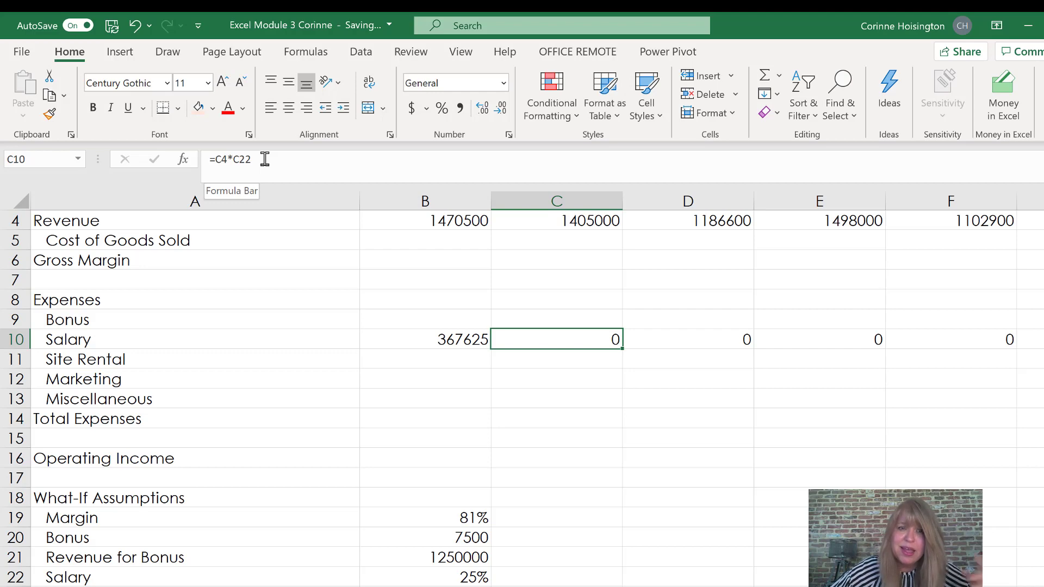
click(560, 220)
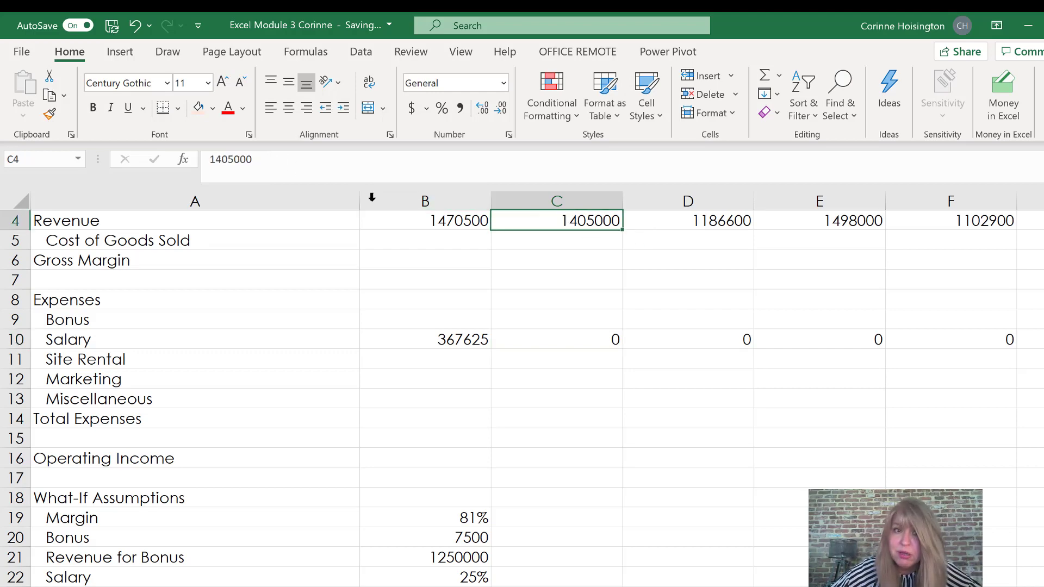
click(546, 340)
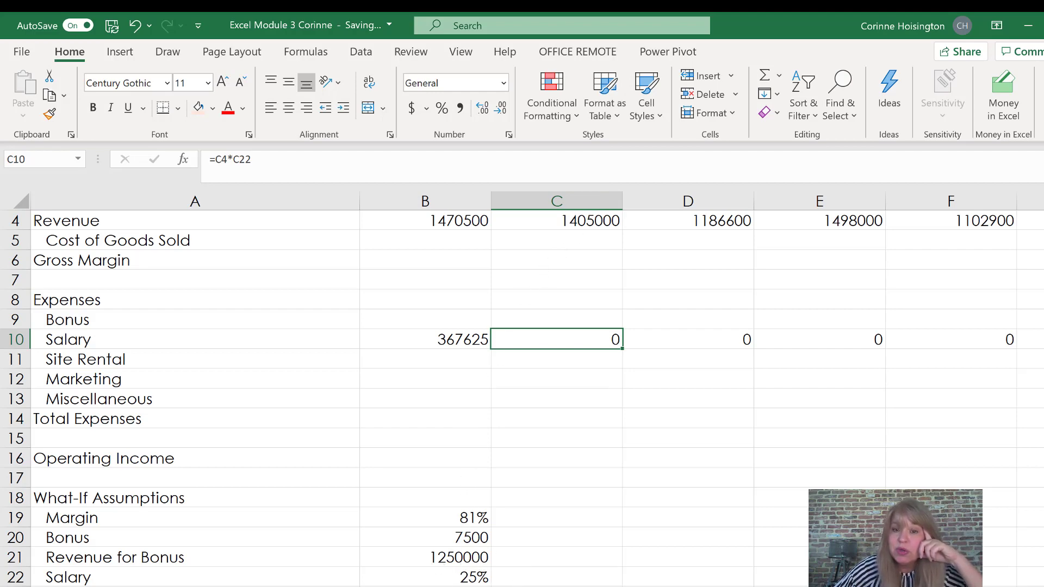
Switch to OneNote and start a second formula line reading "=C4" beneath the =B4 *B22 note text.
key(alt+Tab)
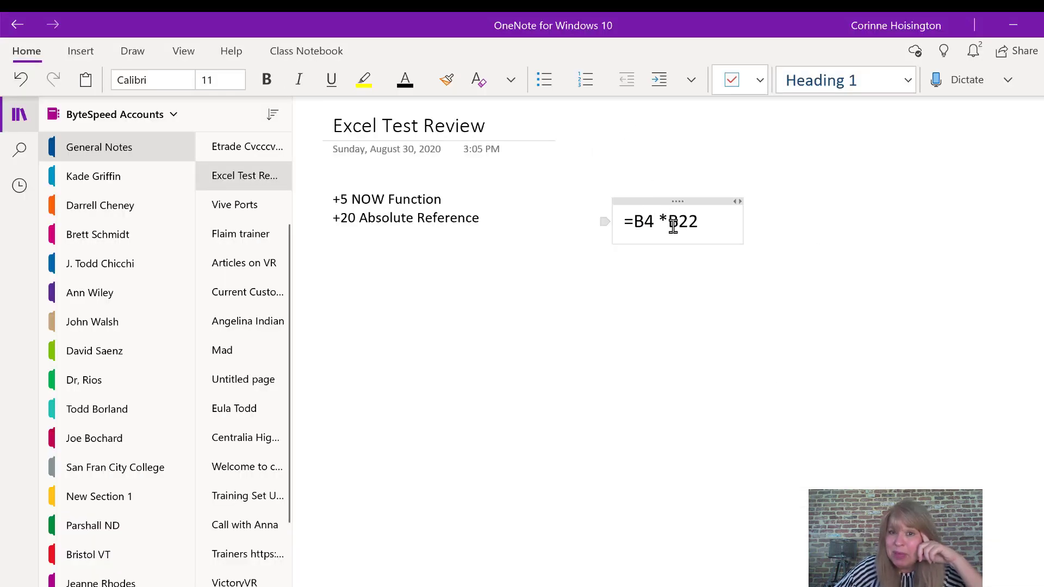
click(712, 223)
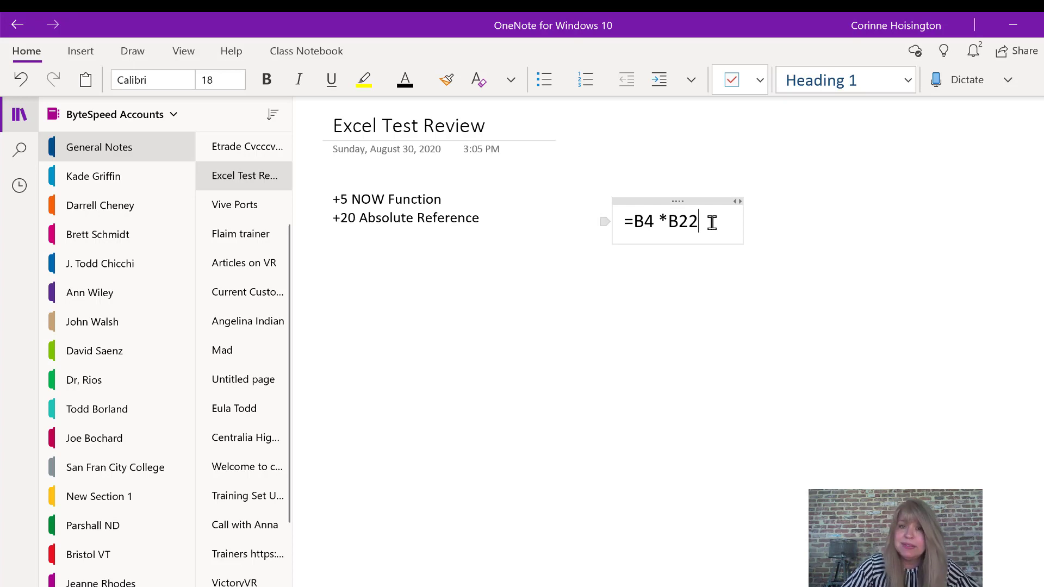
key(Return)
text(=)
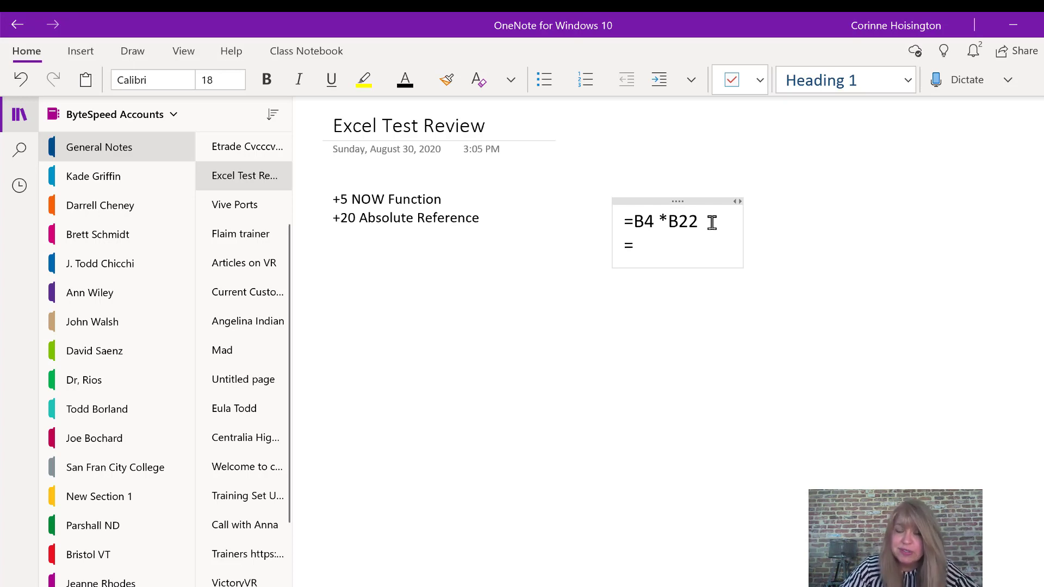
text(C4)
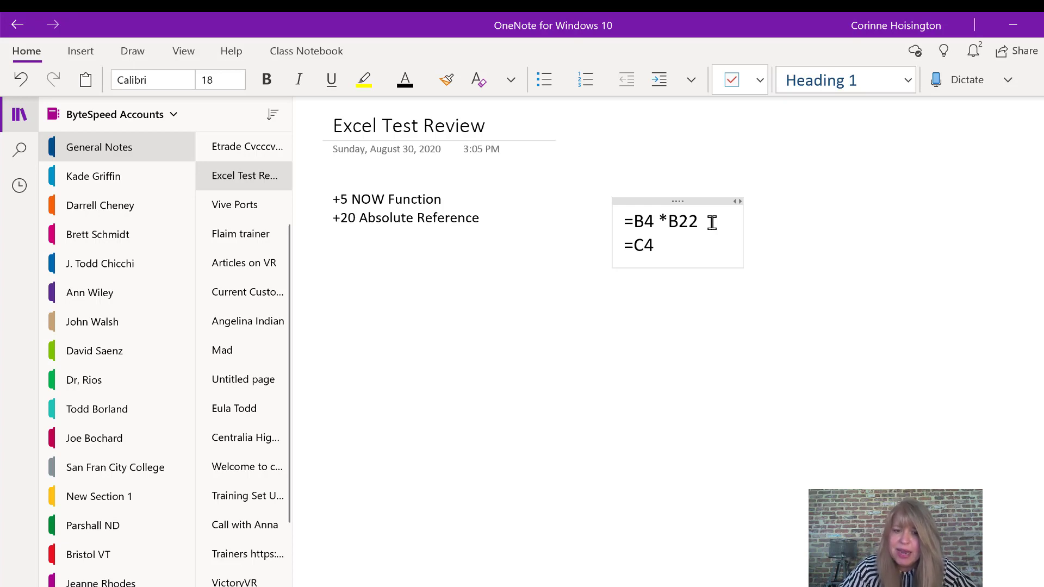
Clear the second formula line in the note and rewrite it as "=C4 *".
key(shift+Home)
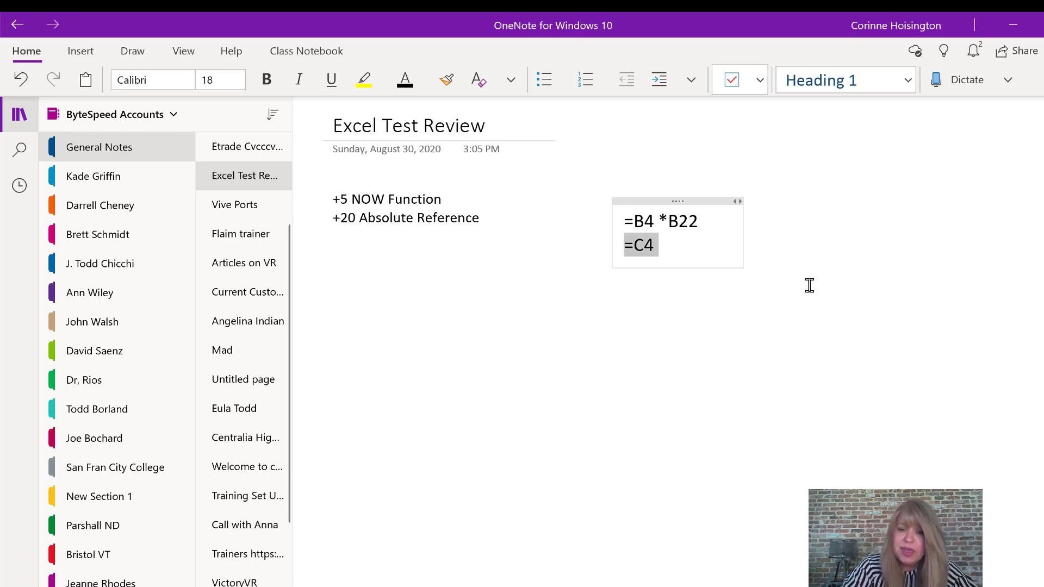
text(*)
key(BackSpace)
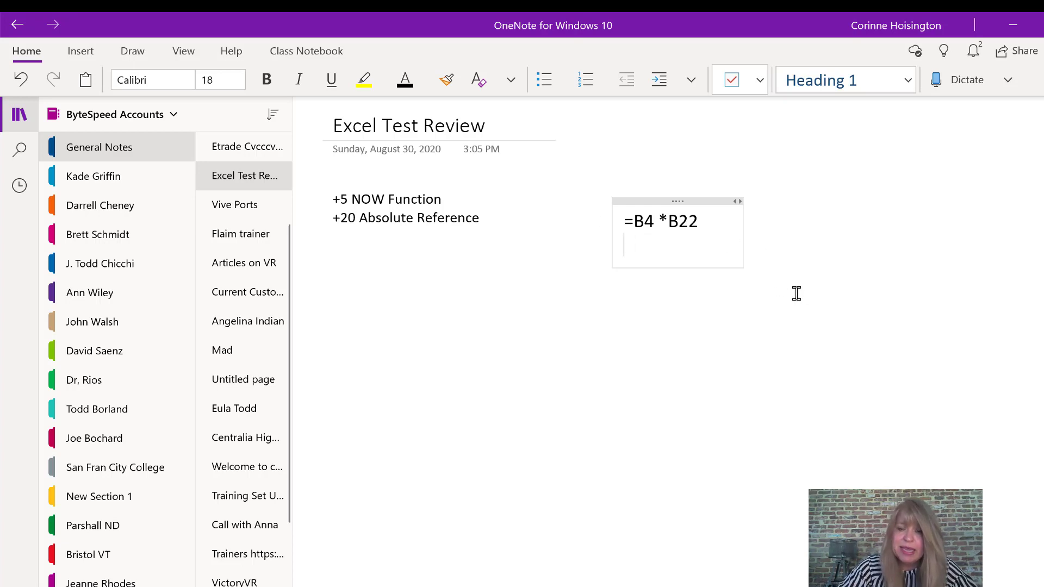
text(+)
key(BackSpace)
text(=)
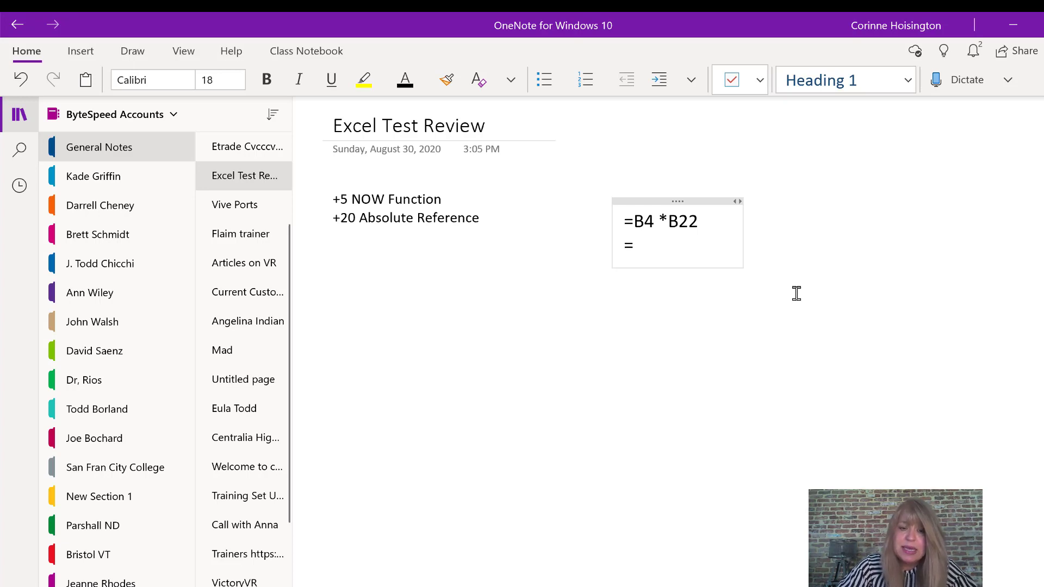
text(C$)
key(BackSpace)
text(4 )
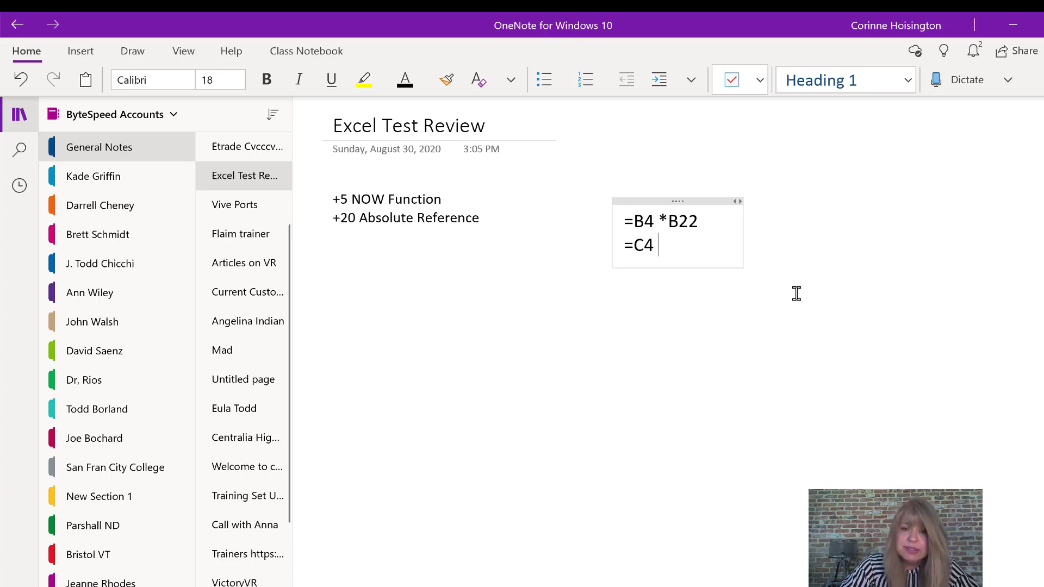
text(*)
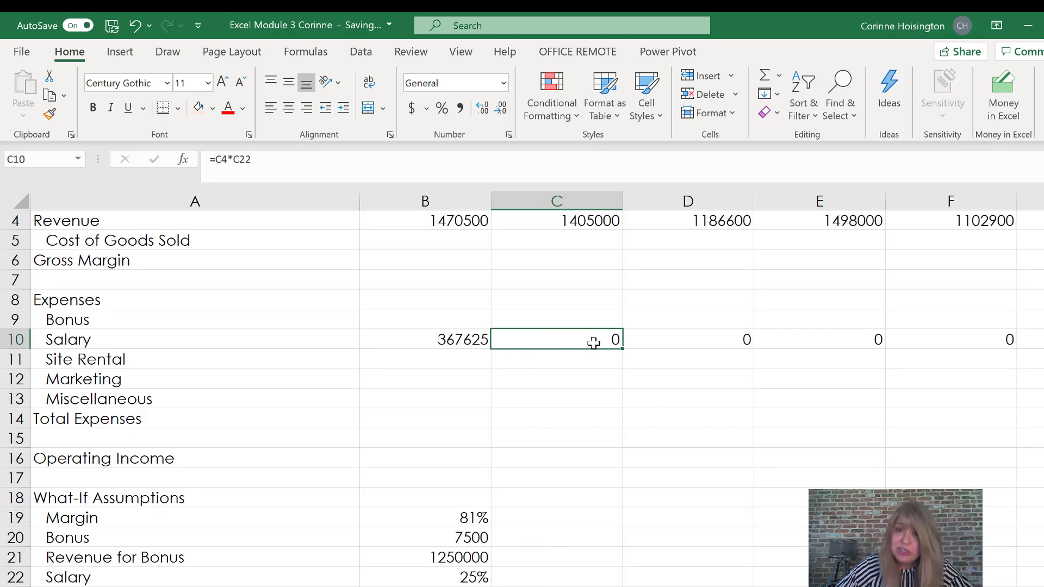
Return to OneNote and complete the second formula line with the reference B22, using the first line's reference as the model.
key(alt+Tab)
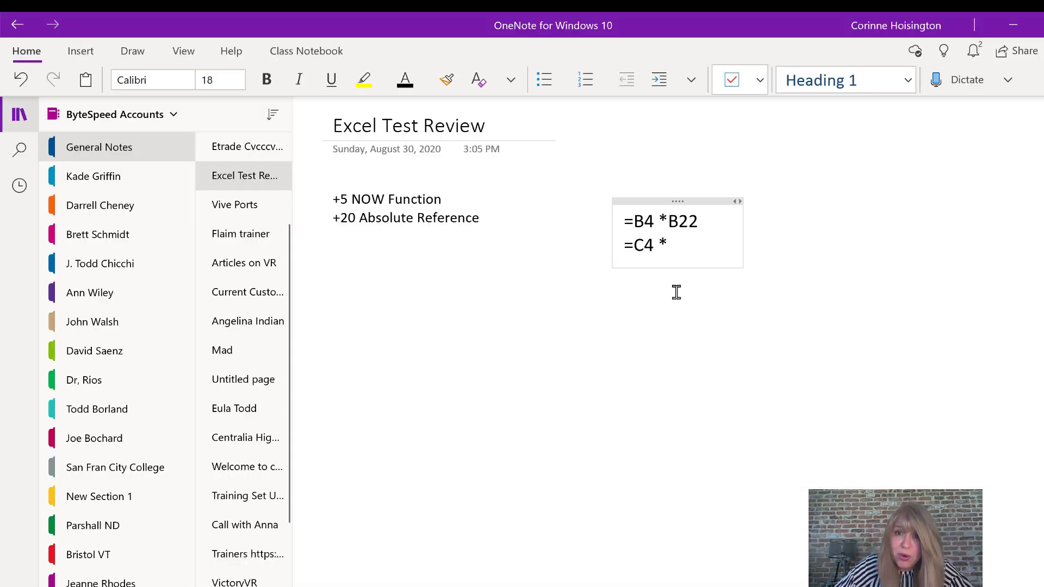
drag(700, 221, 673, 219)
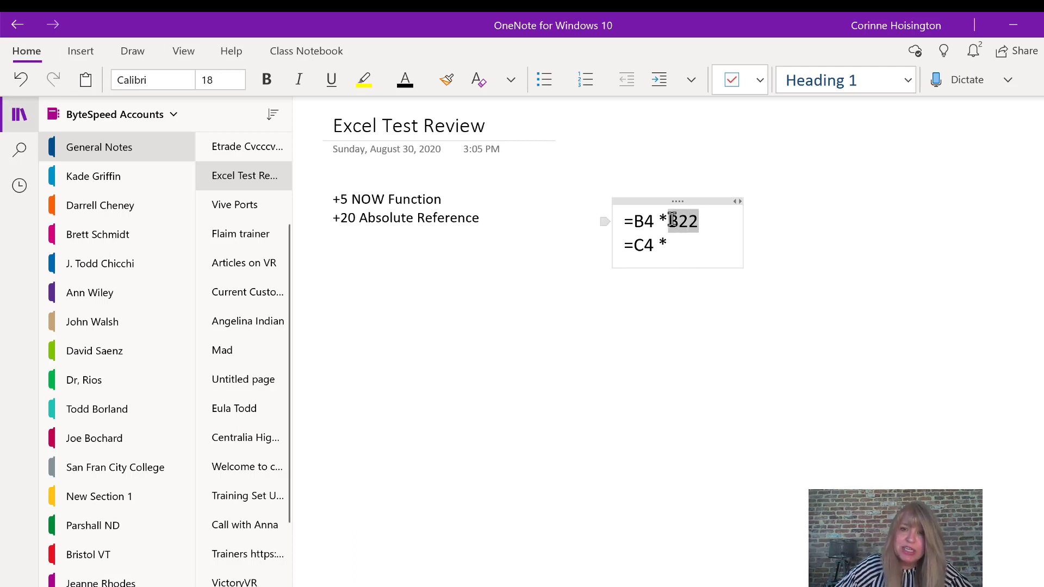
click(727, 246)
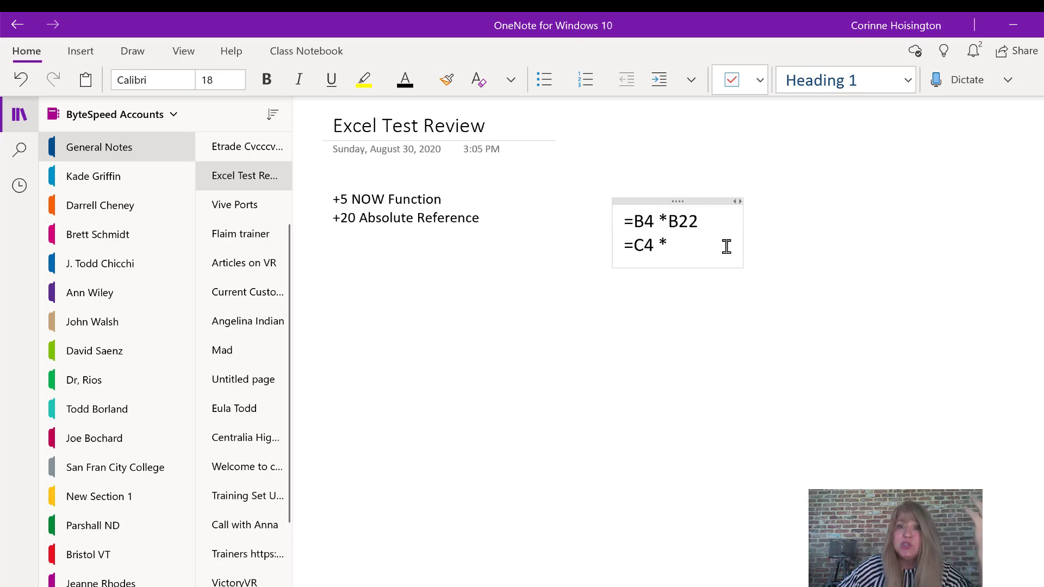
text(B22)
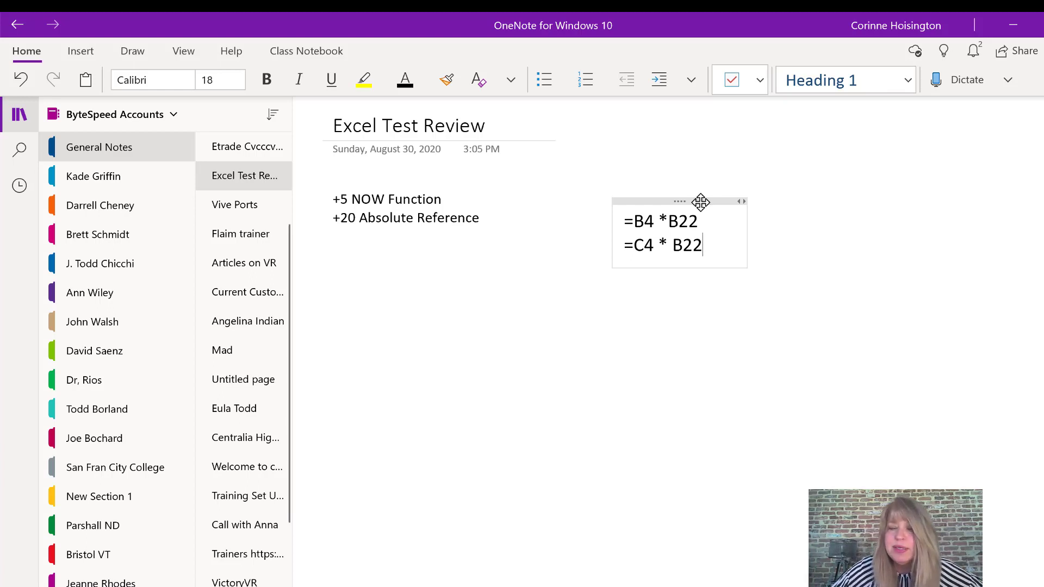
Make the reference in the first note formula absolute and space it so the line reads "=B4 * $B$22".
drag(489, 216, 356, 214)
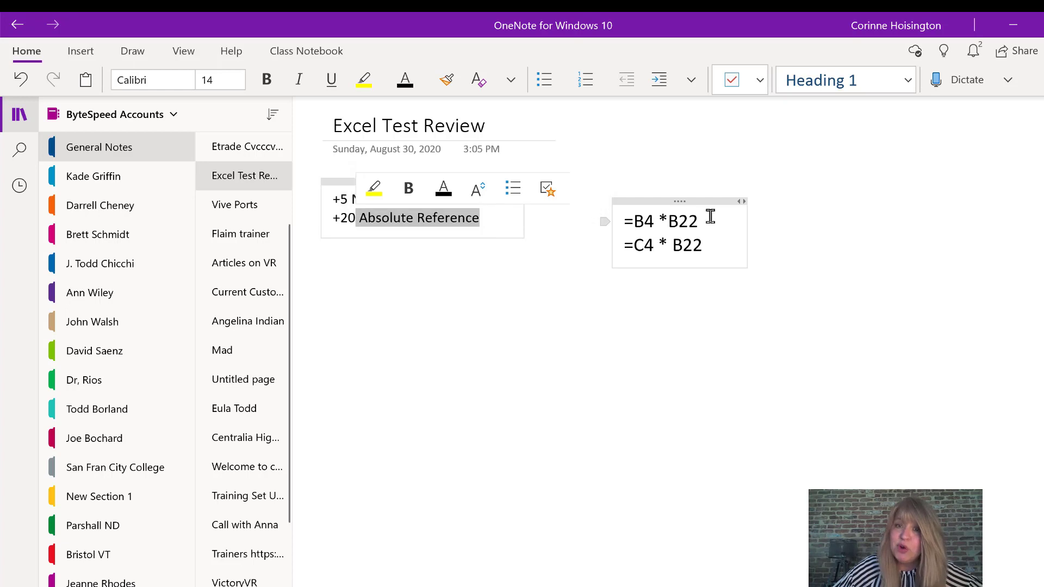
click(742, 216)
text($)
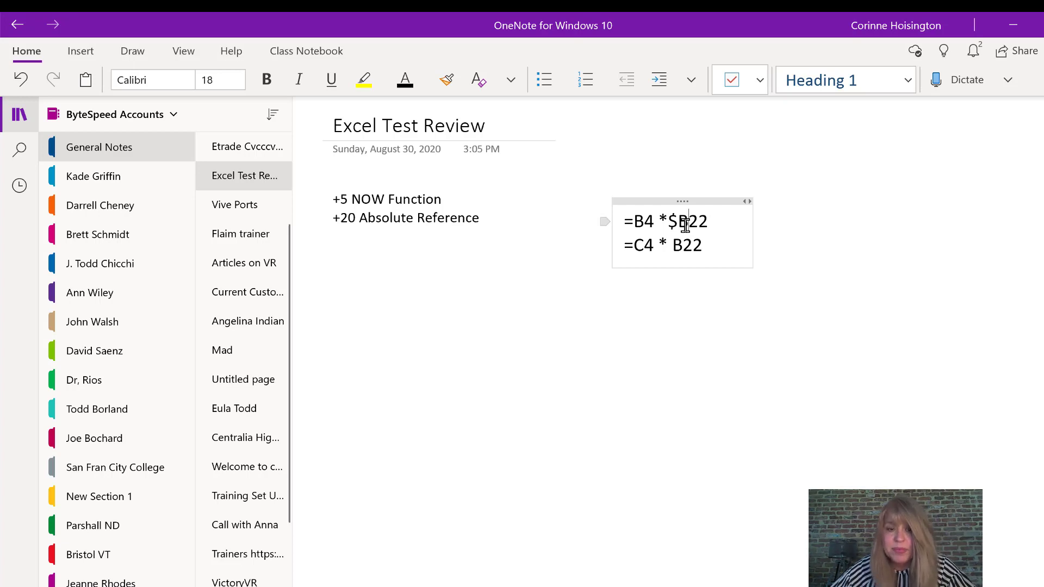
text($)
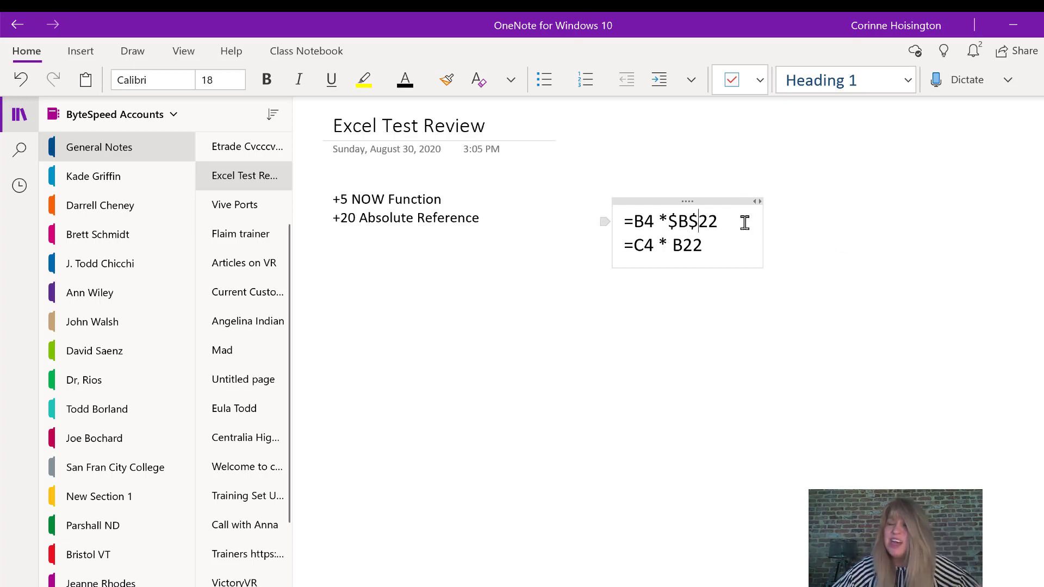
click(668, 220)
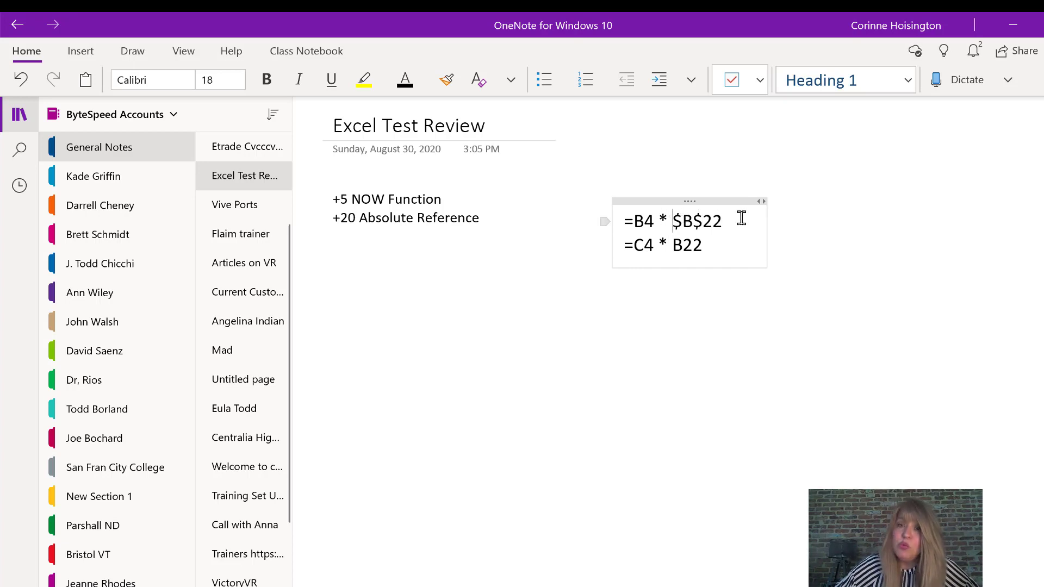
Add dollar signs to the second note formula so it reads "=C4 * $B$22", matching the first line's absolute reference.
drag(724, 220, 673, 219)
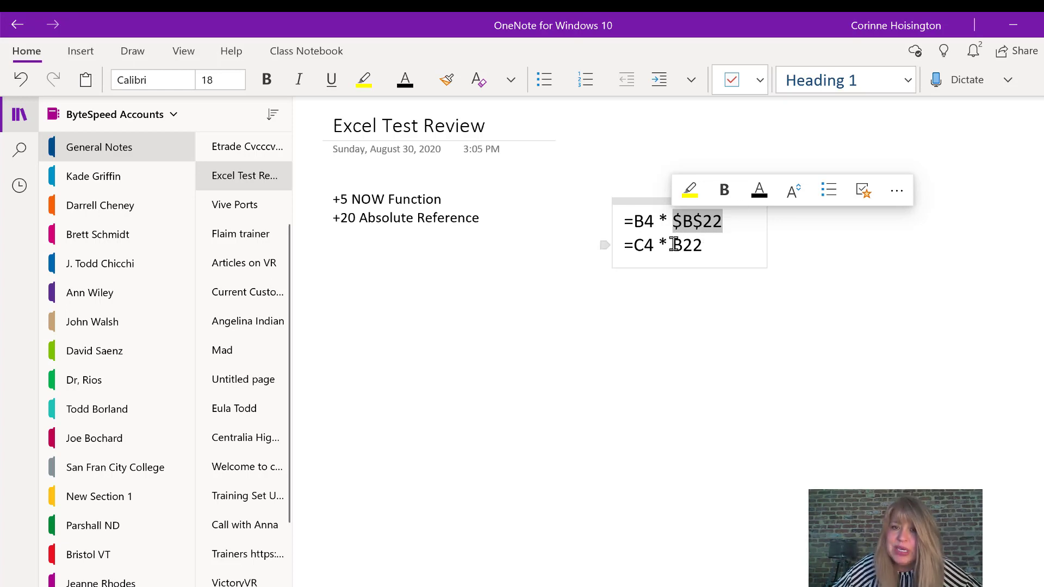
click(755, 251)
text($B)
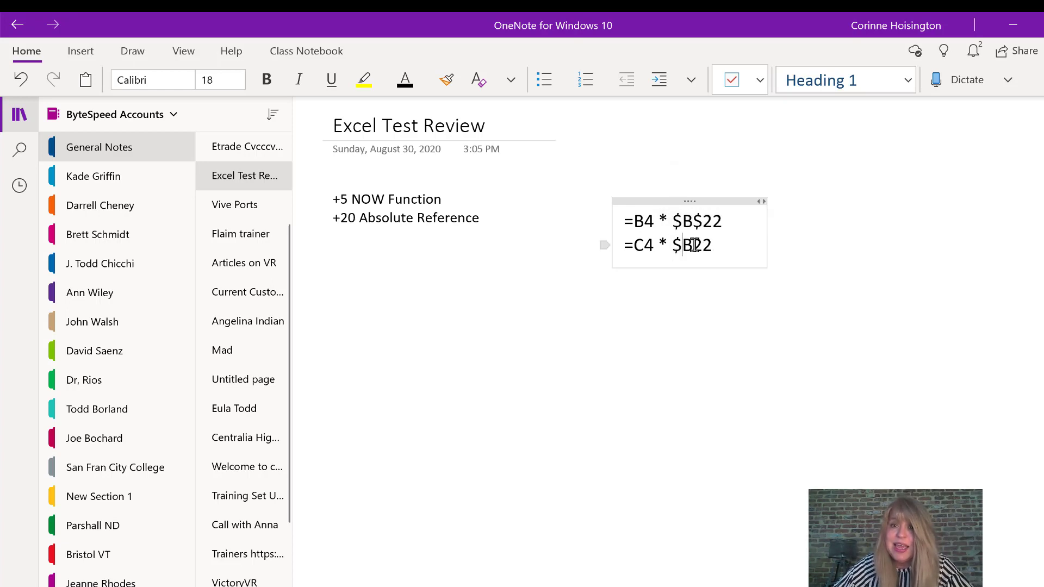
text($)
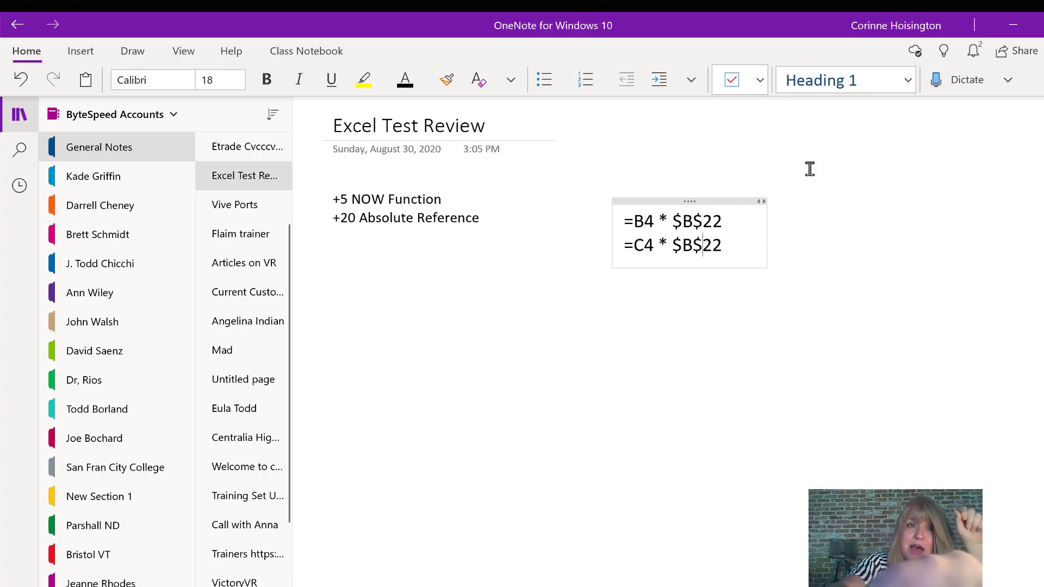
Circle the absolute references in both note formulas with a solid red pen, then return to text selection.
click(81, 51)
click(183, 51)
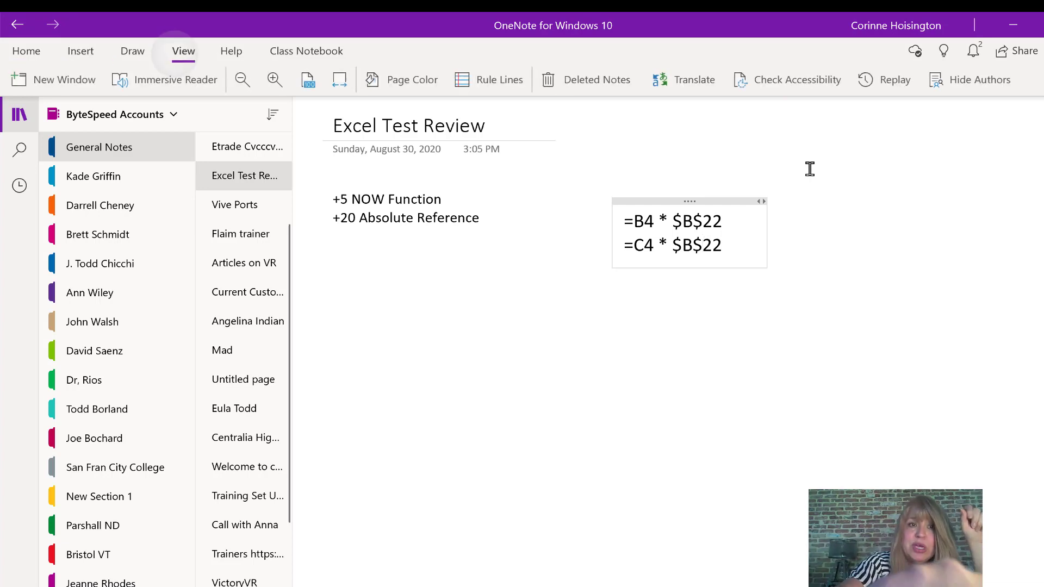
click(132, 51)
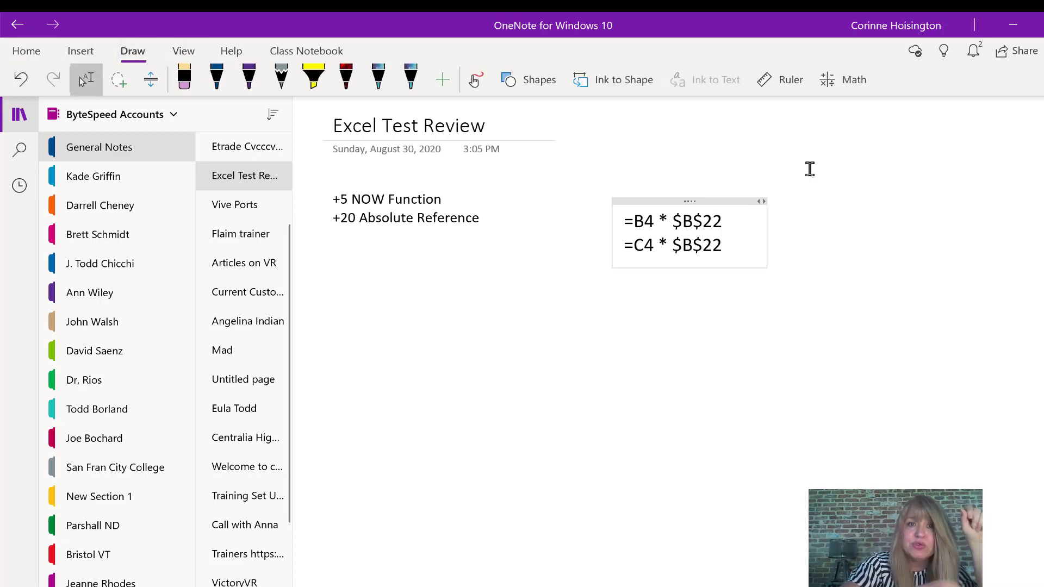
click(346, 80)
click(346, 79)
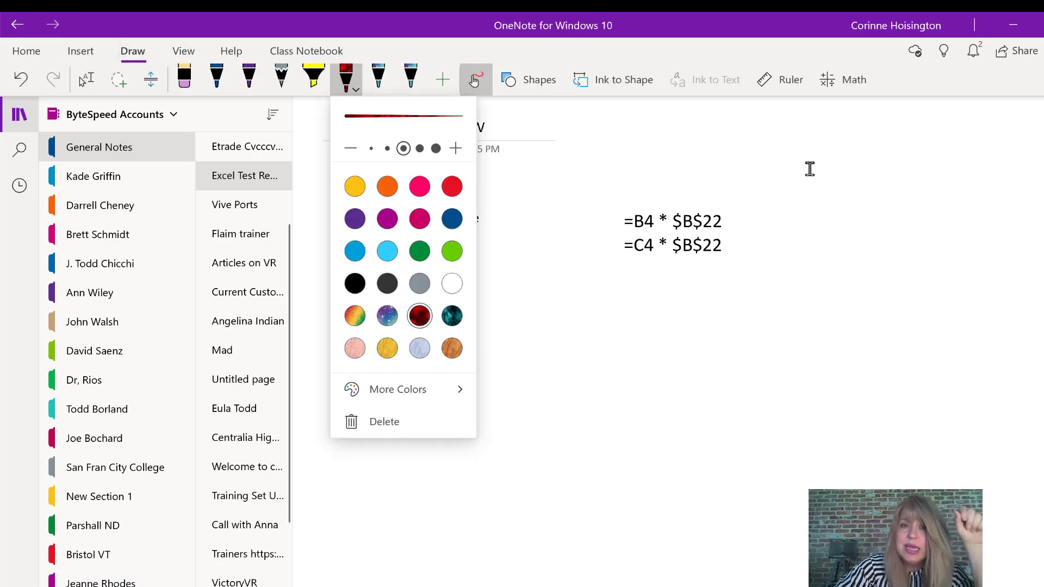
click(452, 186)
key(Escape)
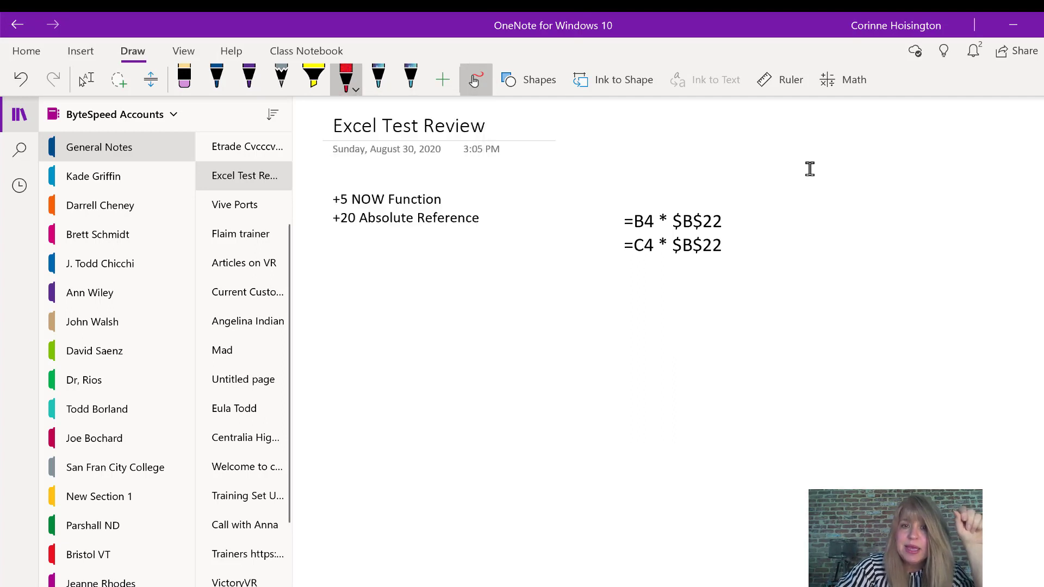
mouse_move(735, 199)
mouse_down()
mouse_move(718, 195)
mouse_move(699, 263)
mouse_move(719, 209)
mouse_up()
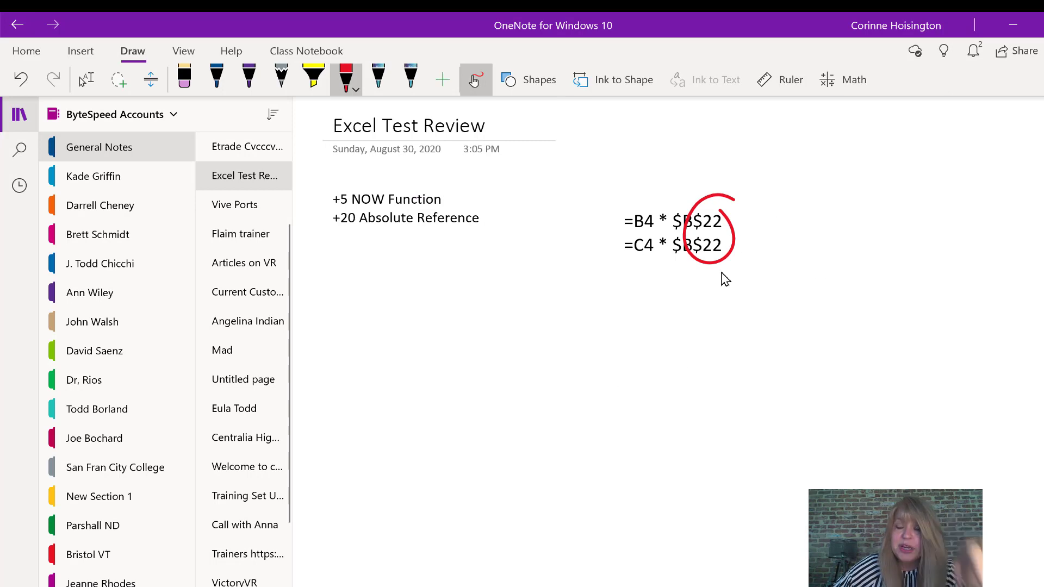
click(86, 80)
click(680, 274)
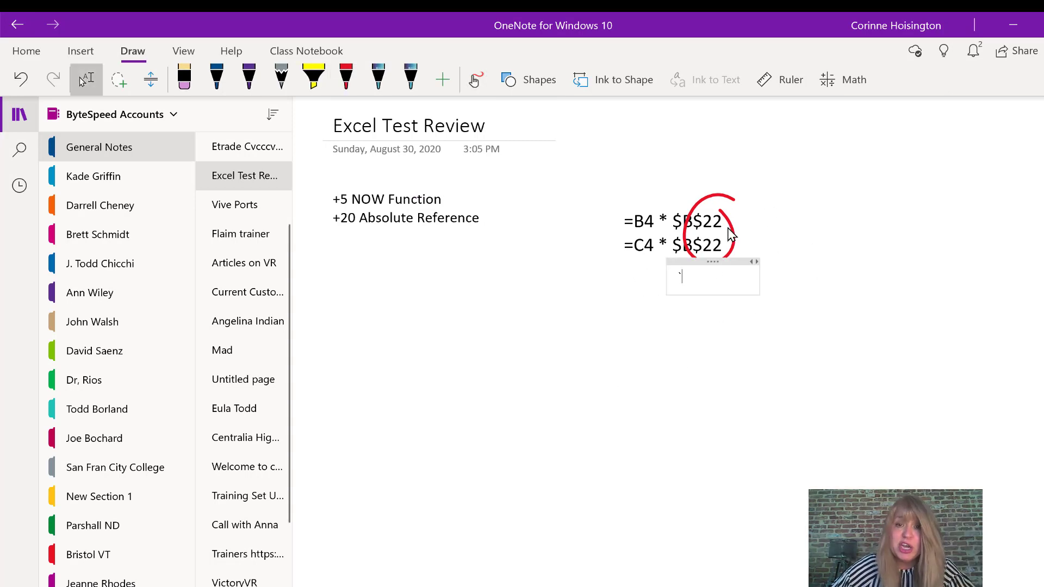
Switch to Excel and change the January Salary formula in B10 to =B4*$B$22.
key(alt+Tab)
click(494, 335)
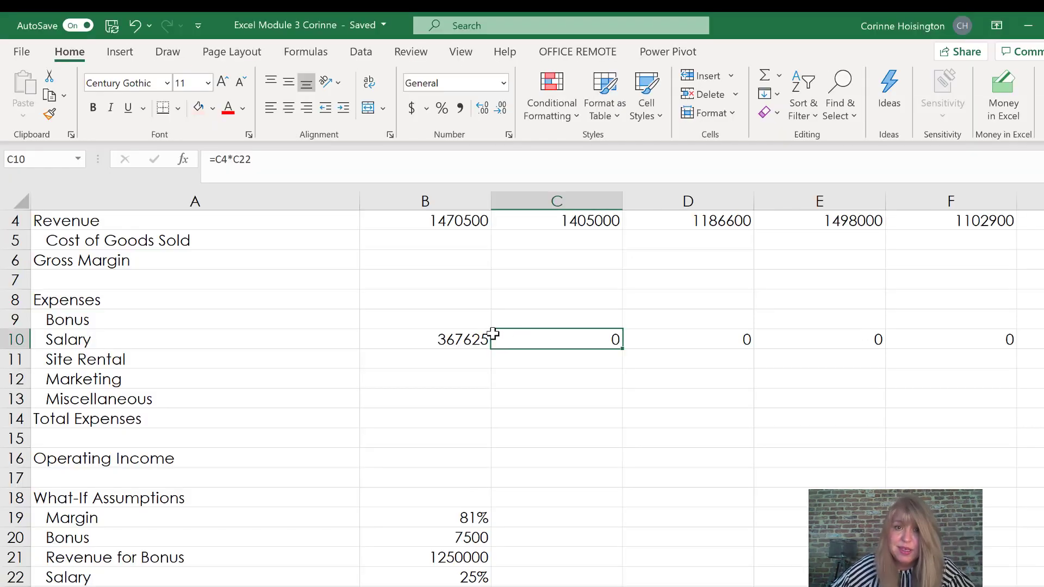
click(468, 334)
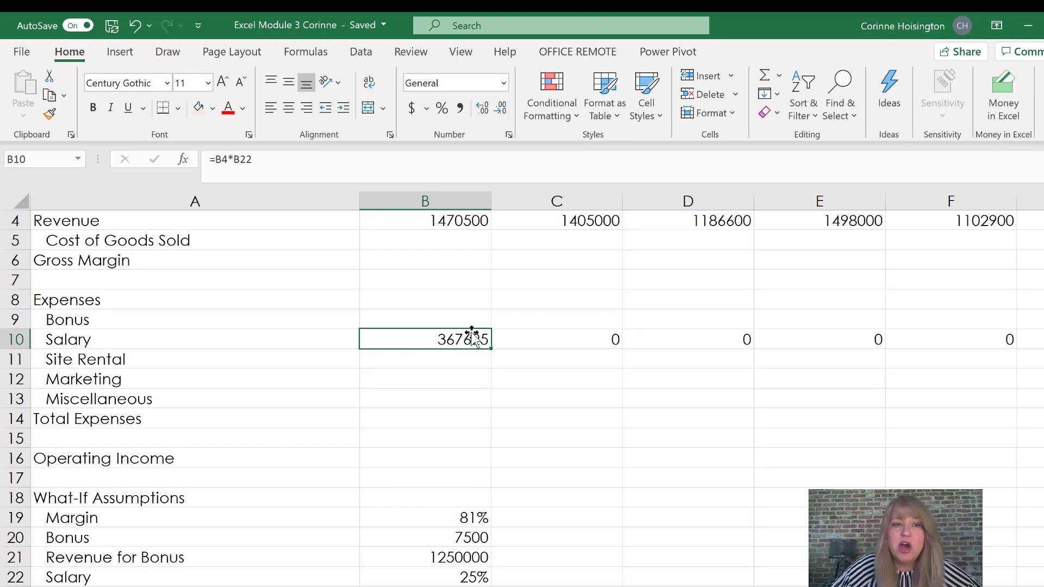
double_click(473, 339)
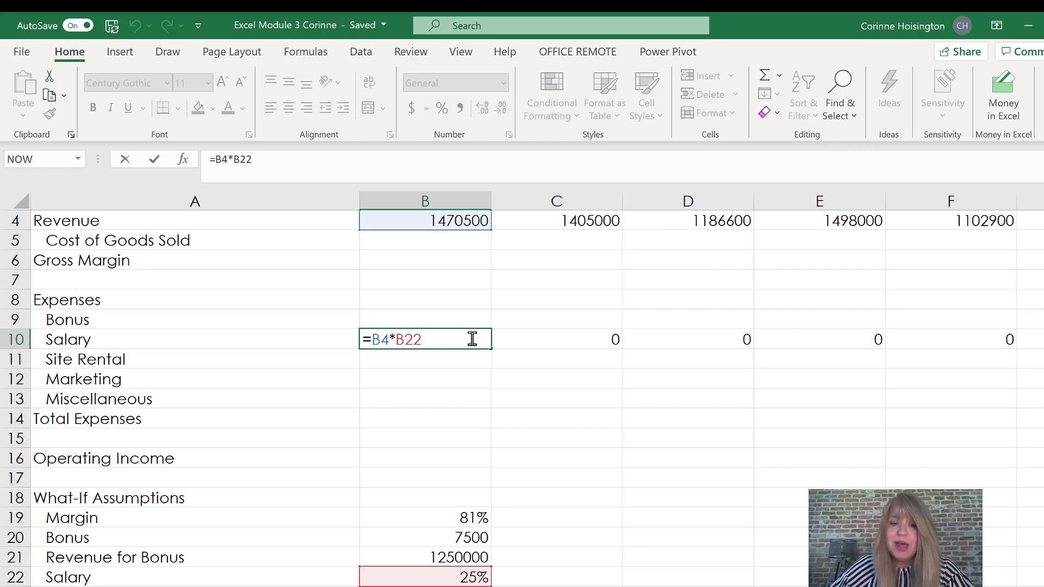
key(XF86AudioRaiseVolume)
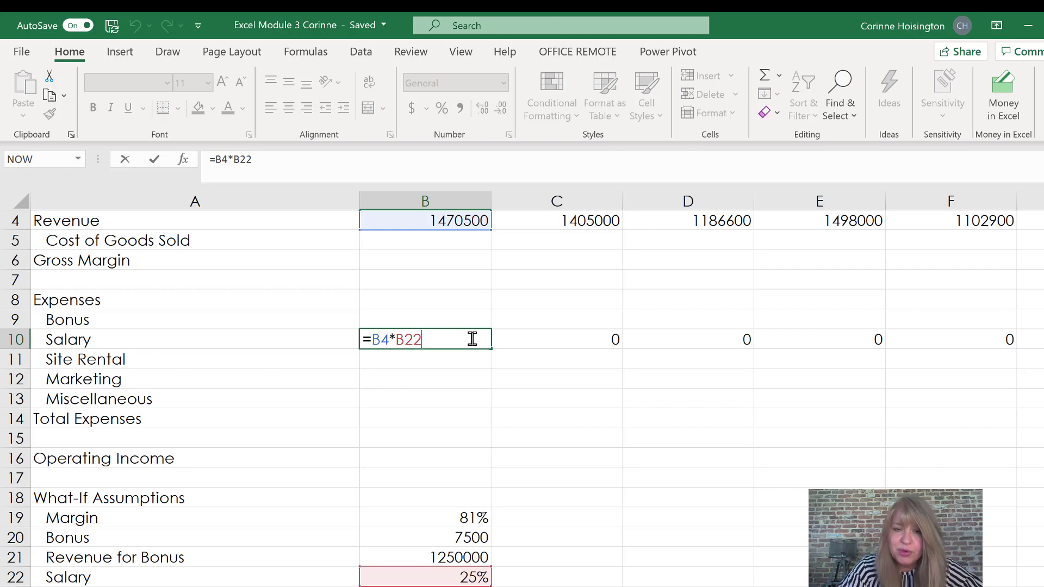
key(XF86AudioRaiseVolume)
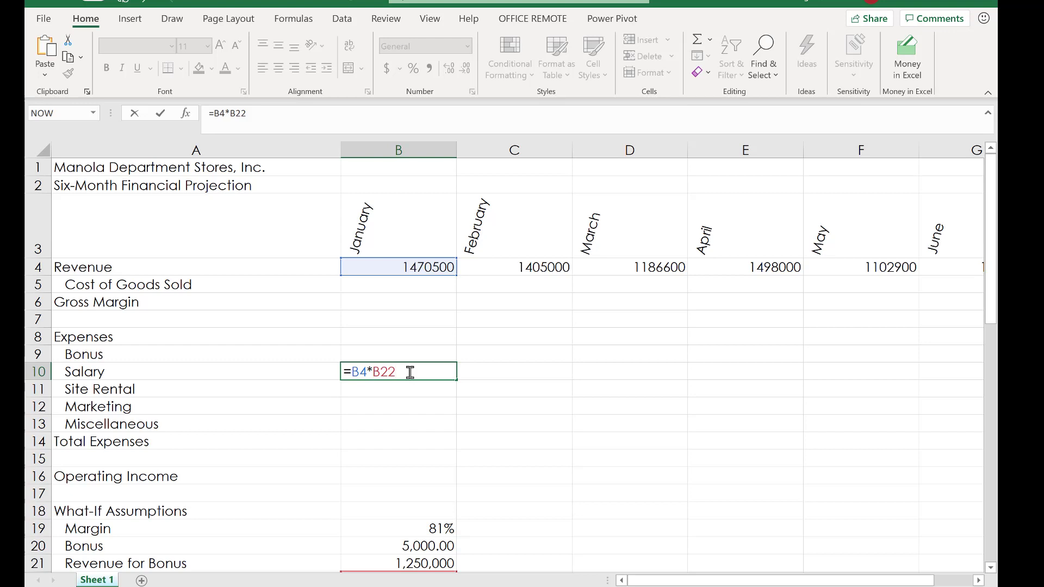
key(F4)
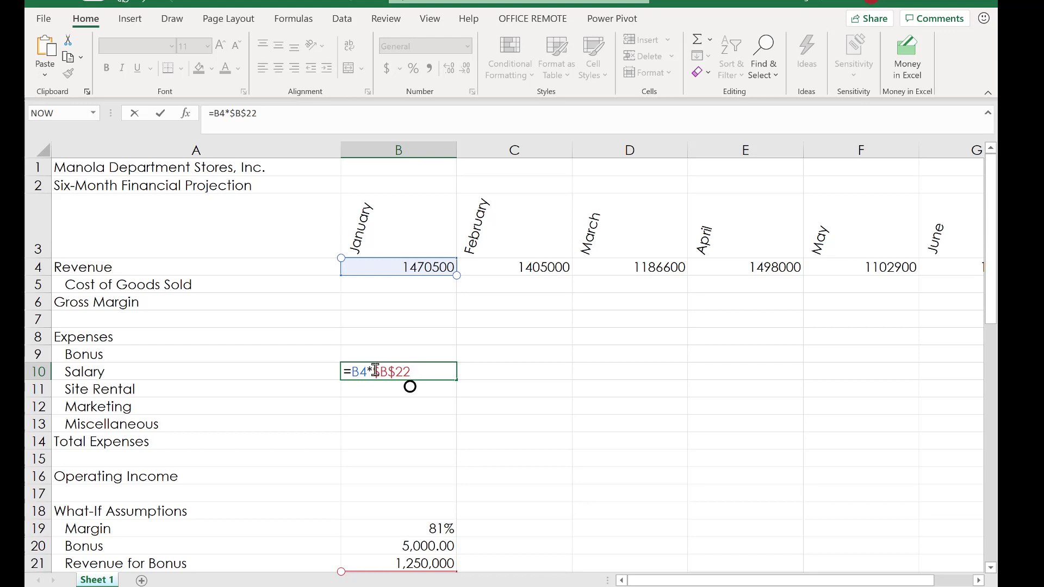
key(Return)
Fill the Salary formula from B10 across through June in G10 and clear the stray value in G11.
click(424, 373)
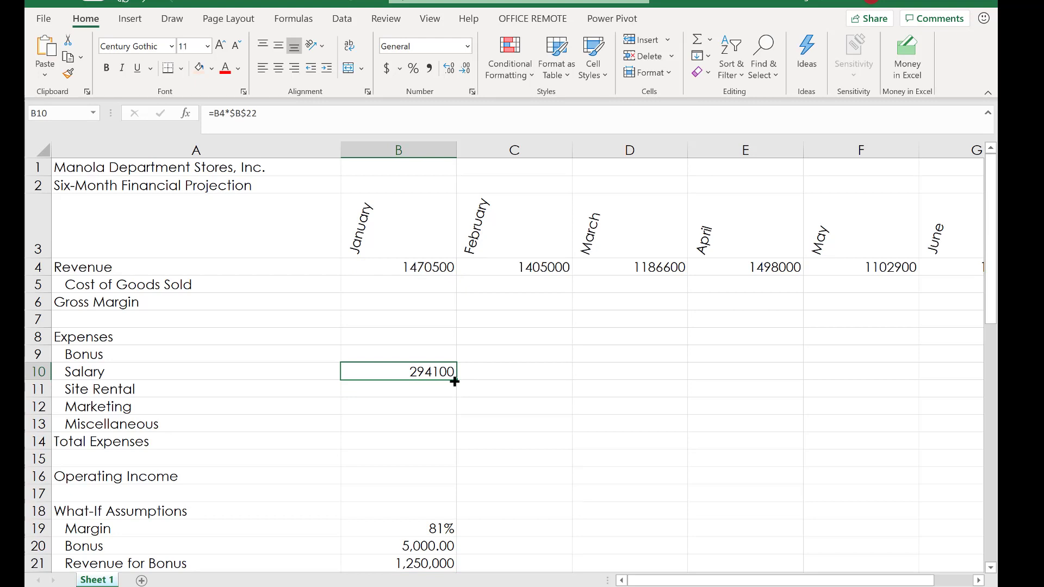
drag(454, 382, 618, 350)
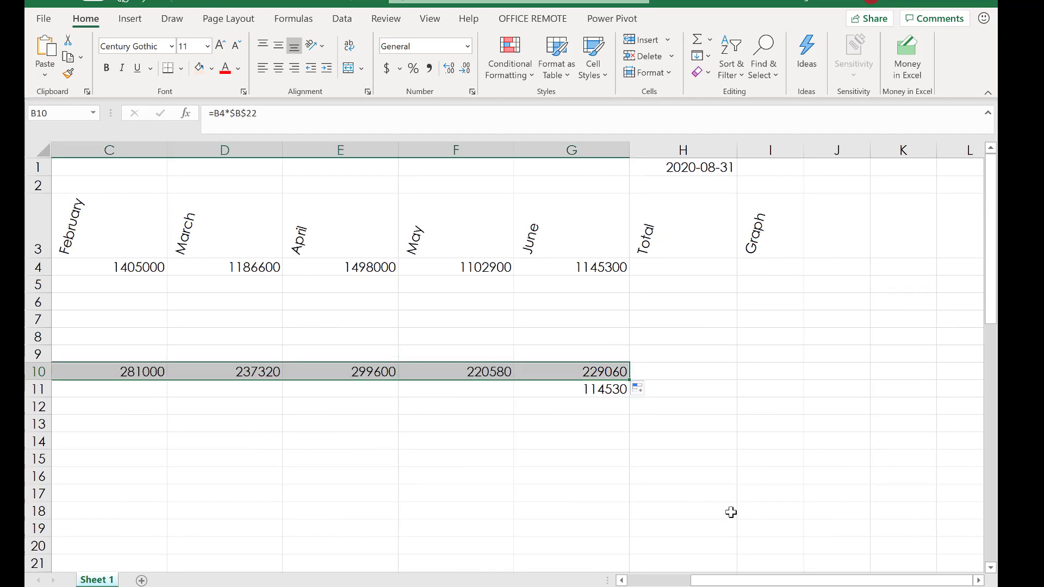
click(618, 389)
key(Delete)
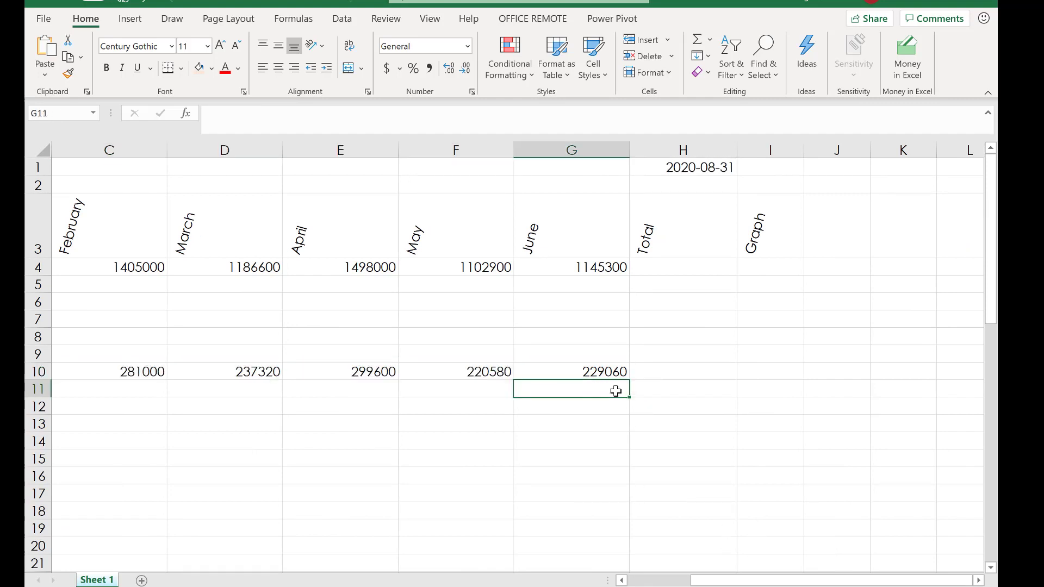
Inspect the filled Salary formulas in G10 and C10, checking which cells February's formula references.
click(603, 371)
drag(768, 578, 710, 578)
click(562, 375)
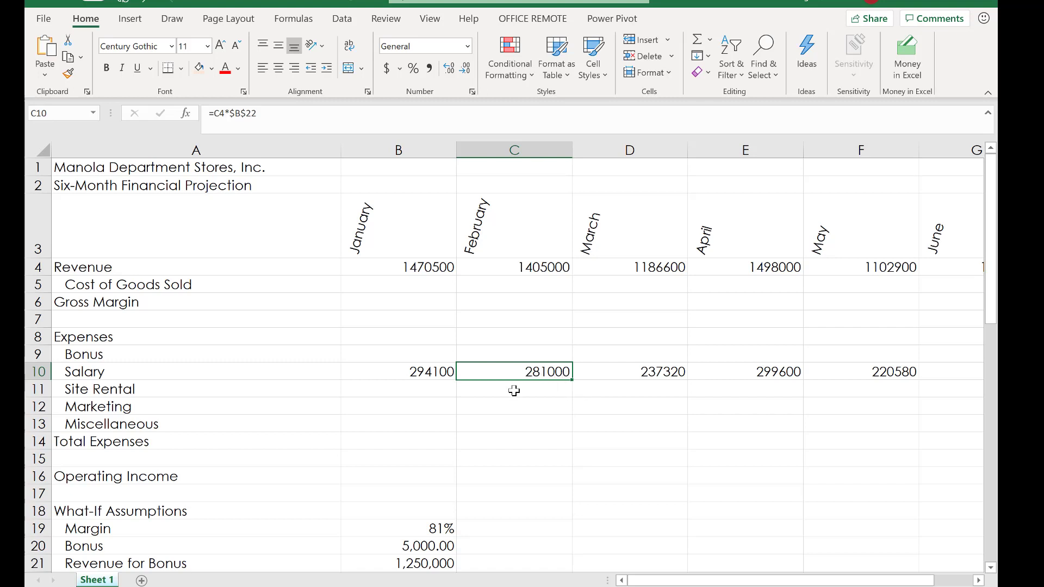
double_click(560, 372)
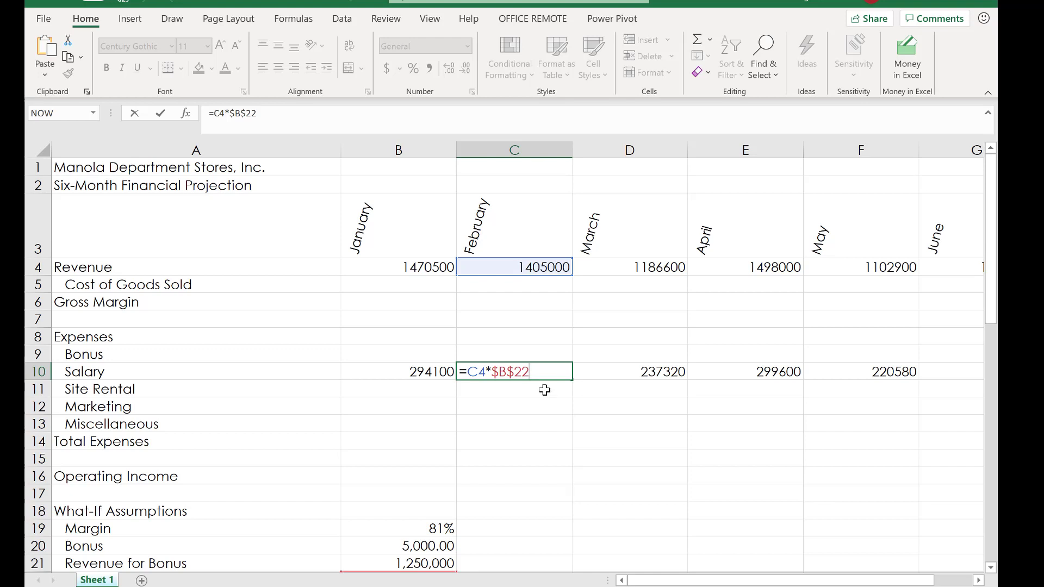
Enter the January Site Rental formula =B4*$B$23 in B11, with an absolute reference to the Site Rental assumption.
click(412, 389)
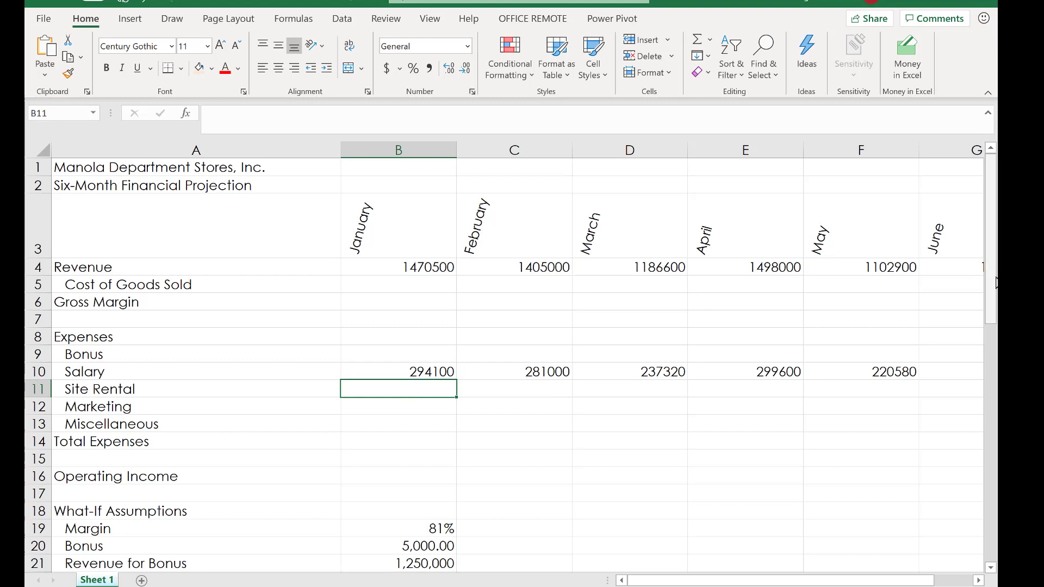
drag(995, 284, 995, 295)
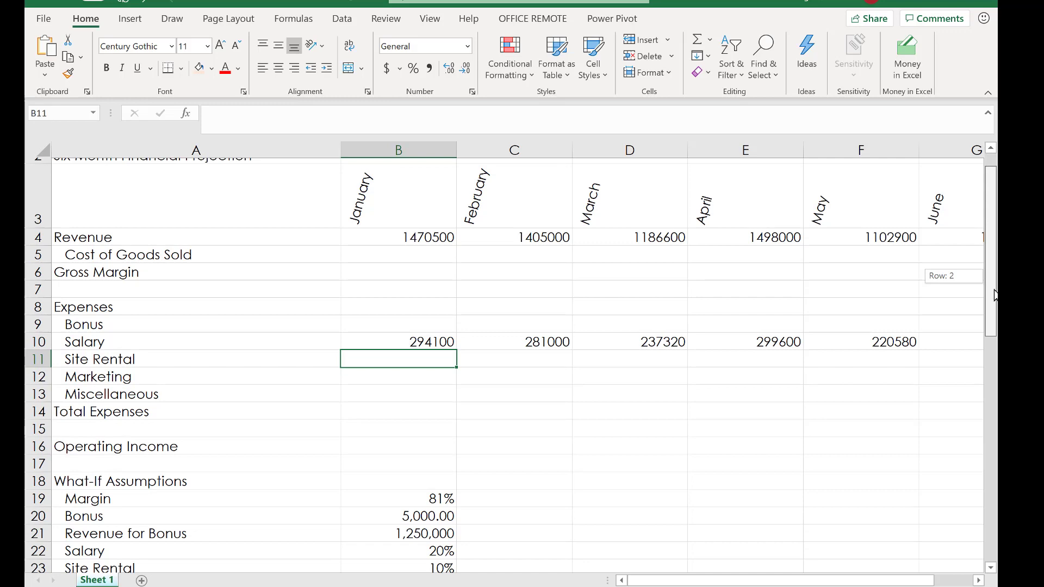
mouse_move(995, 295)
mouse_down()
mouse_move(996, 275)
mouse_move(996, 298)
mouse_up()
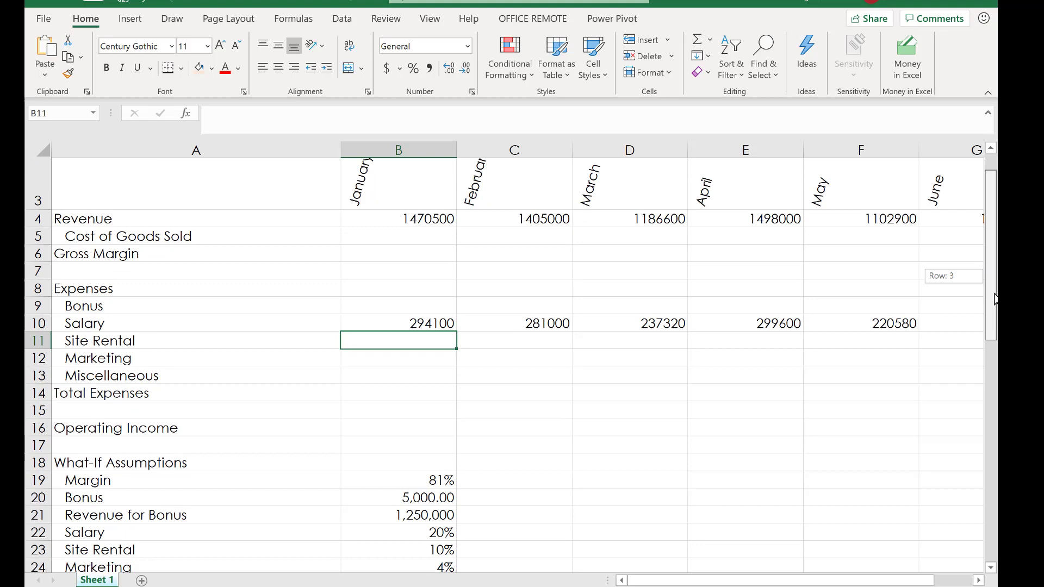
drag(995, 299, 996, 297)
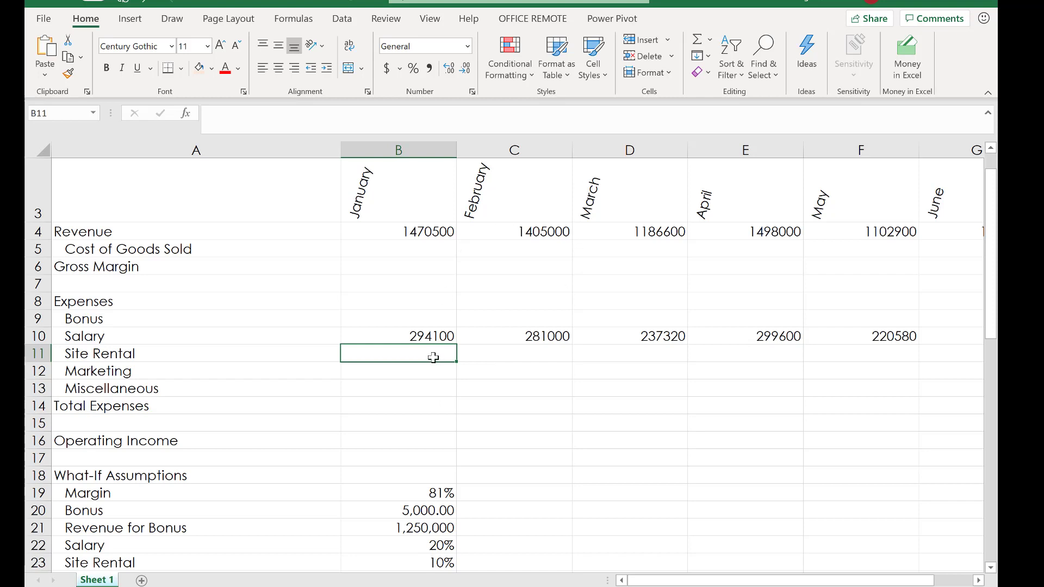
text(=)
click(413, 240)
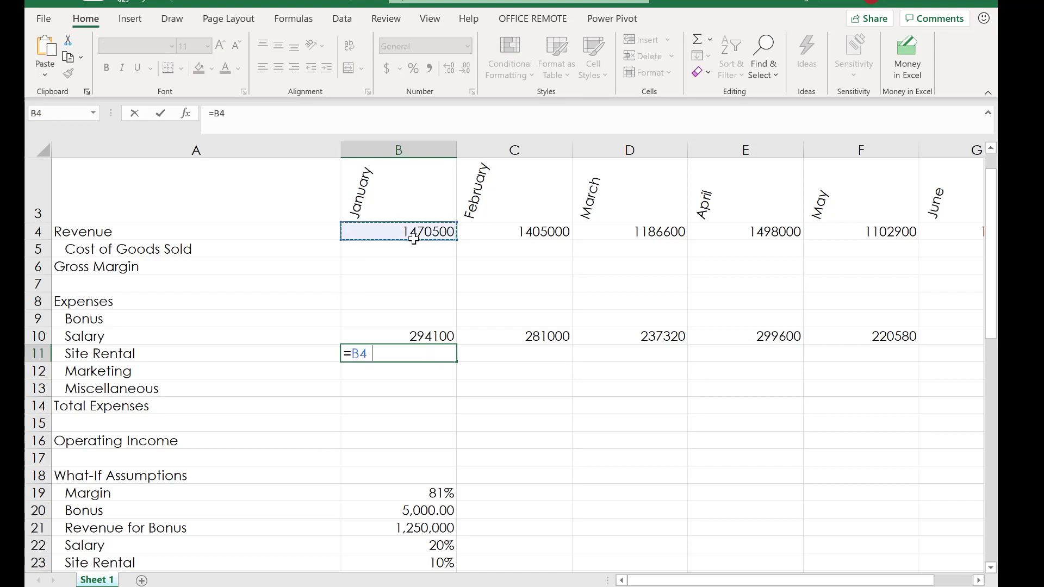
text(*)
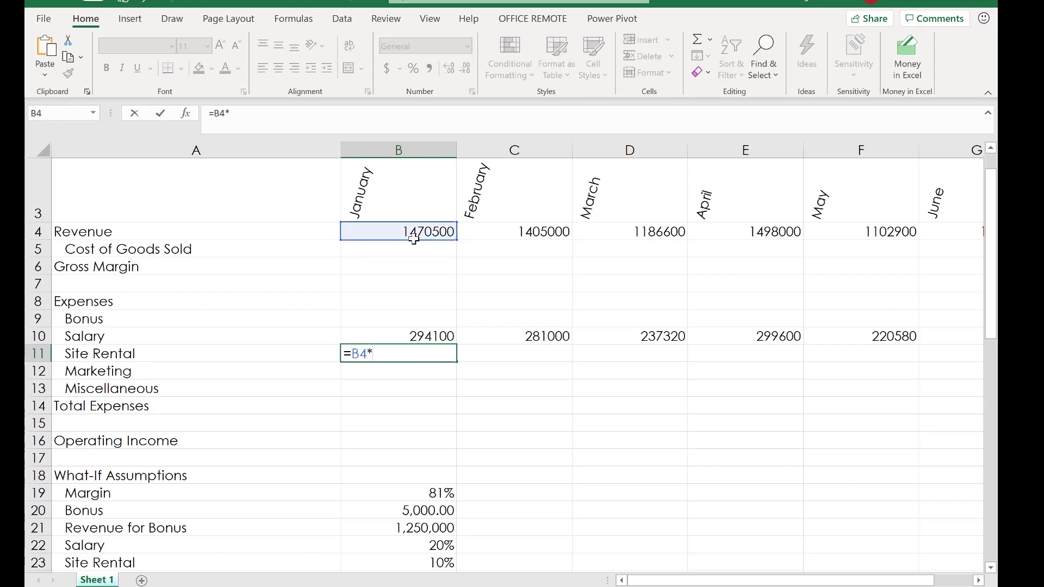
click(417, 568)
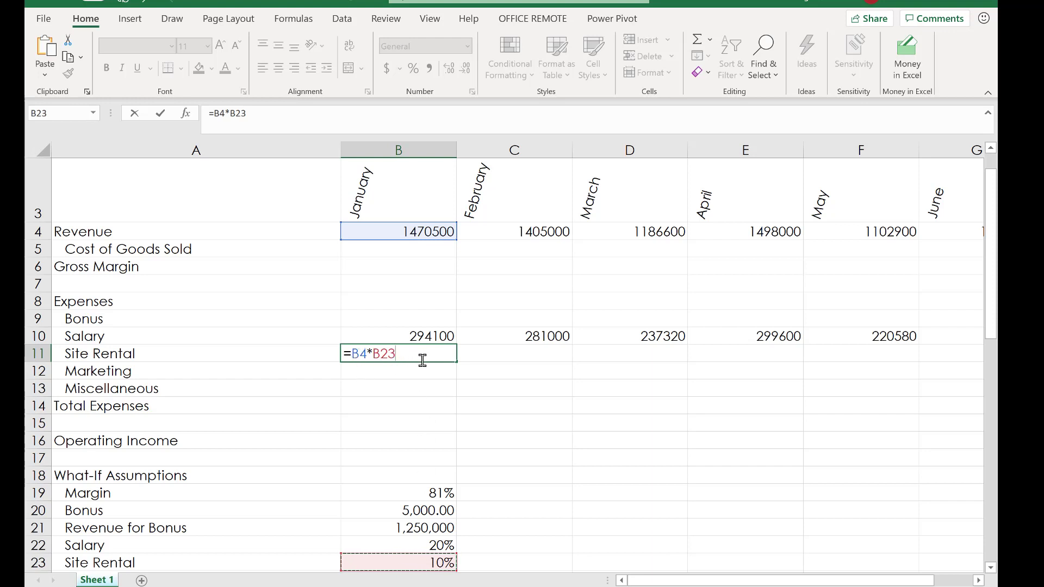
key(F4)
key(Return)
Fill the Site Rental formula from B11 across through June in G11.
click(452, 360)
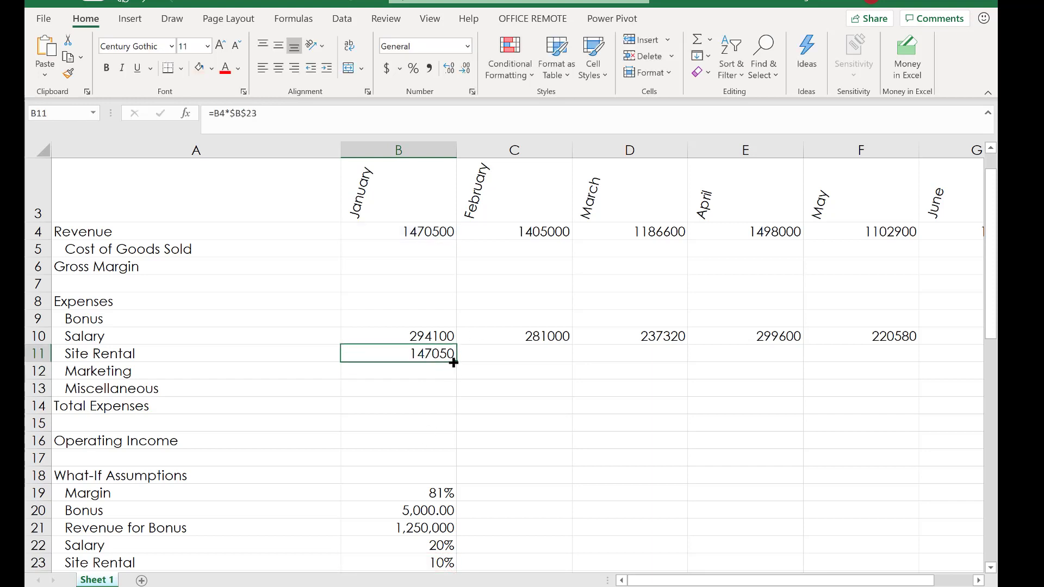
drag(454, 363, 725, 376)
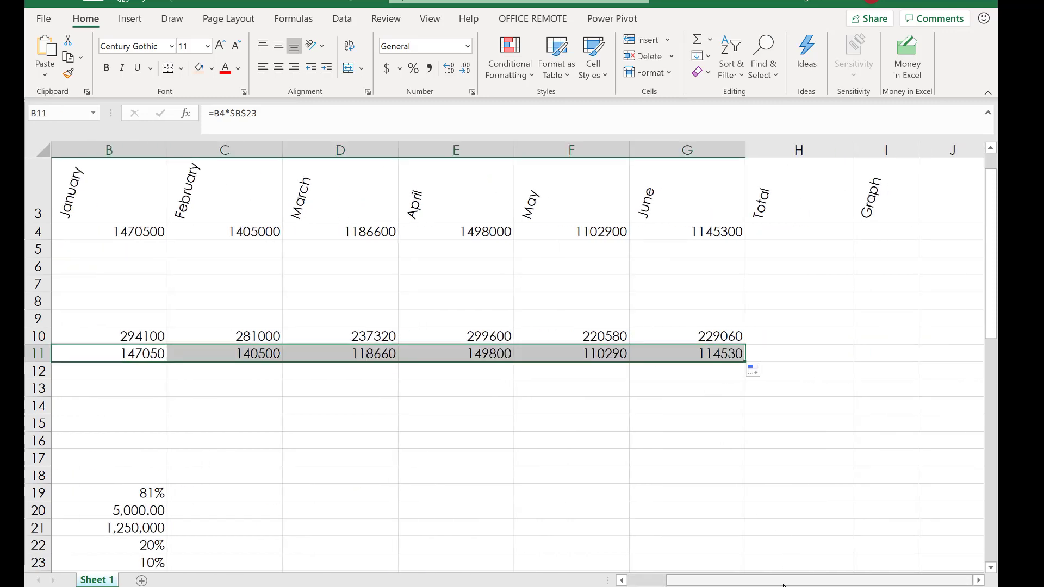
drag(784, 585, 745, 585)
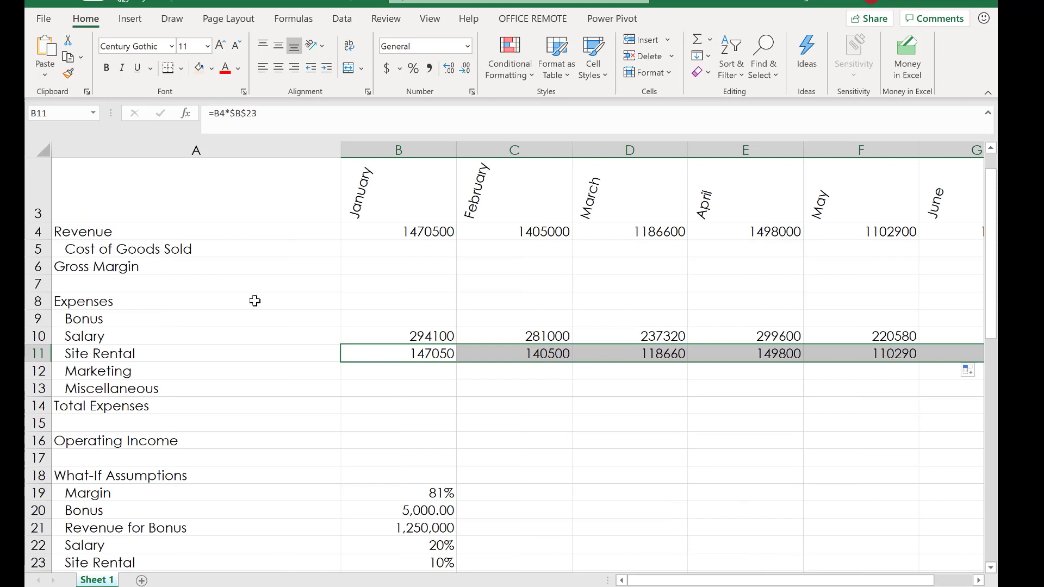
Enter the January Marketing formula =B4*$B$24 in B12, with an absolute reference to the Marketing assumption.
click(399, 369)
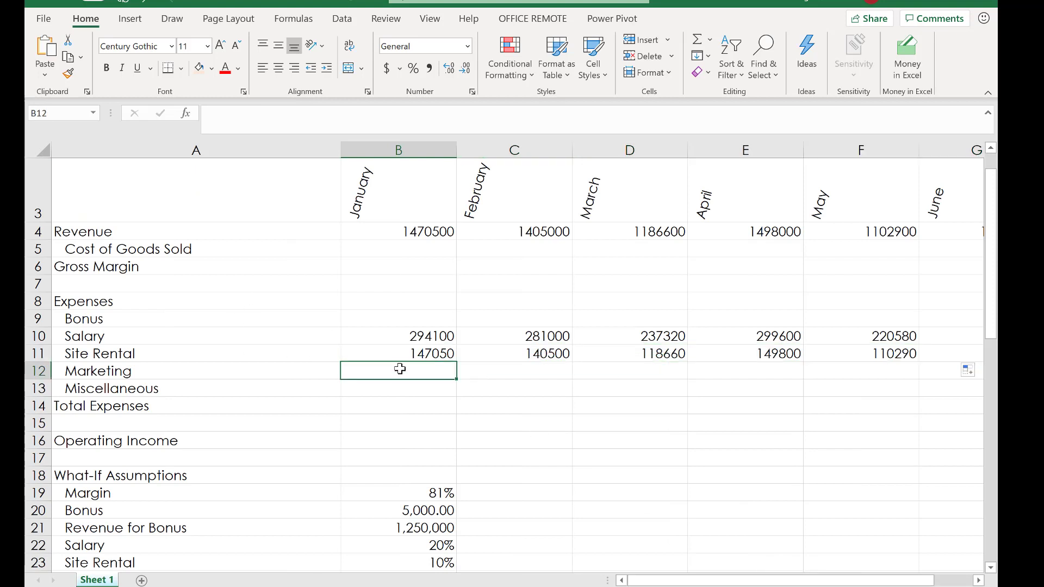
text(=)
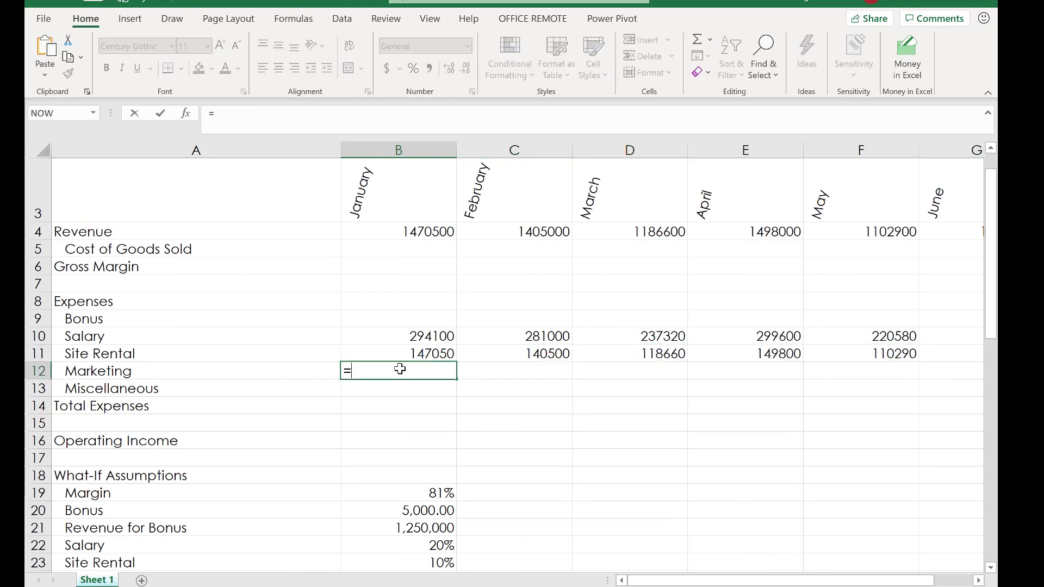
click(409, 234)
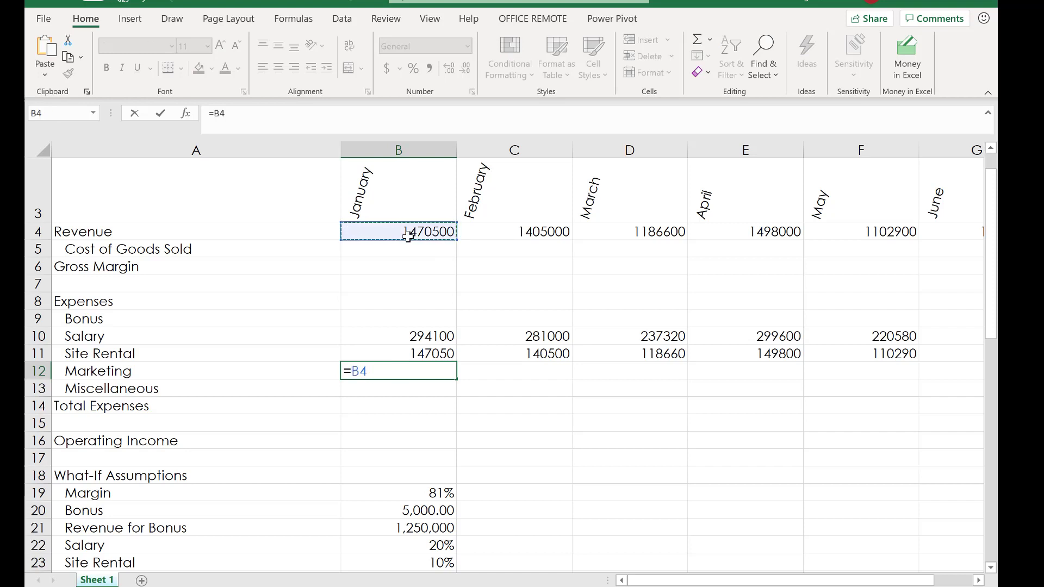
text(*)
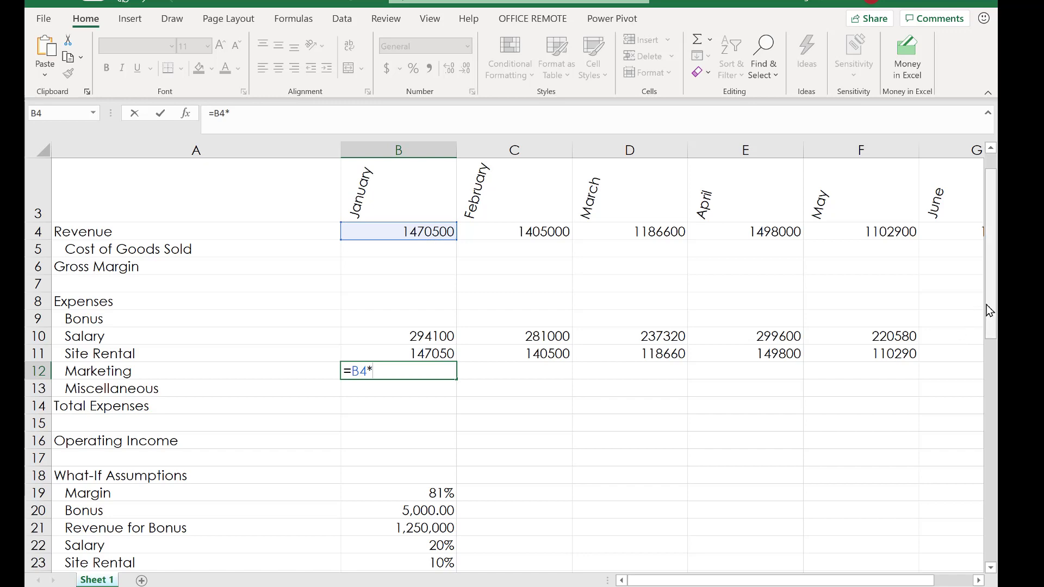
drag(994, 306, 993, 328)
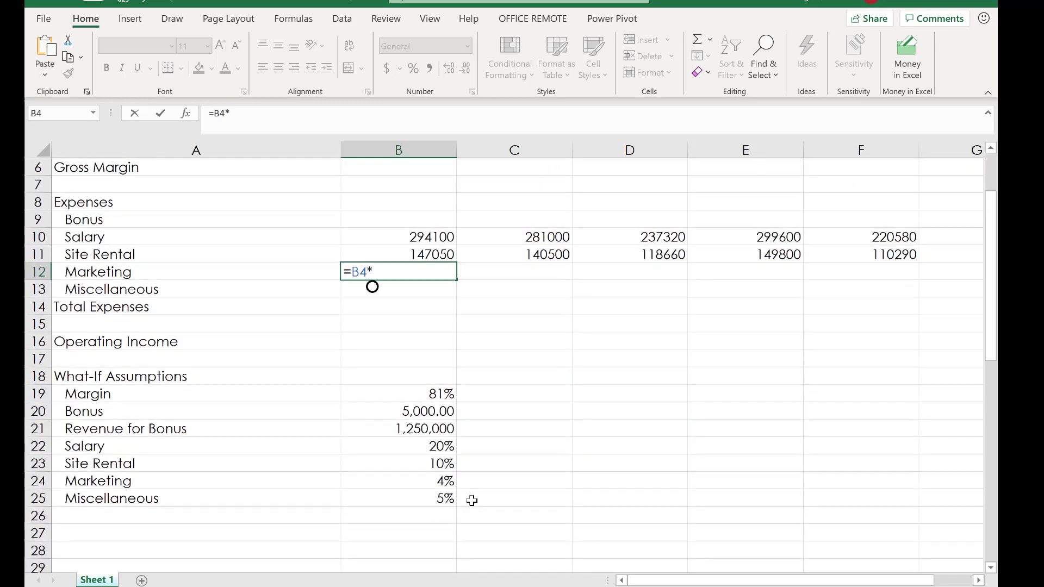
click(437, 483)
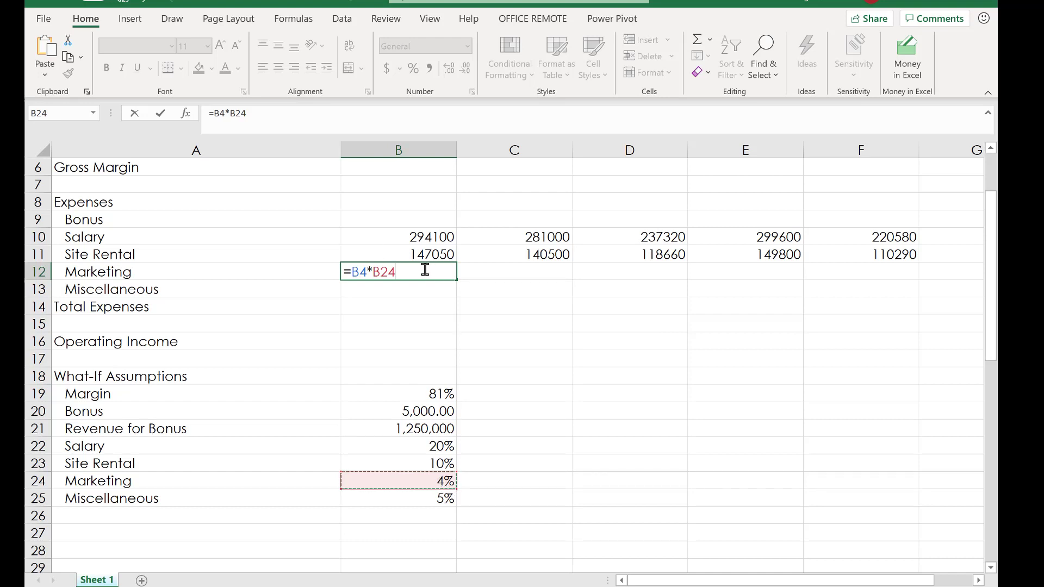
key(F4)
key(Return)
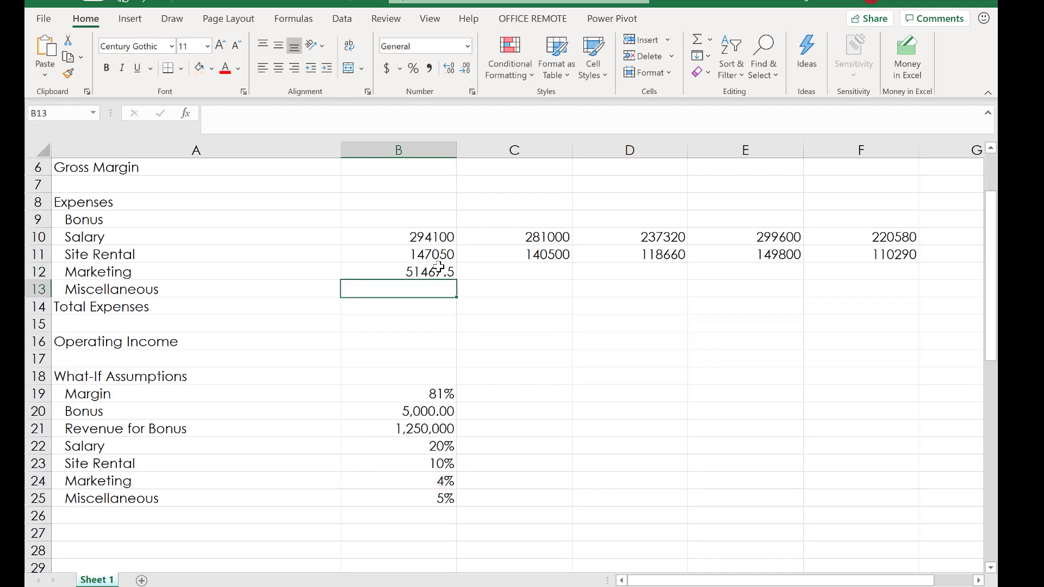
Fill the Marketing formula from B12 across through June in G12.
click(436, 270)
drag(459, 280, 711, 298)
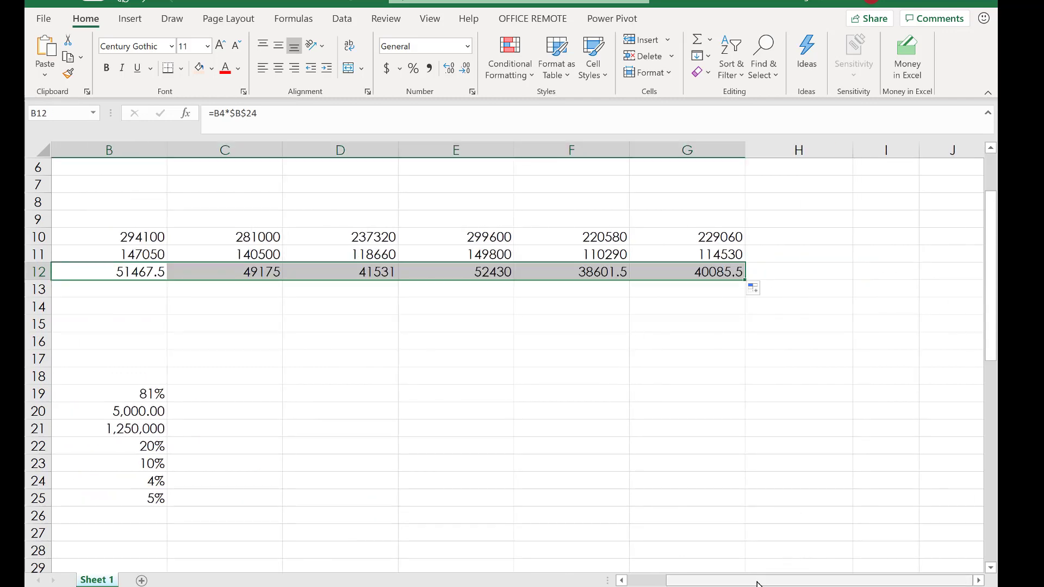
drag(758, 580, 719, 581)
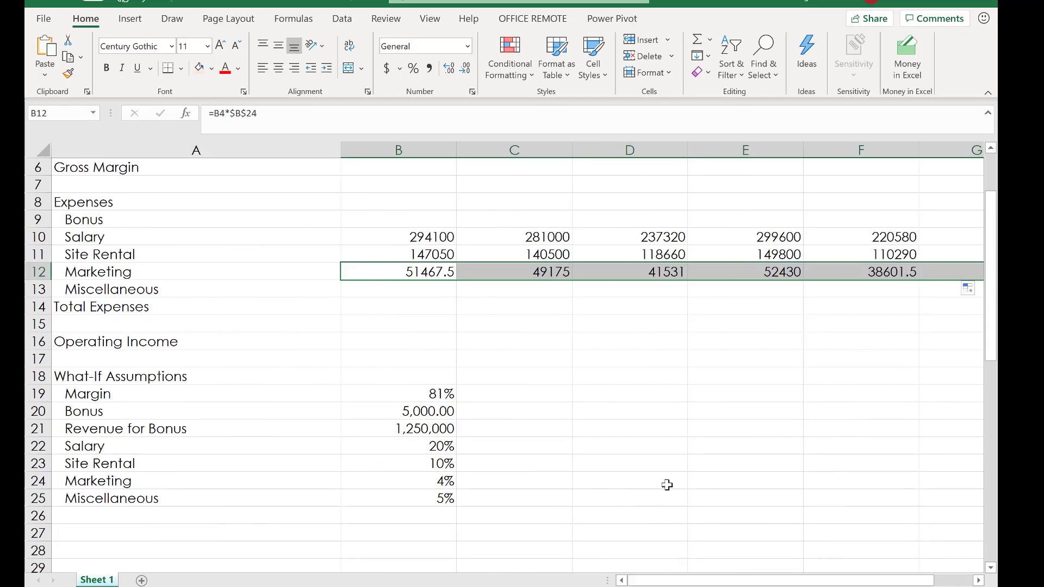
Enter the January Miscellaneous formula =B4*$B$25 in B13, with an absolute reference to the Miscellaneous assumption.
click(417, 291)
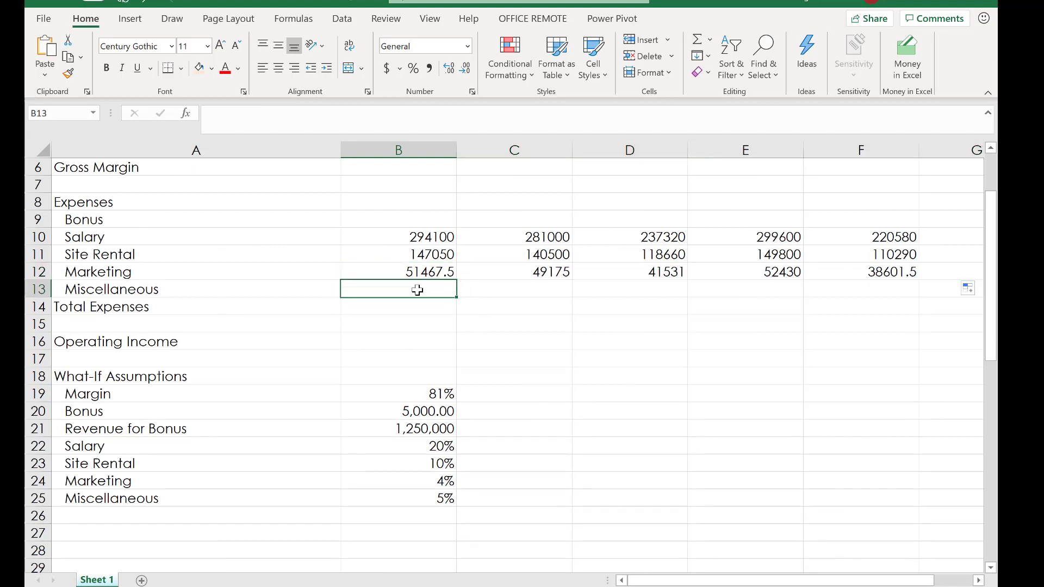
text(=)
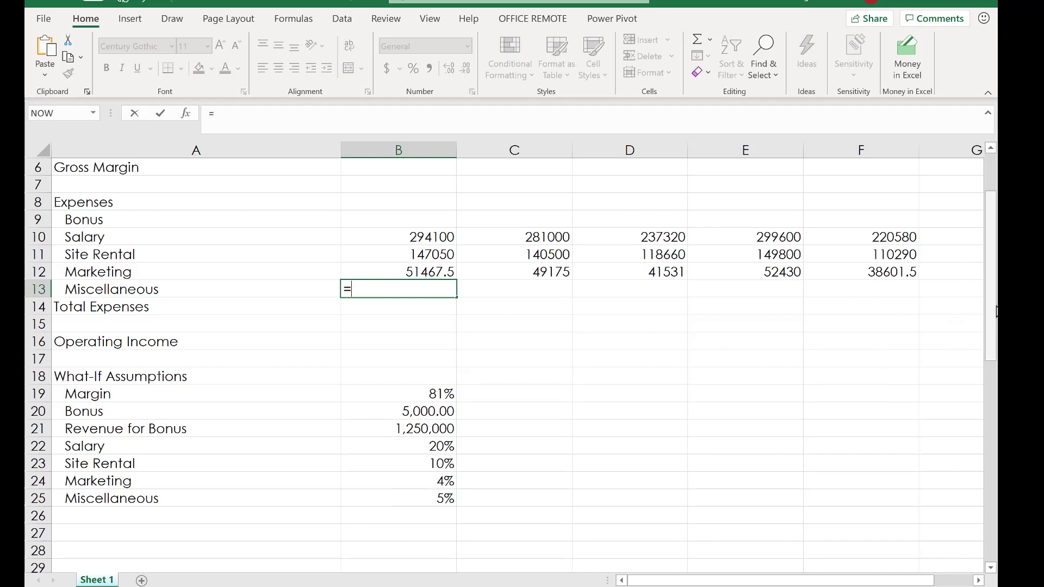
drag(992, 285, 996, 260)
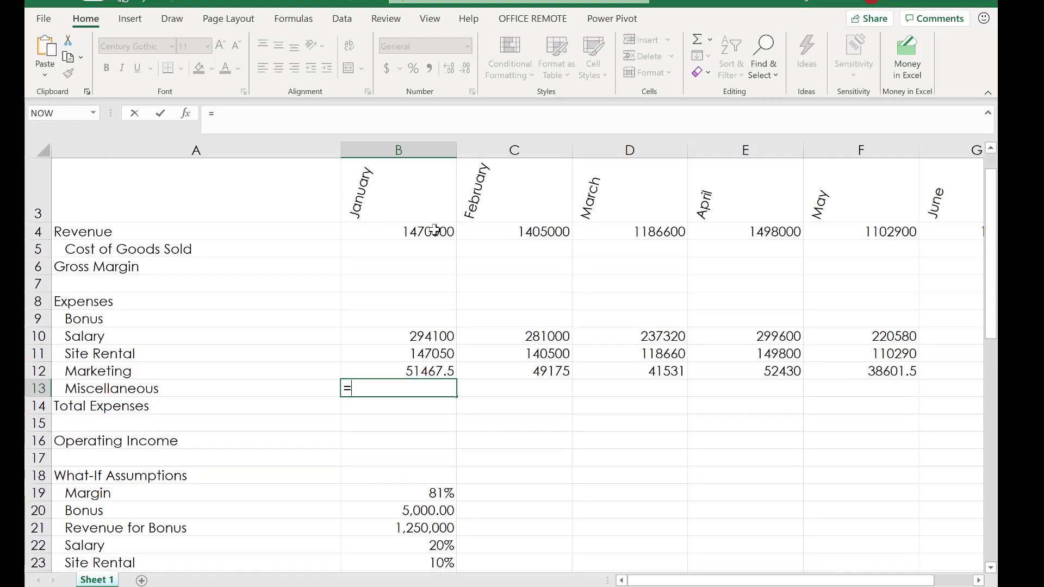
click(435, 230)
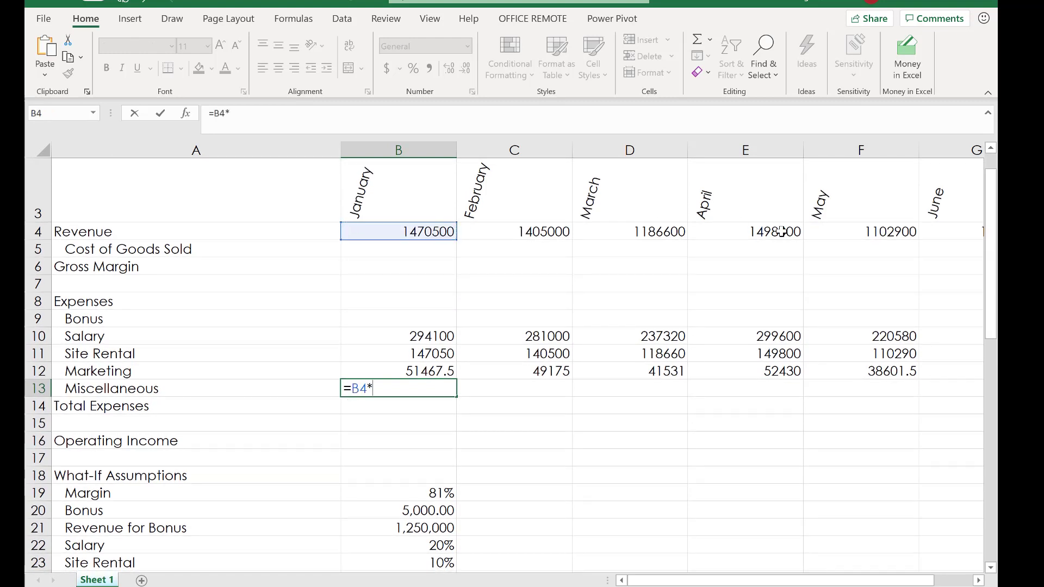
drag(997, 317, 997, 350)
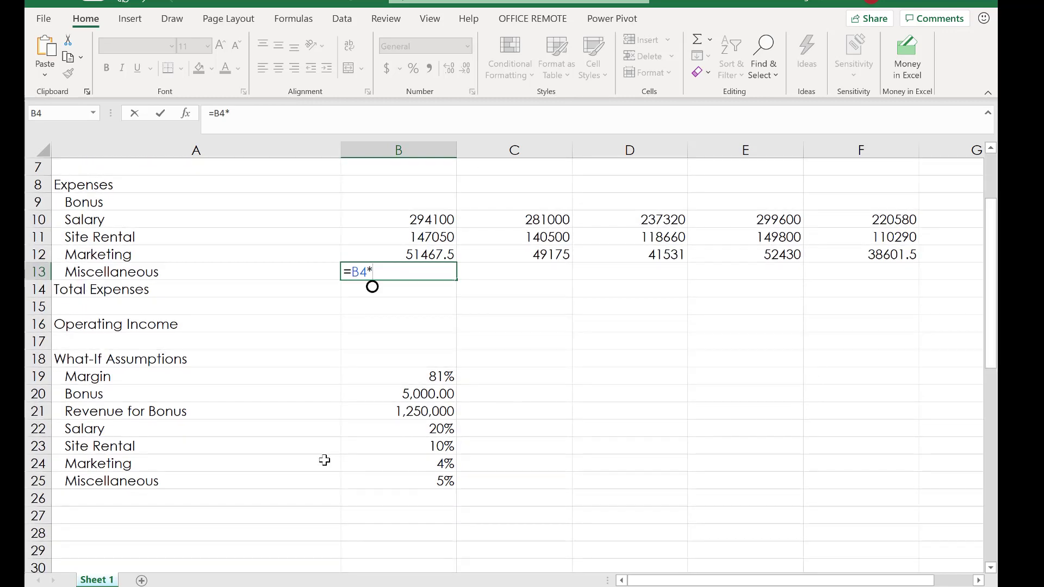
click(407, 484)
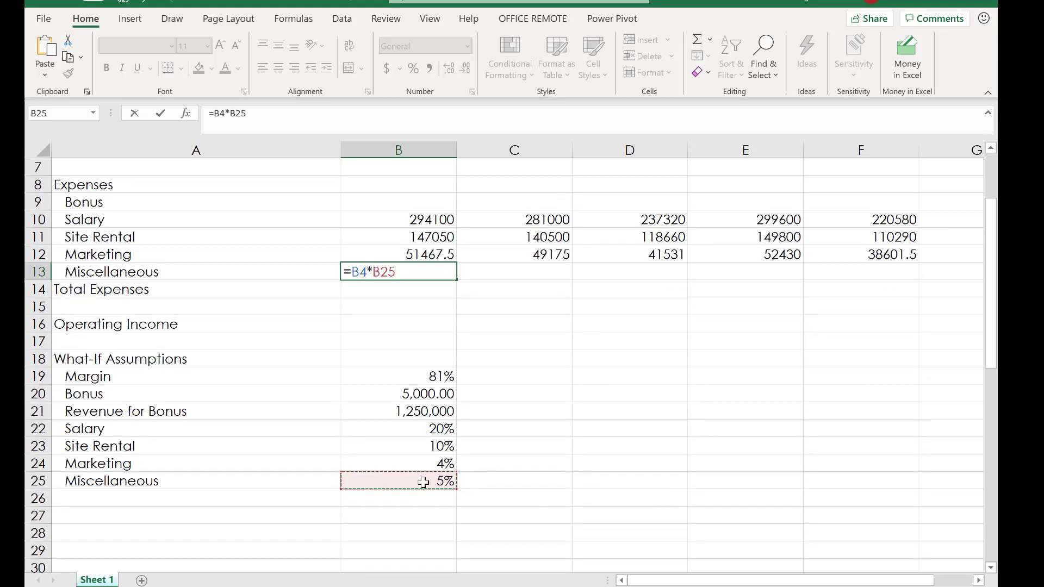
click(373, 272)
text($)
key(Right)
text($)
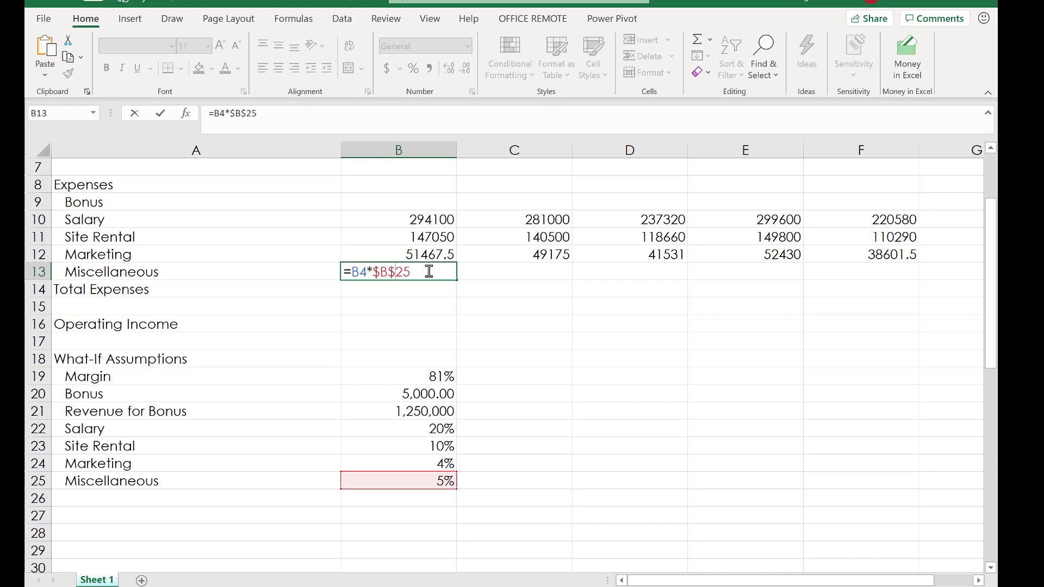
key(Return)
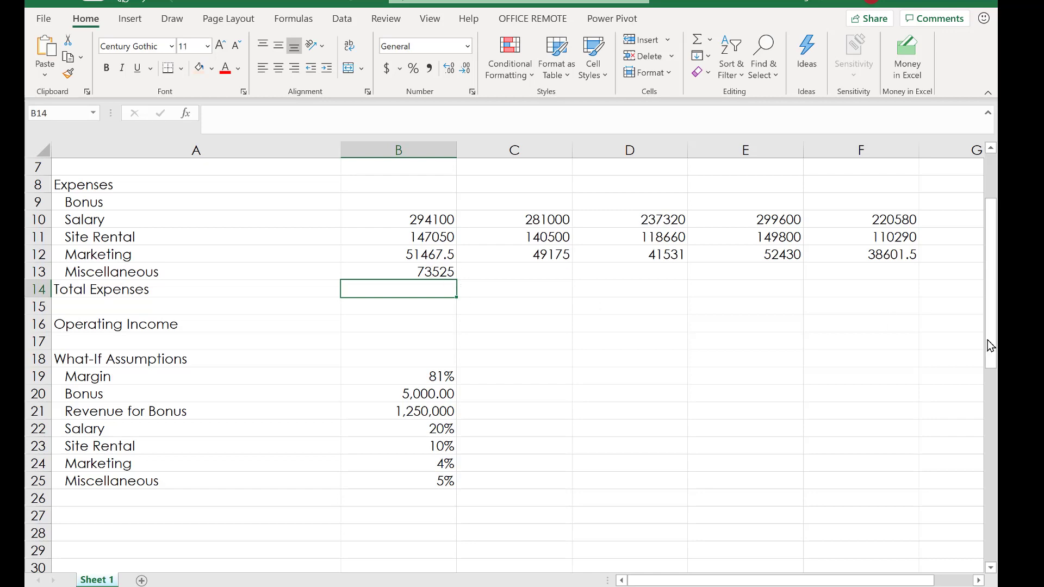
Fill the Miscellaneous formula from B13 across through June in G13.
drag(991, 345, 991, 302)
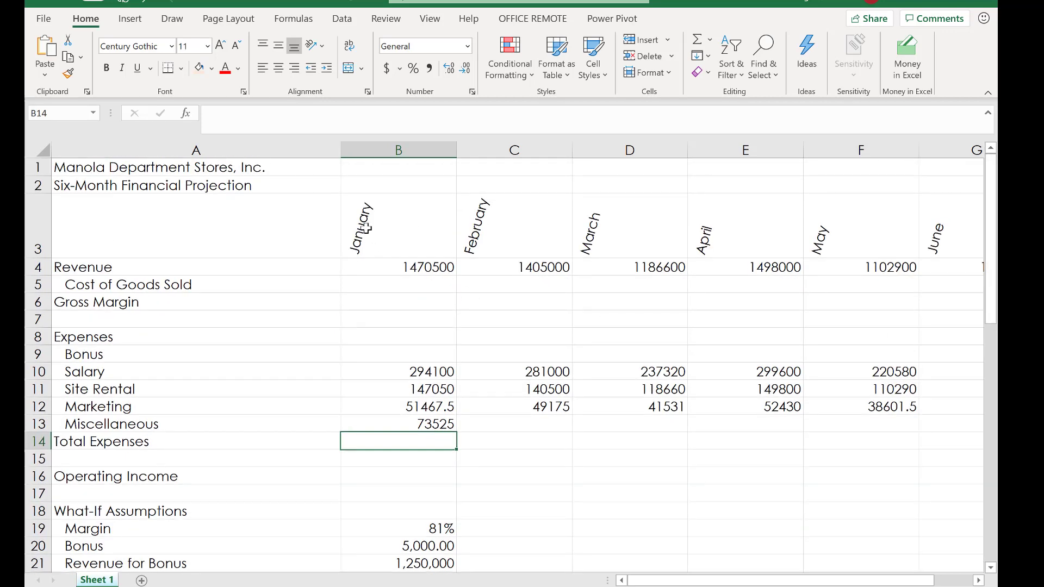
click(441, 425)
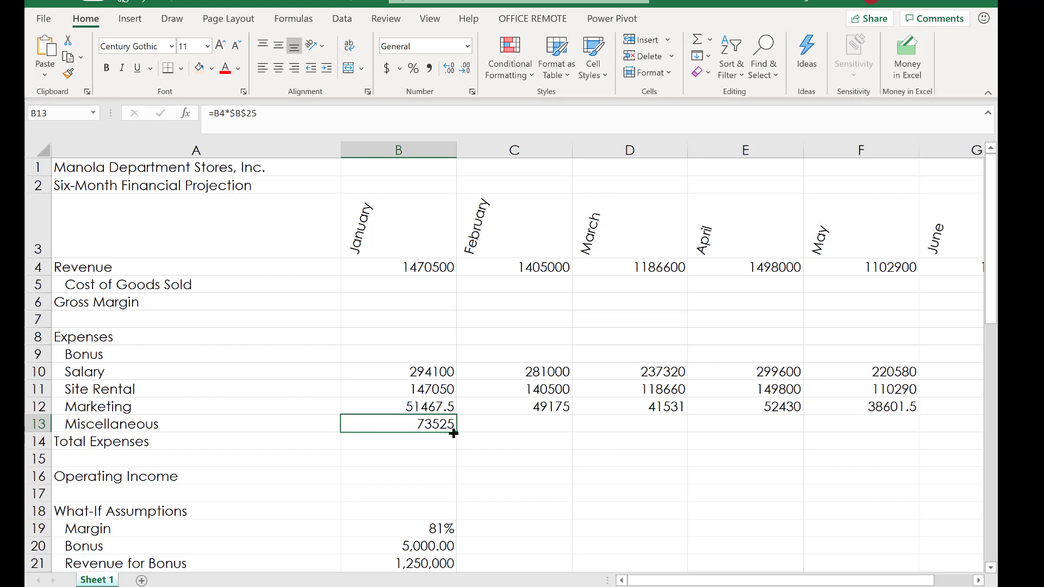
drag(458, 431, 771, 440)
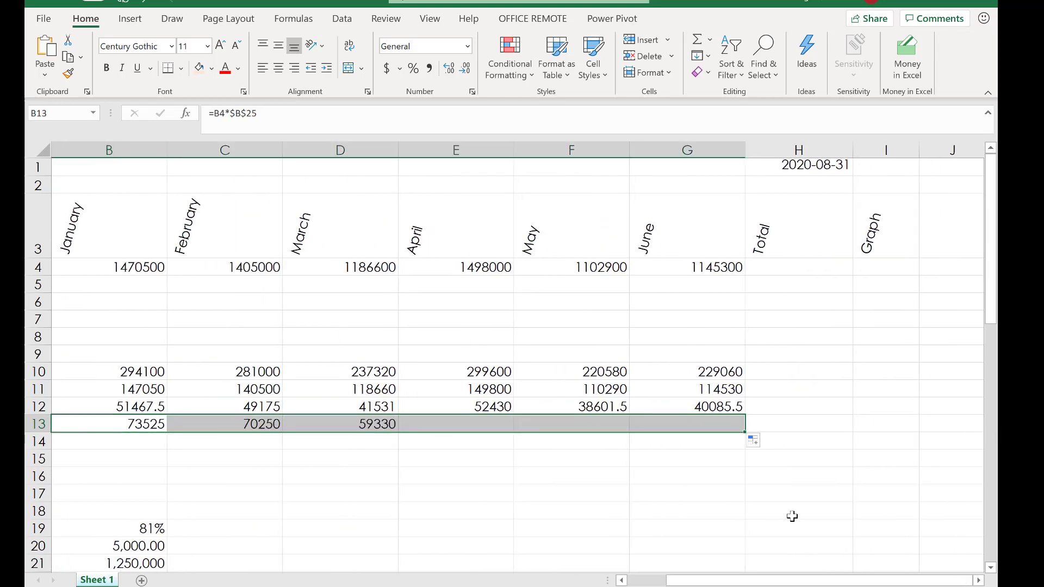
drag(682, 581, 644, 582)
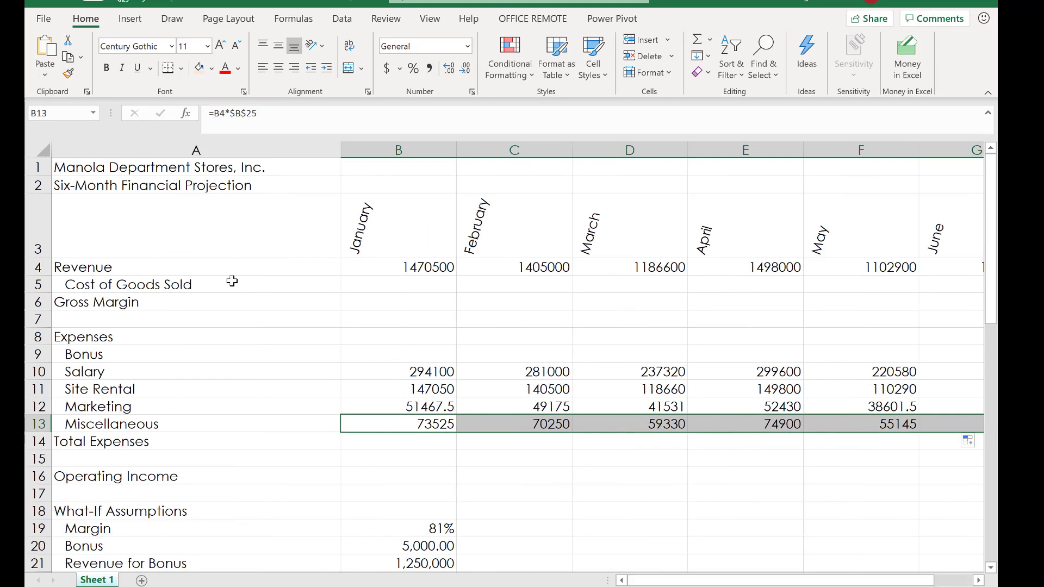
Check the Margin assumption's exact value in B19 and dismiss the incoming chat notification.
click(398, 284)
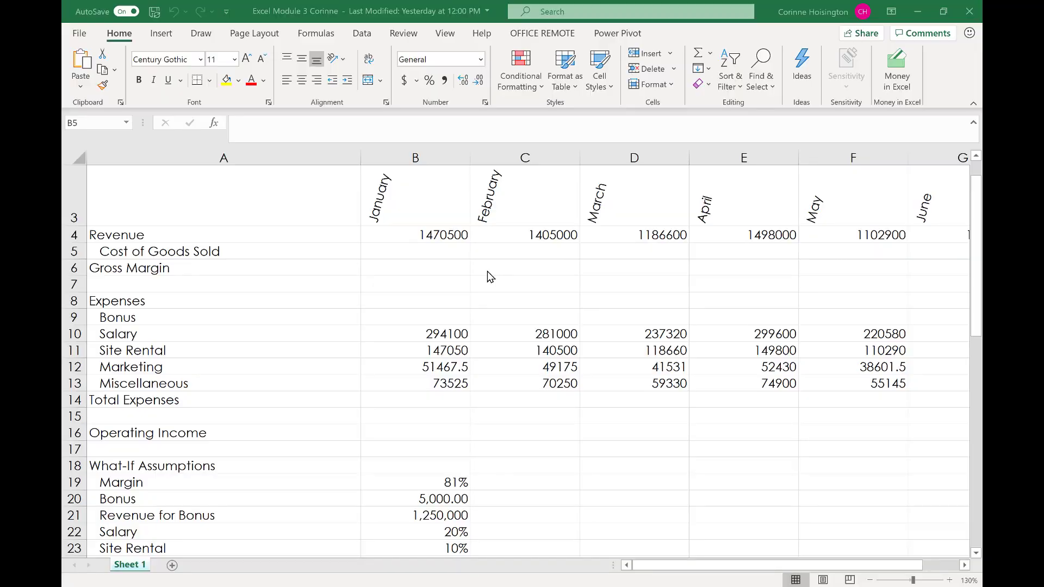
click(441, 250)
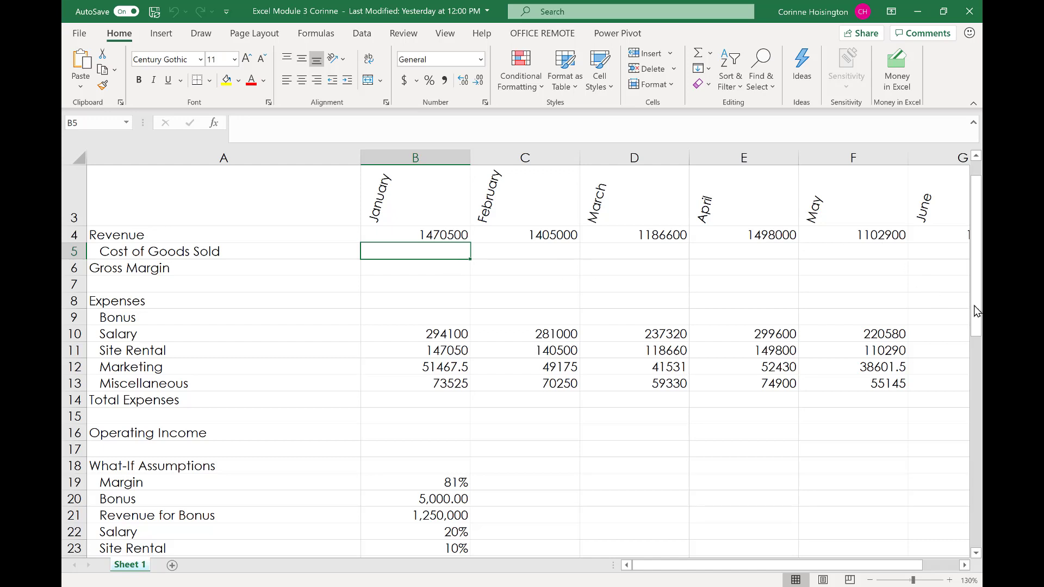
drag(978, 308, 977, 282)
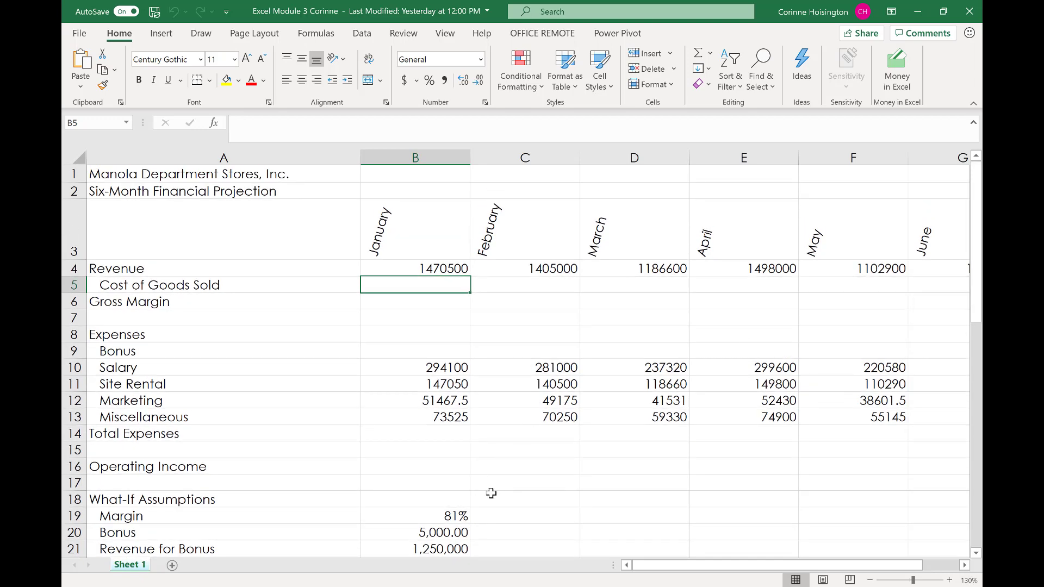
click(458, 516)
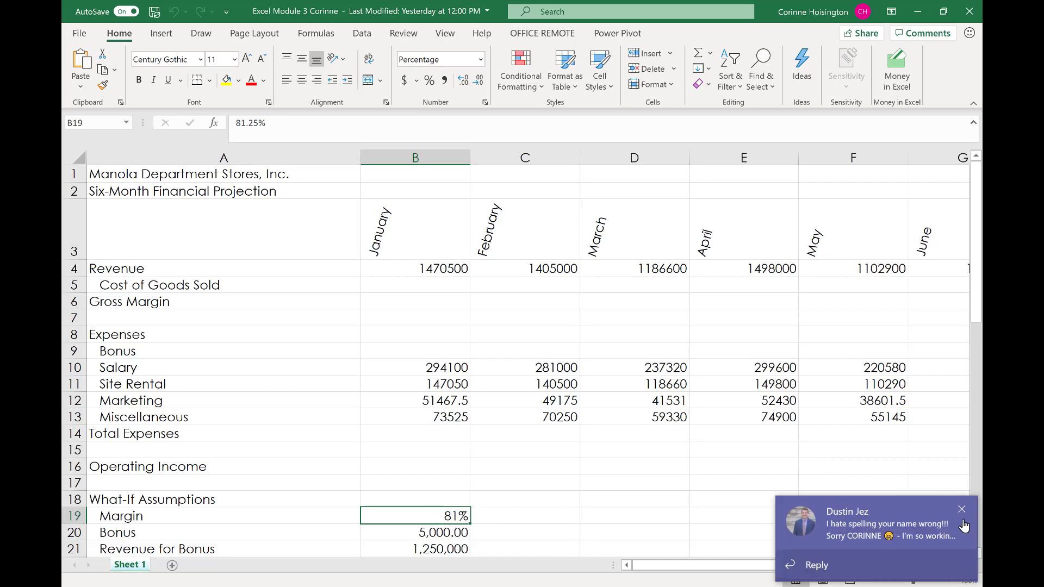
click(963, 509)
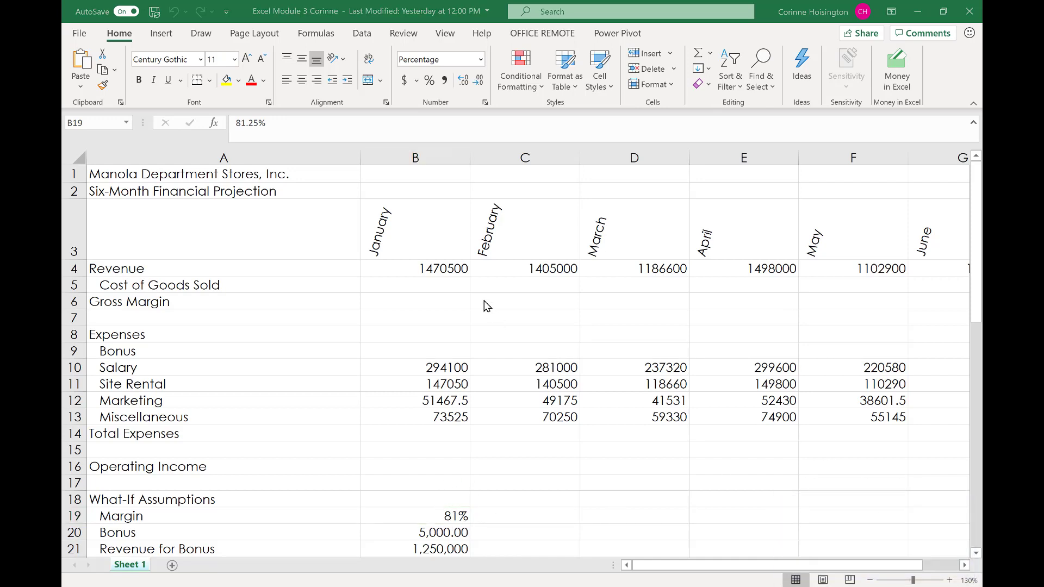
Enter the January Cost of Goods Sold formula =B4*(1-$B$19) in B5, with an absolute reference to the Margin assumption.
click(433, 284)
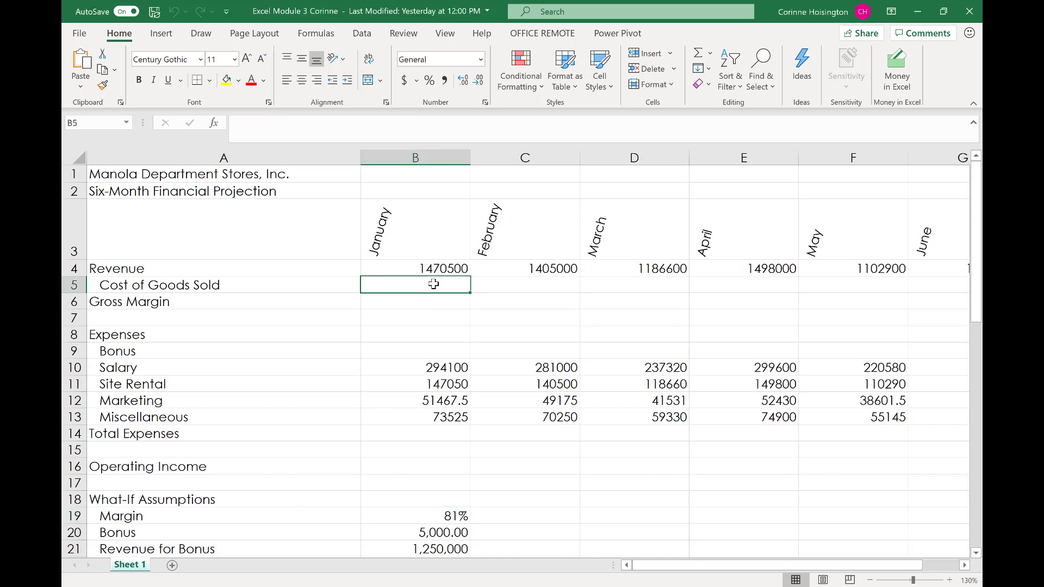
text(=)
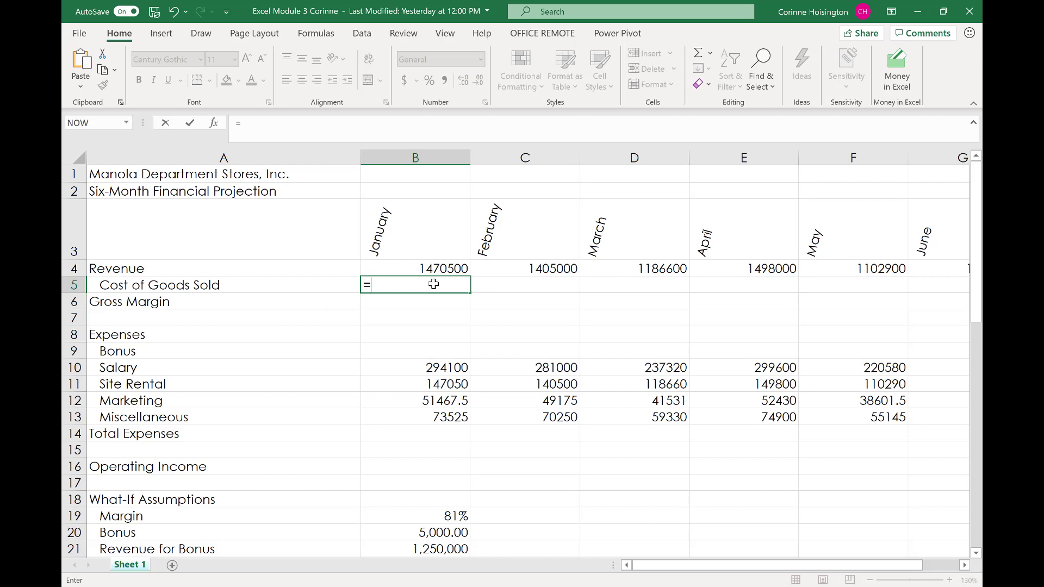
click(431, 267)
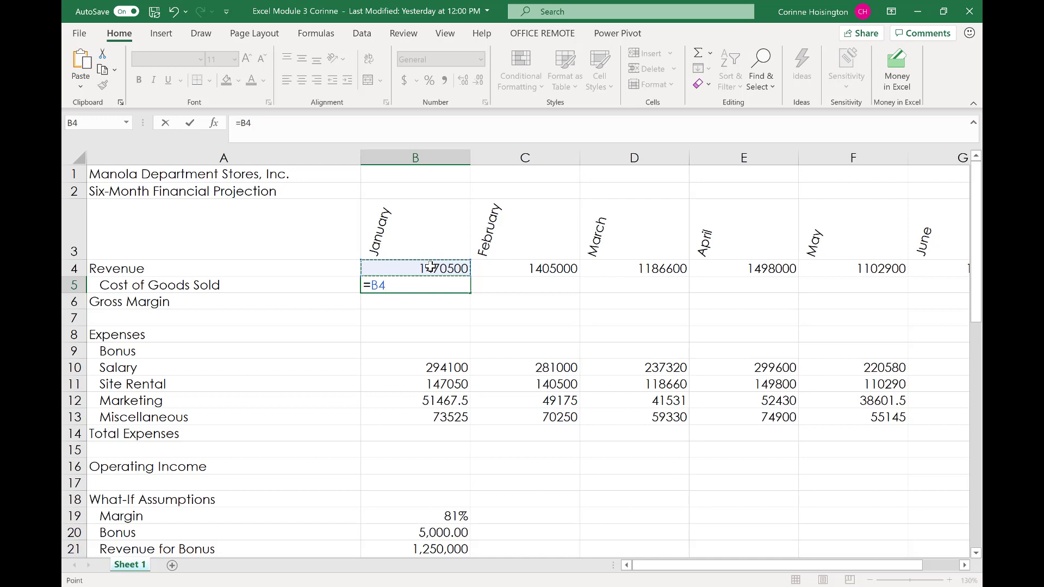
text(*(1-)
click(445, 517)
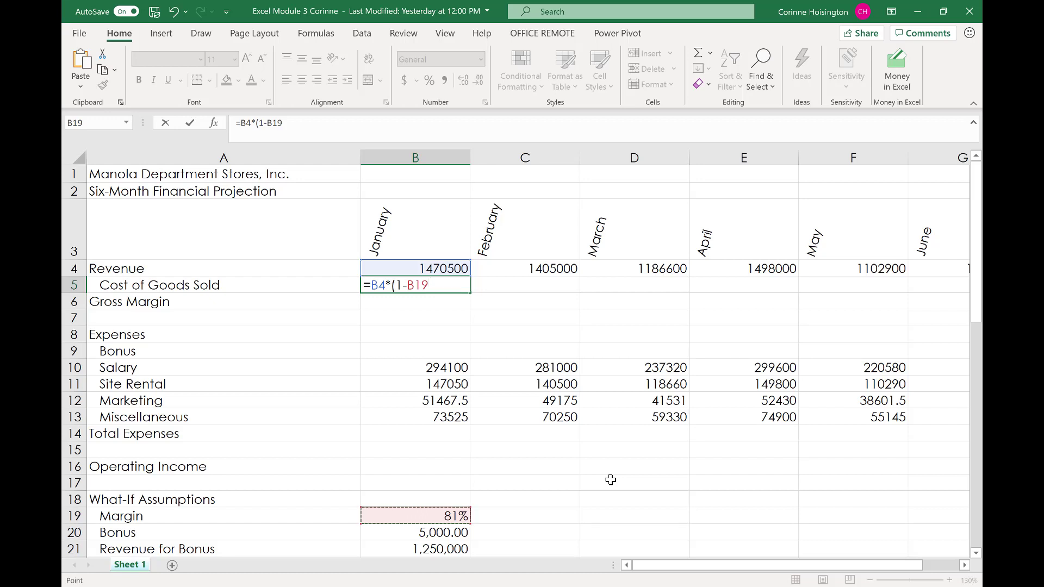
text())
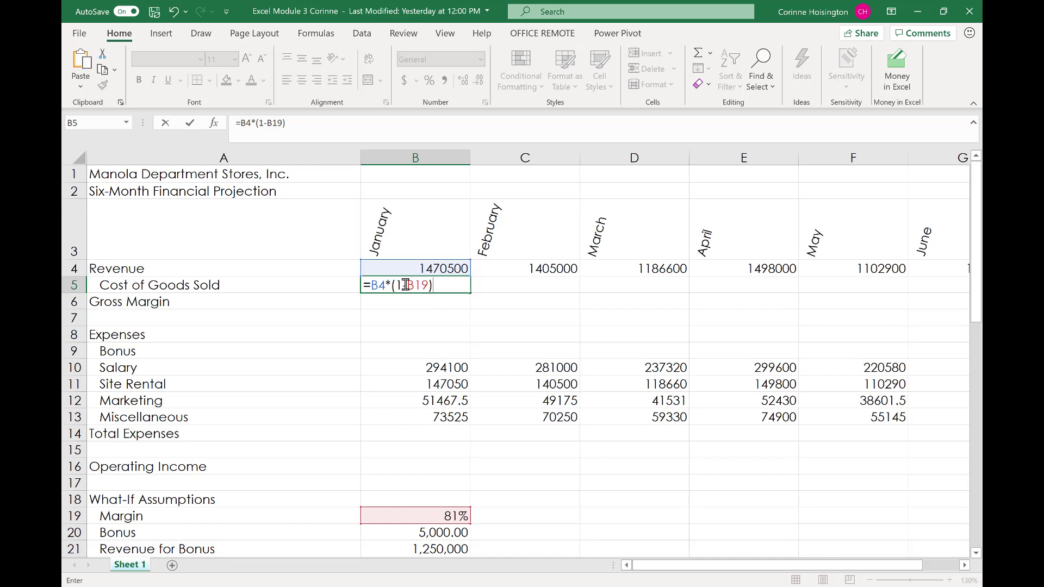
key(F4)
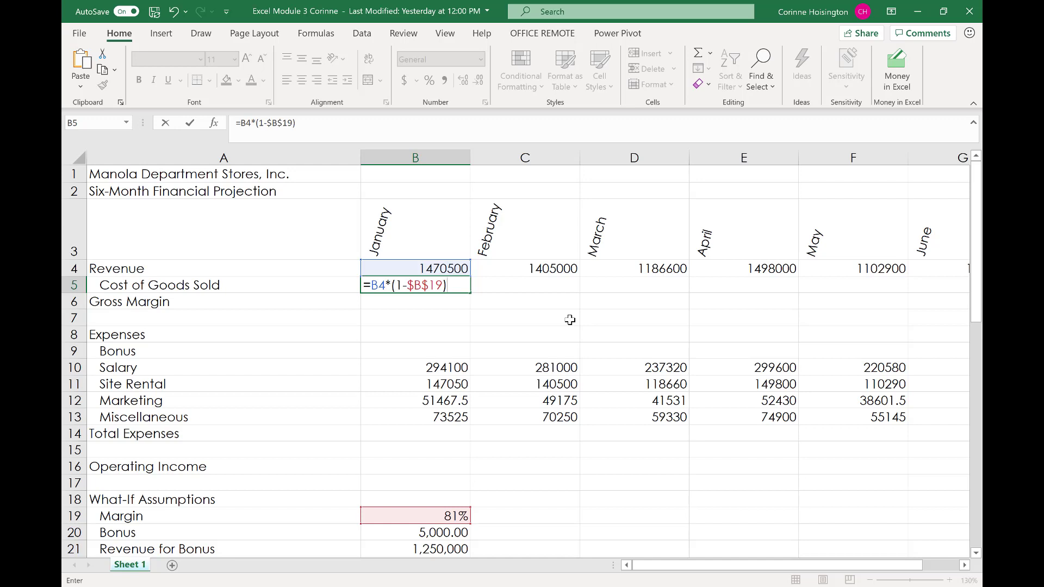
key(Return)
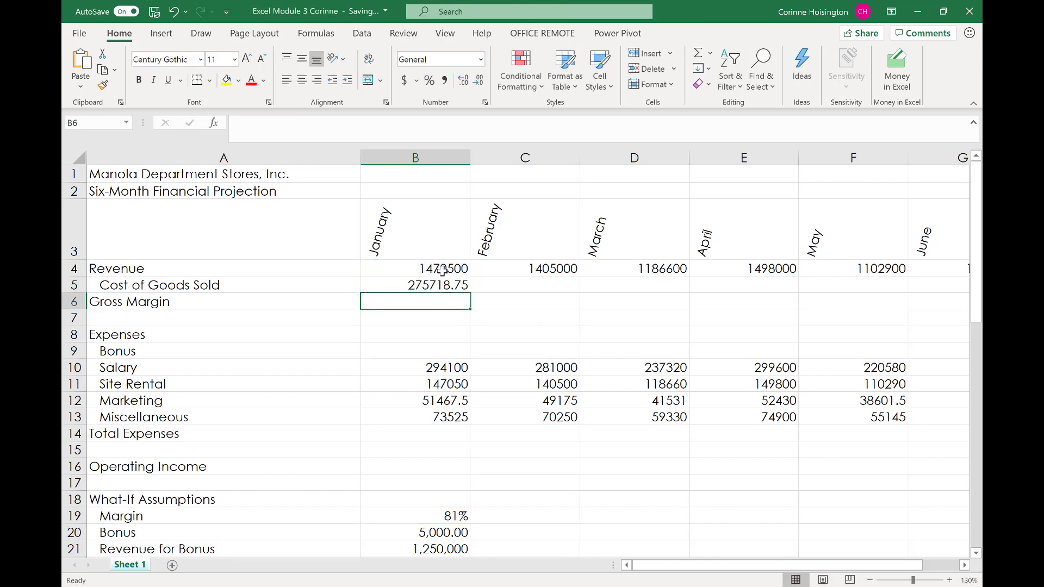
Fill the Cost of Goods Sold formula from B5 across through June in G5.
click(442, 270)
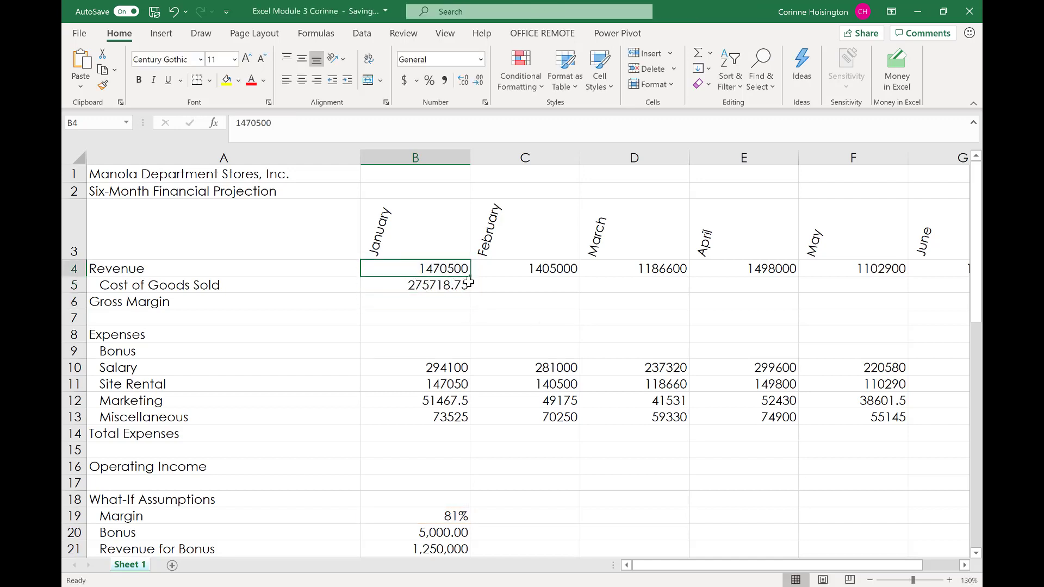
click(430, 285)
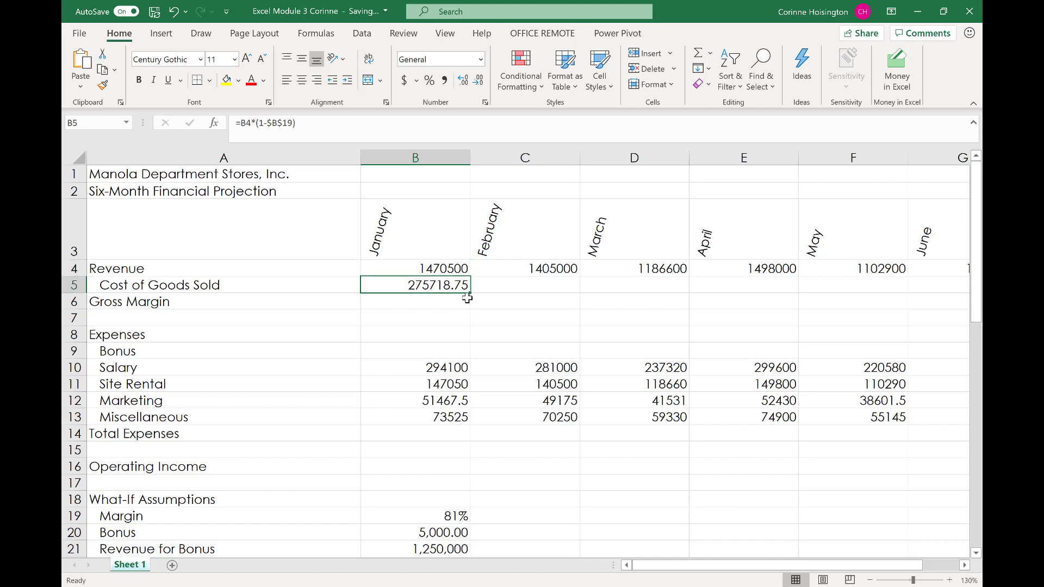
drag(471, 295, 751, 298)
drag(741, 566, 668, 566)
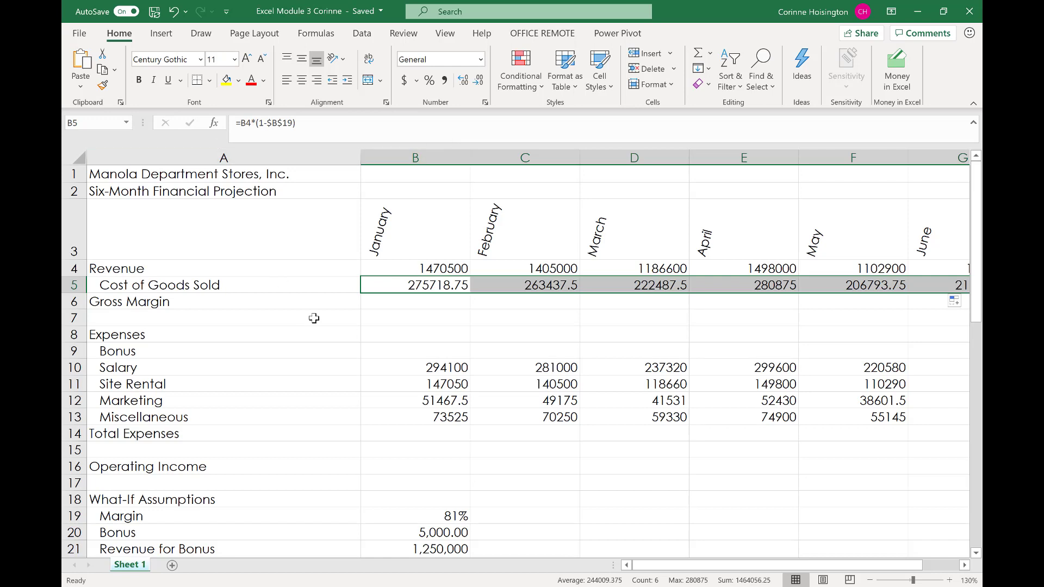
Enter the January Gross Margin formula =B4-B5 in B6, subtracting Cost of Goods Sold from Revenue.
click(411, 301)
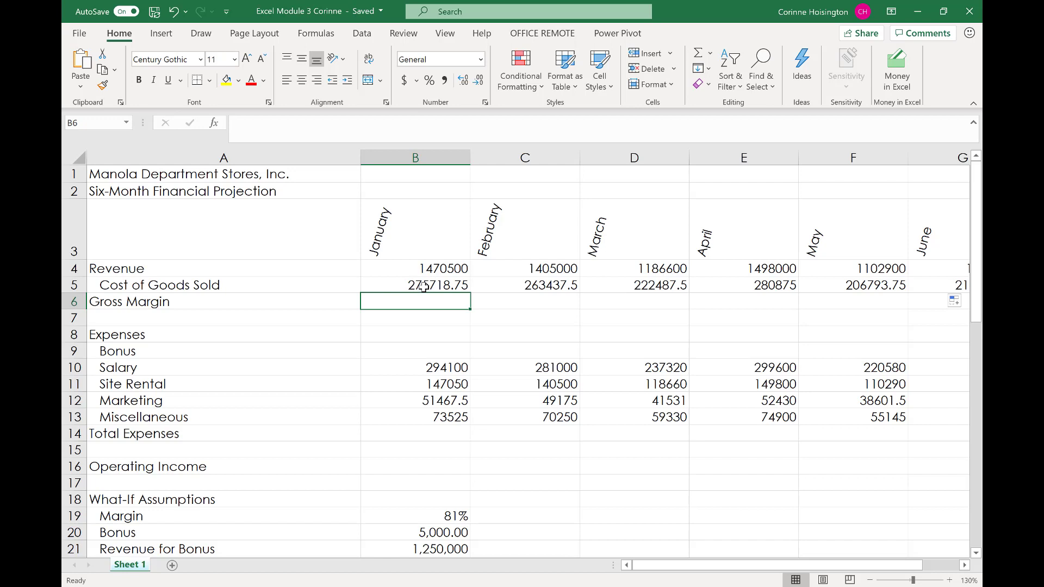
click(423, 287)
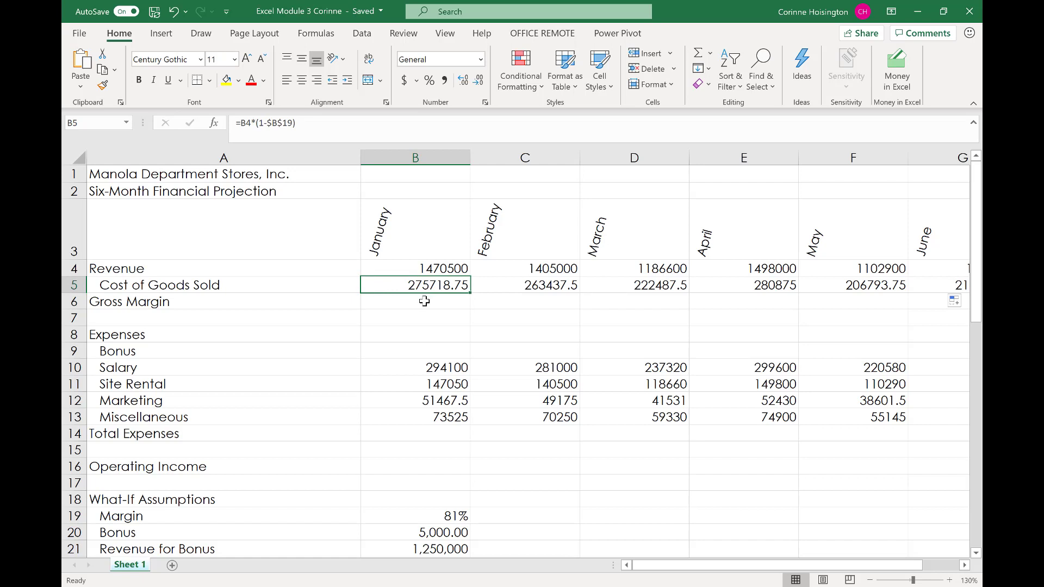
click(424, 301)
text(=)
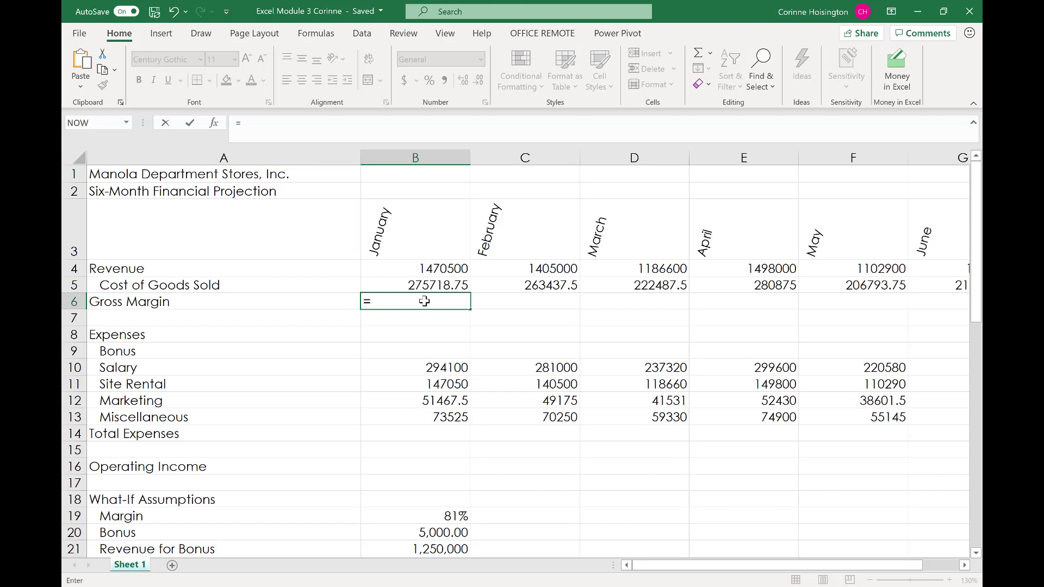
click(427, 269)
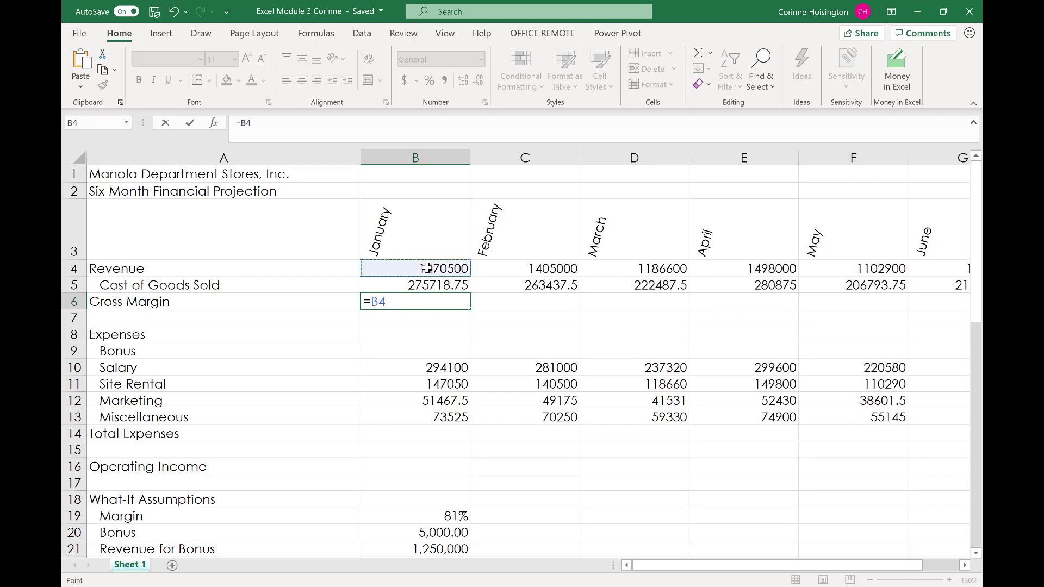
text(-)
click(425, 281)
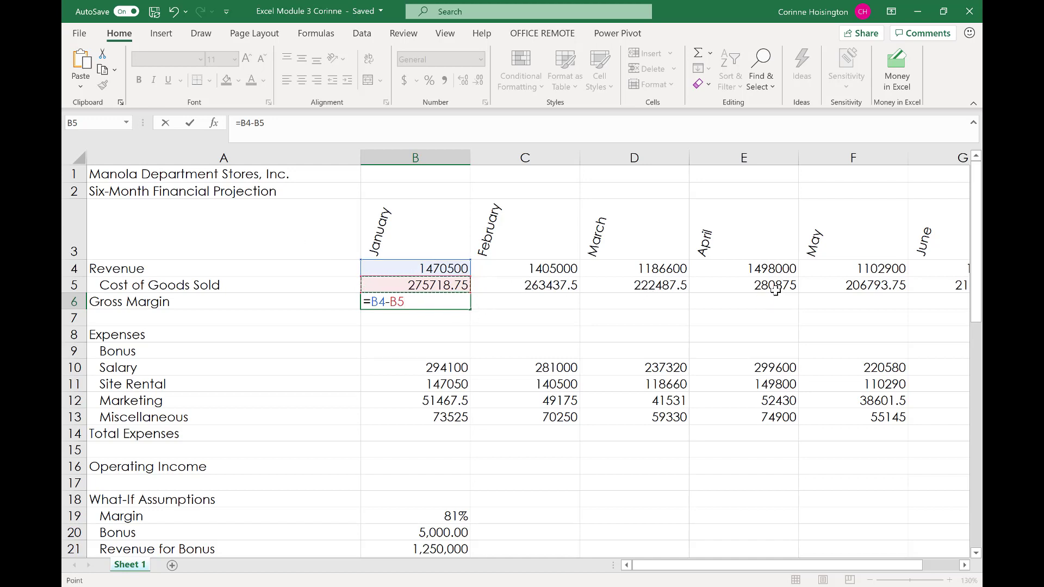
key(Return)
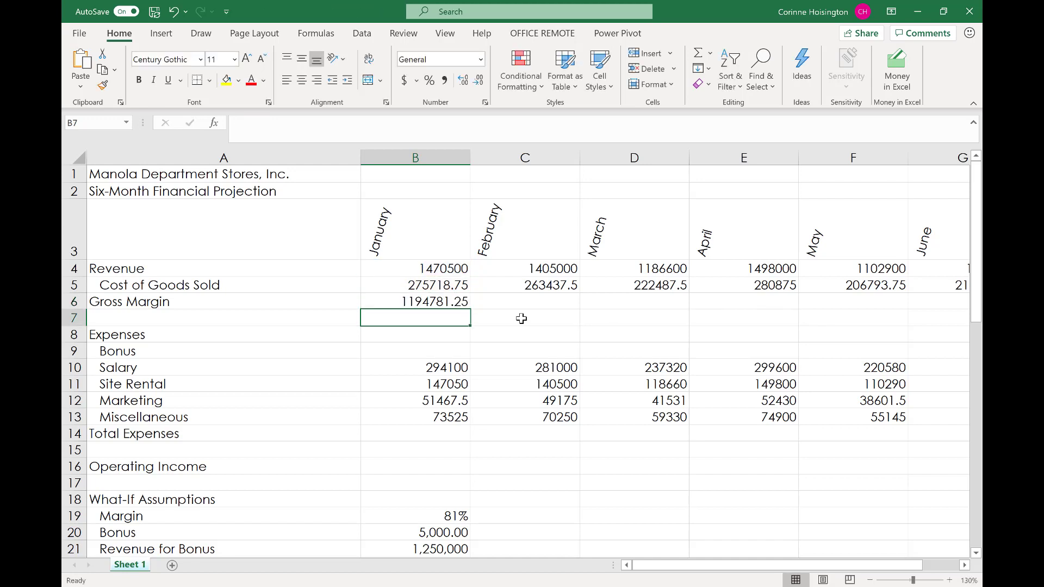
Fill the Gross Margin formula from B6 across through June in G6.
click(467, 307)
drag(469, 309, 956, 313)
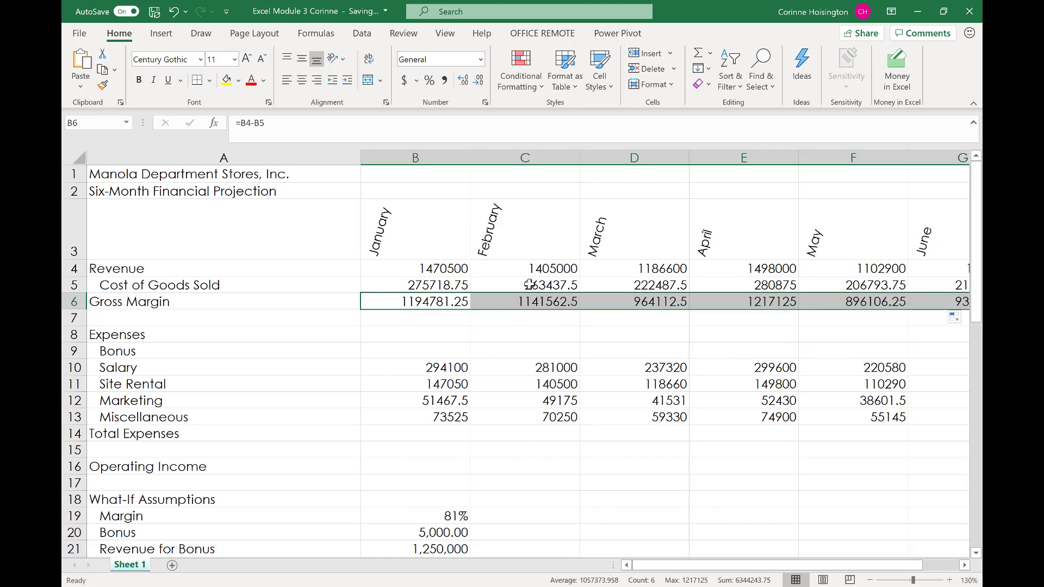